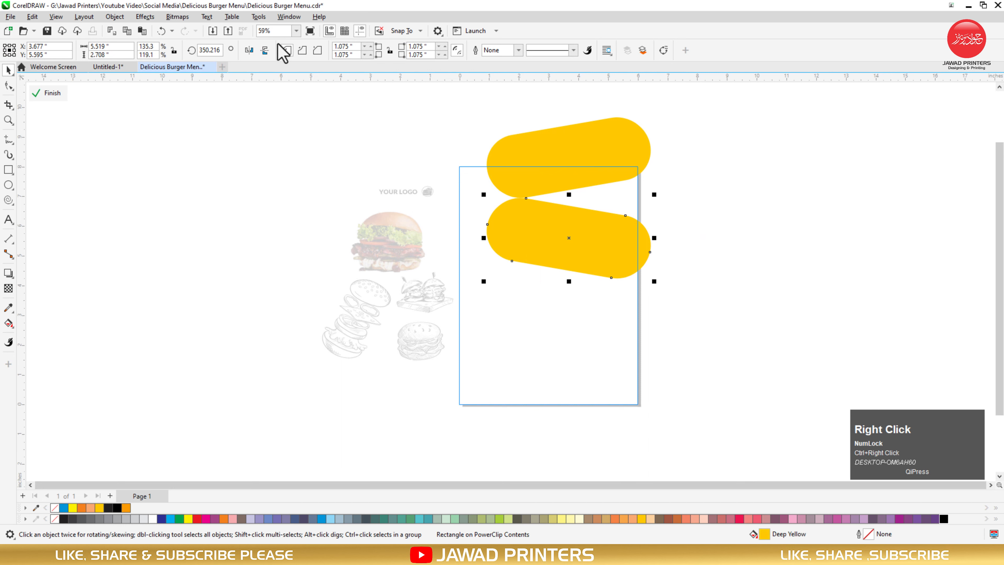
Flip the duplicated yellow shape vertically, place it across the page's bottom edge at about 6.4 in wide, and finish the PowerClip edit
left_click(265, 50)
left_click_drag(614, 237, 604, 406)
left_click_drag(483, 418, 455, 421)
left_click(50, 93)
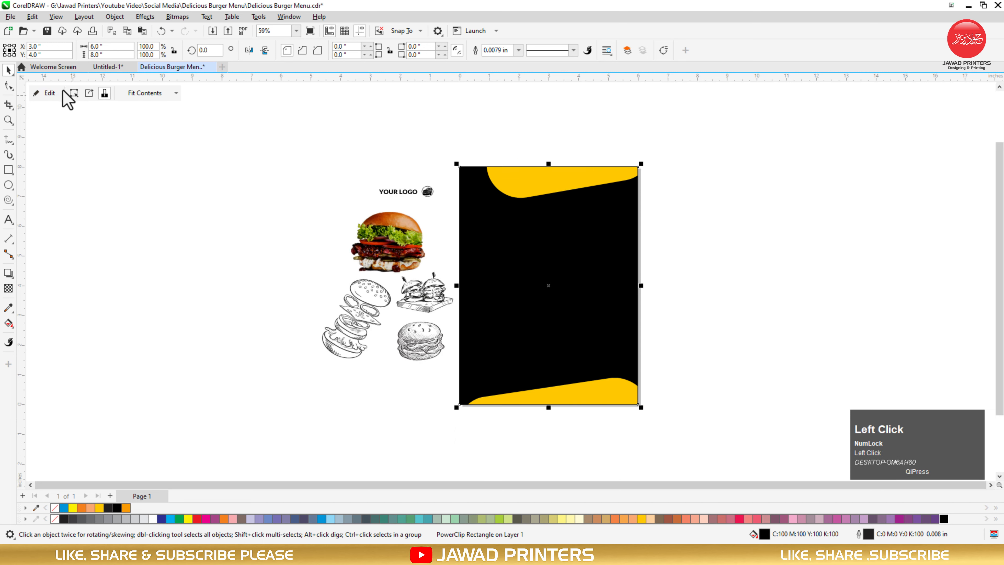
left_click(751, 198)
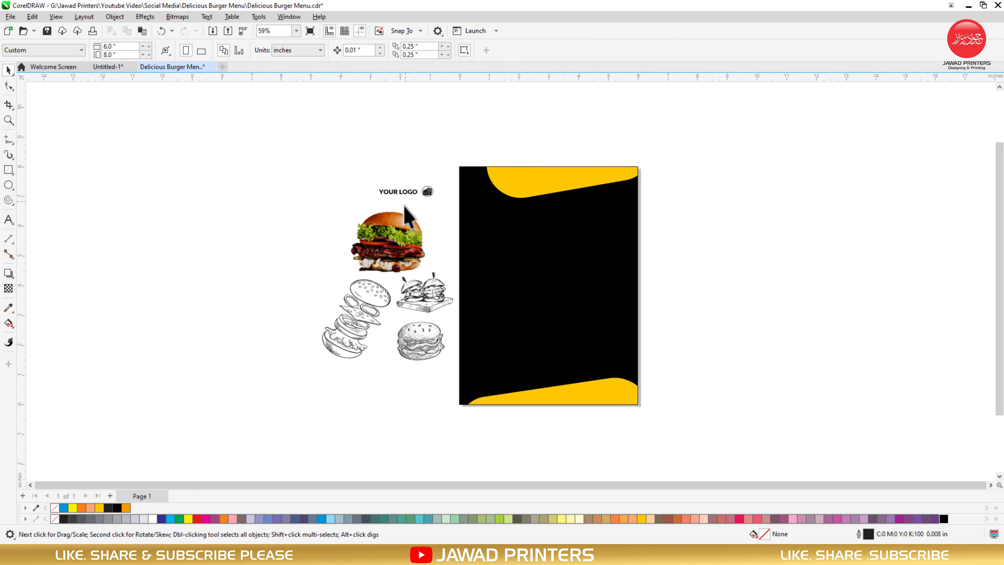
Move the stacked burger sketch onto the page and PowerClip it inside the black background rectangle
mouse_move(388, 303)
left_mouse_down()
mouse_move(499, 247)
mouse_move(578, 302)
left_mouse_up()
right_click(553, 193)
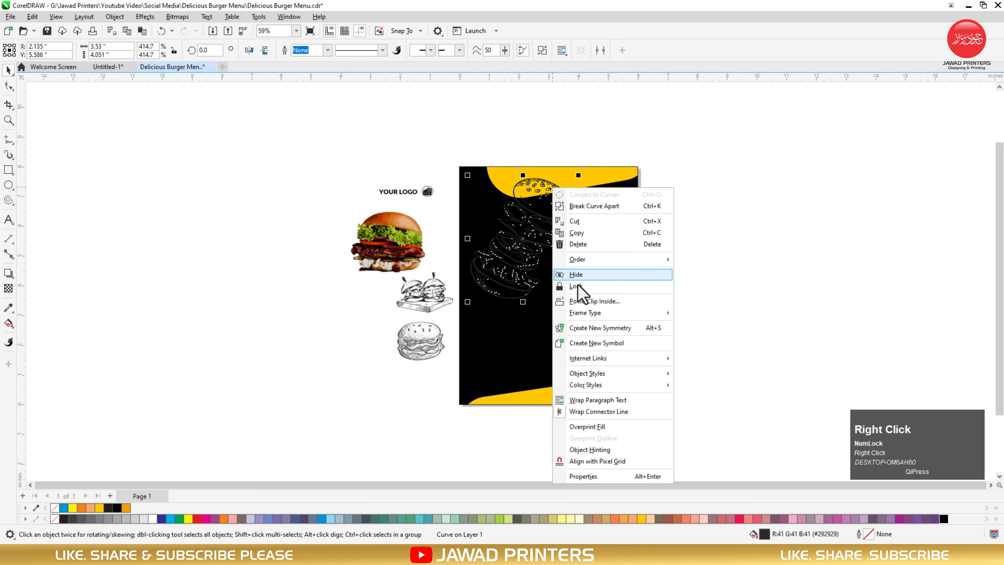
left_click(577, 298)
left_click(601, 249)
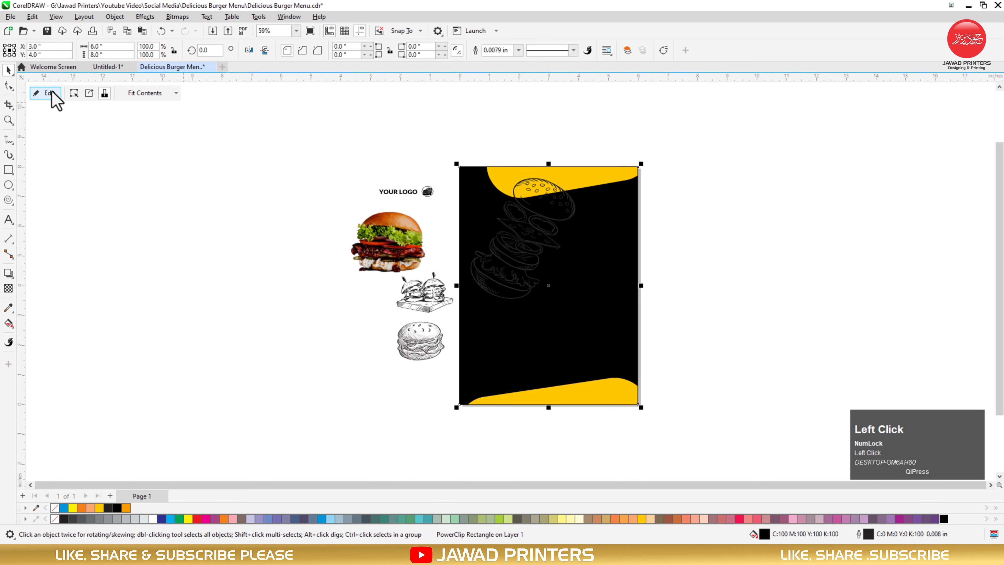
Within the PowerClip, enlarge the stacked burger sketch to about 4.2 by 4.8 in at the upper-left page corner, behind the top yellow shape
left_click(43, 94)
left_click_drag(533, 222, 471, 176)
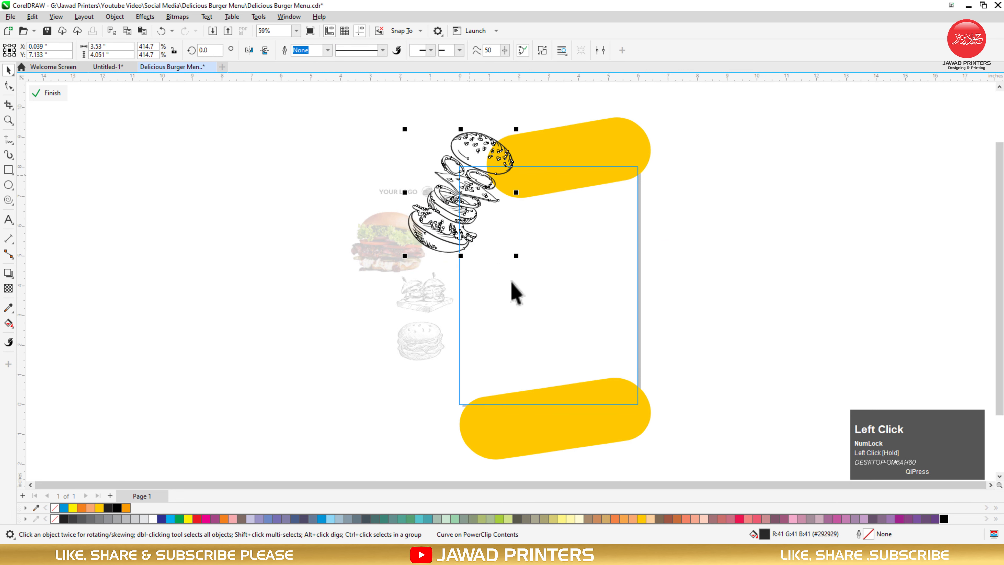
left_click_drag(538, 305, 537, 307)
left_click(491, 228)
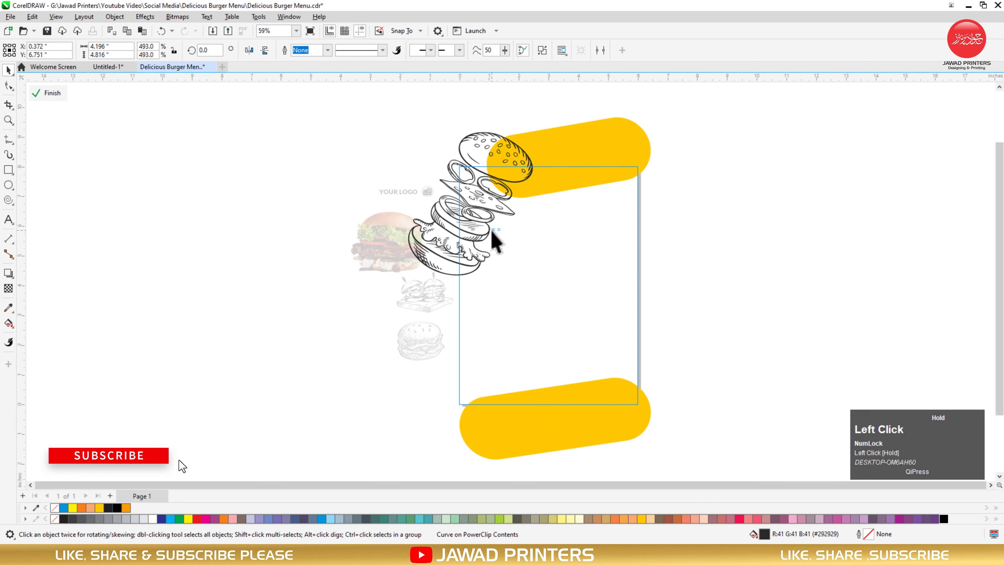
left_click(571, 156)
key("shift+Page_Up")
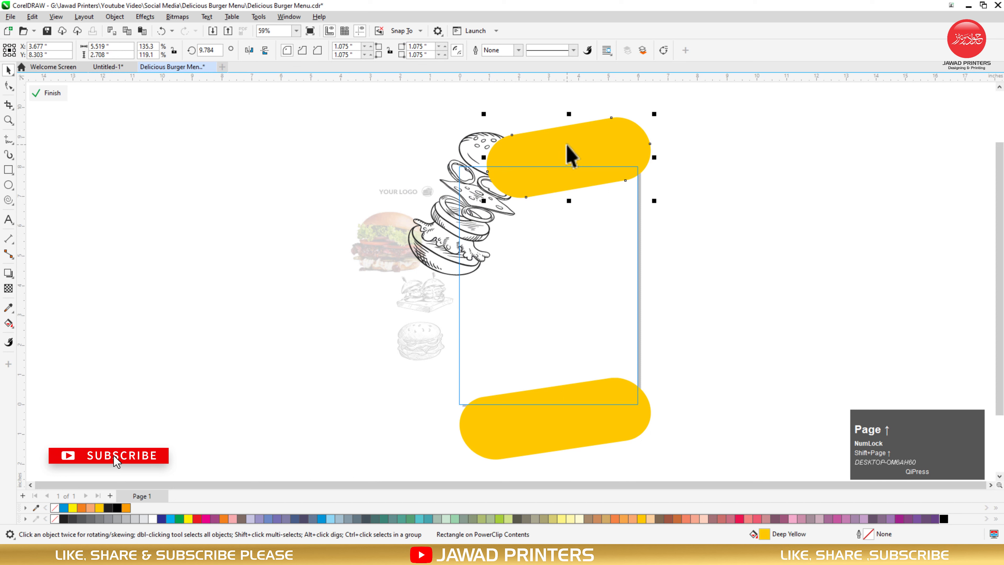
left_click(39, 94)
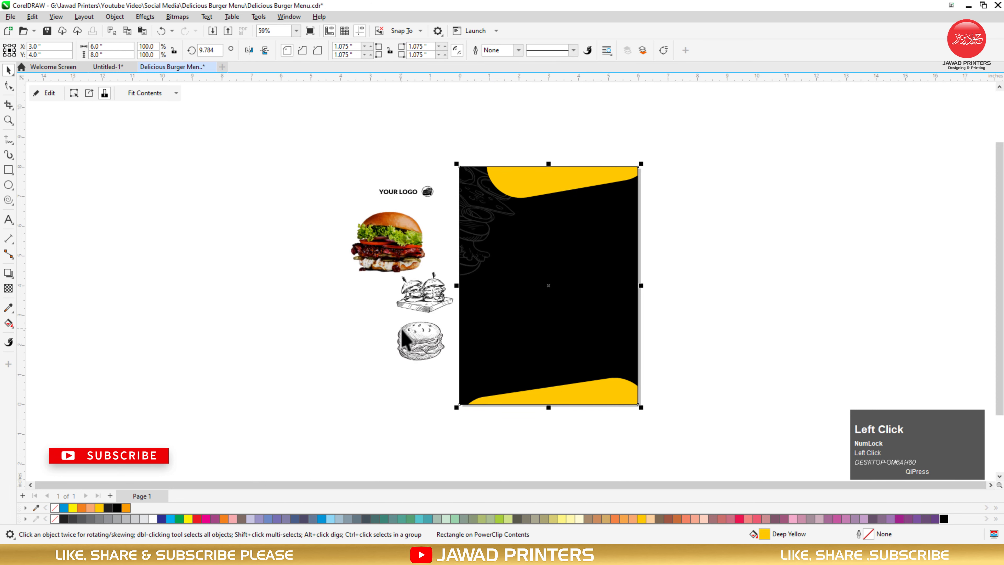
left_click(435, 346)
left_click(435, 285, "shift")
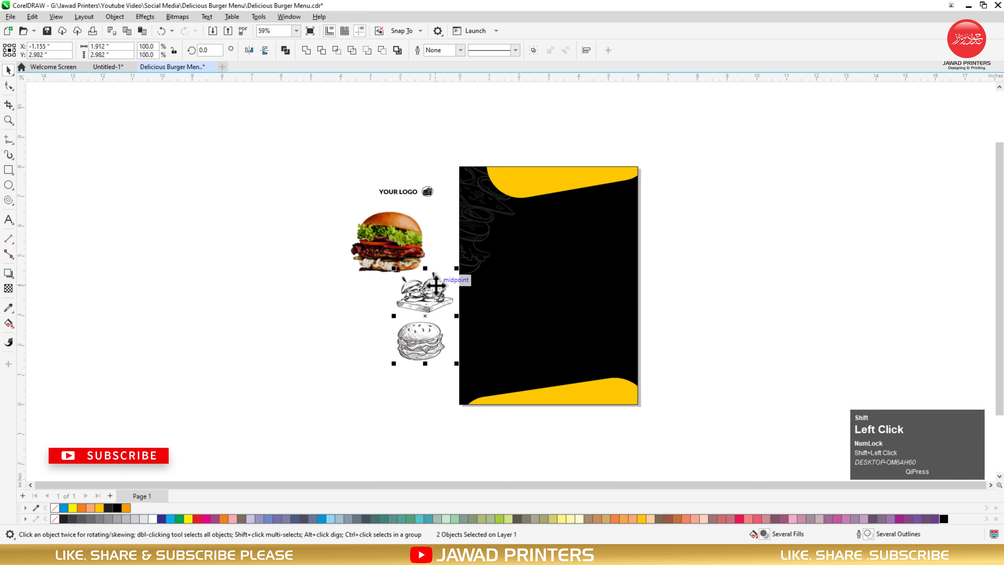
right_click(434, 285)
left_click(451, 369)
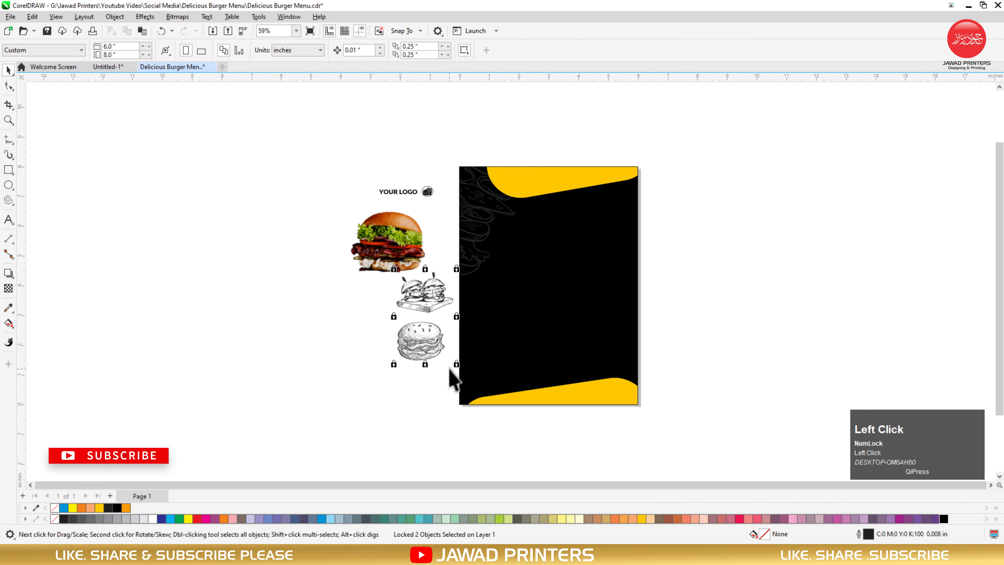
right_click(433, 306)
left_click(449, 328)
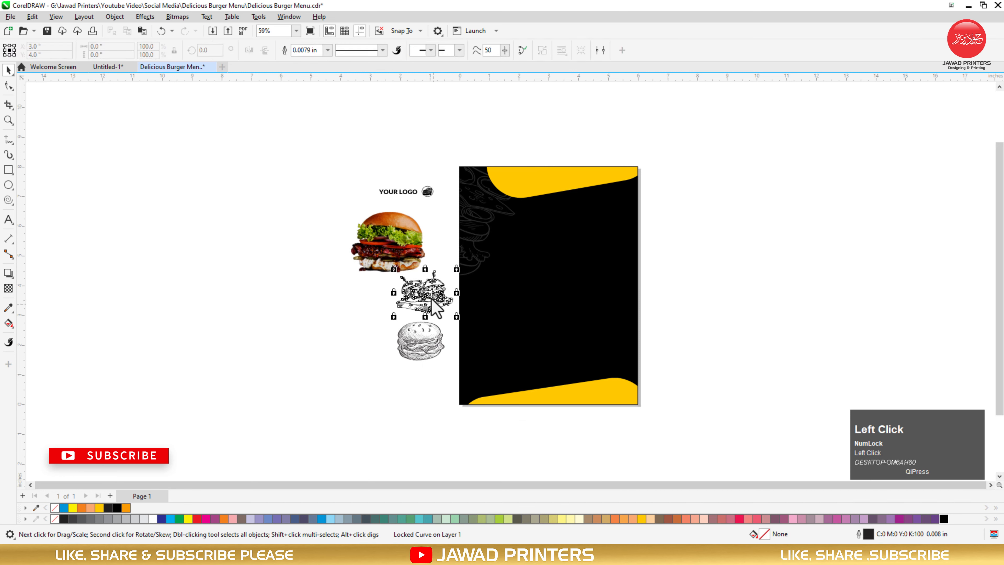
right_click(431, 296)
left_click(431, 324)
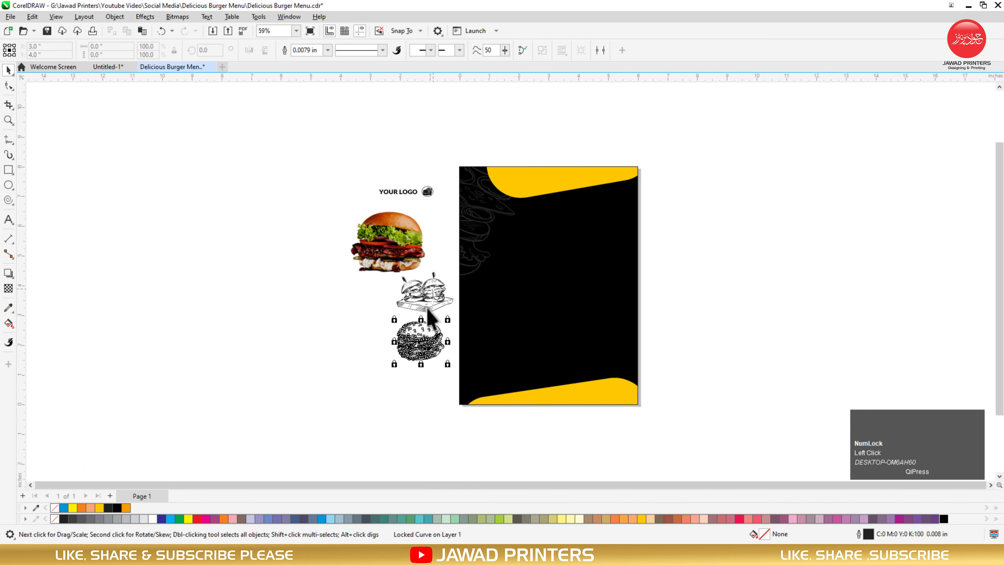
right_click(423, 326)
mouse_move(447, 346)
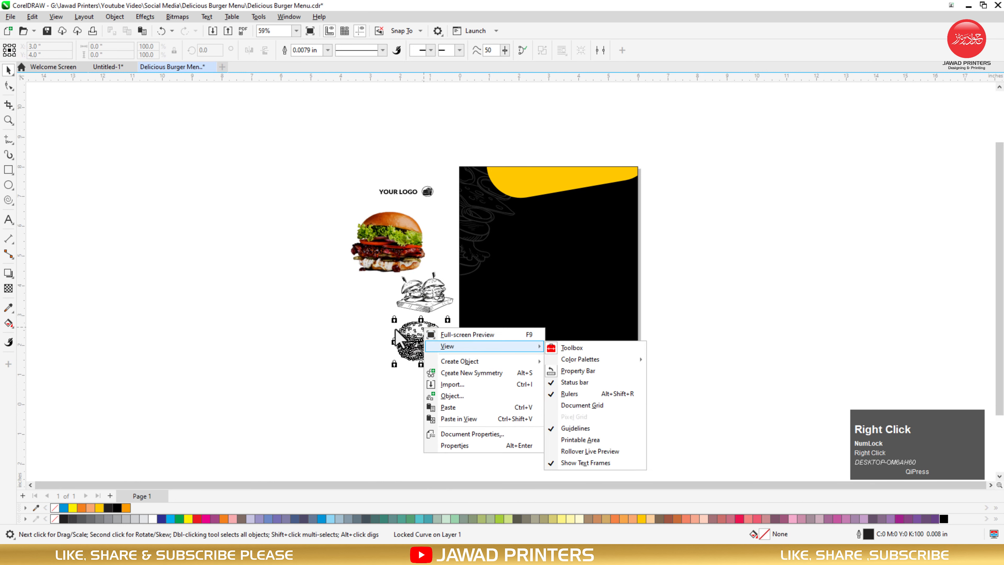
left_click(411, 348)
right_click(417, 337)
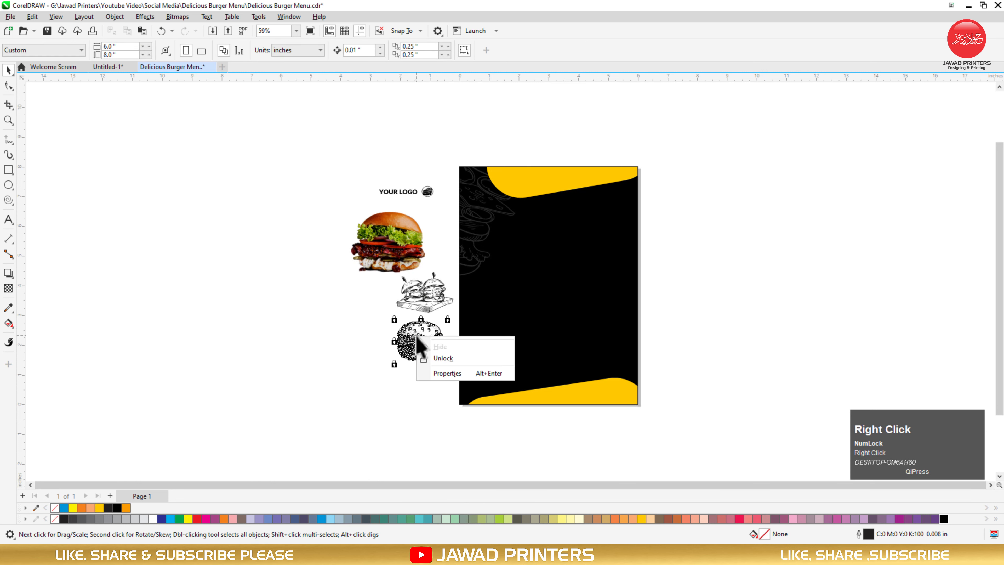
left_click(442, 358)
PowerClip the two remaining burger sketches together inside the black background rectangle
left_click(428, 293, "shift")
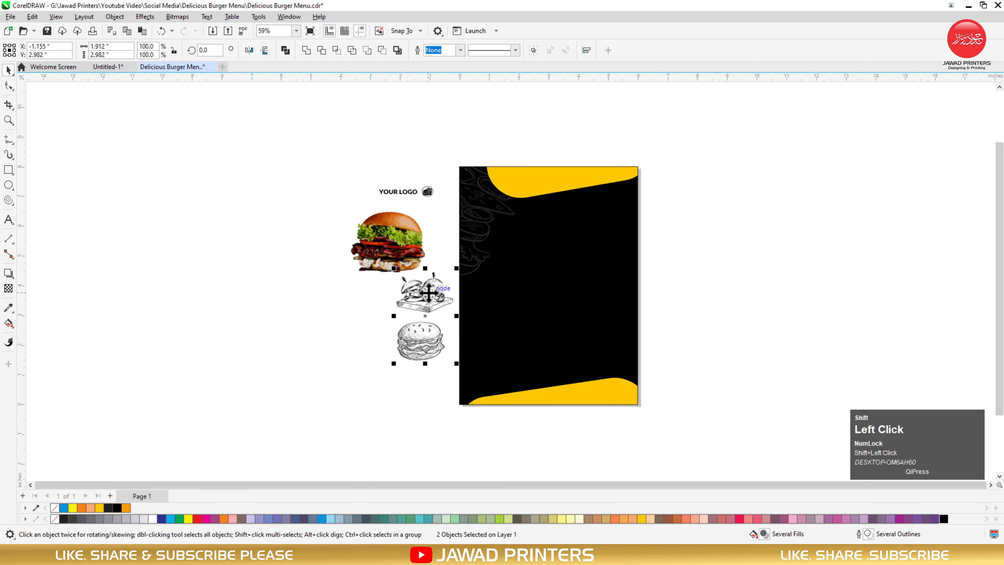
right_click(428, 293)
left_click(445, 385)
left_click(443, 299)
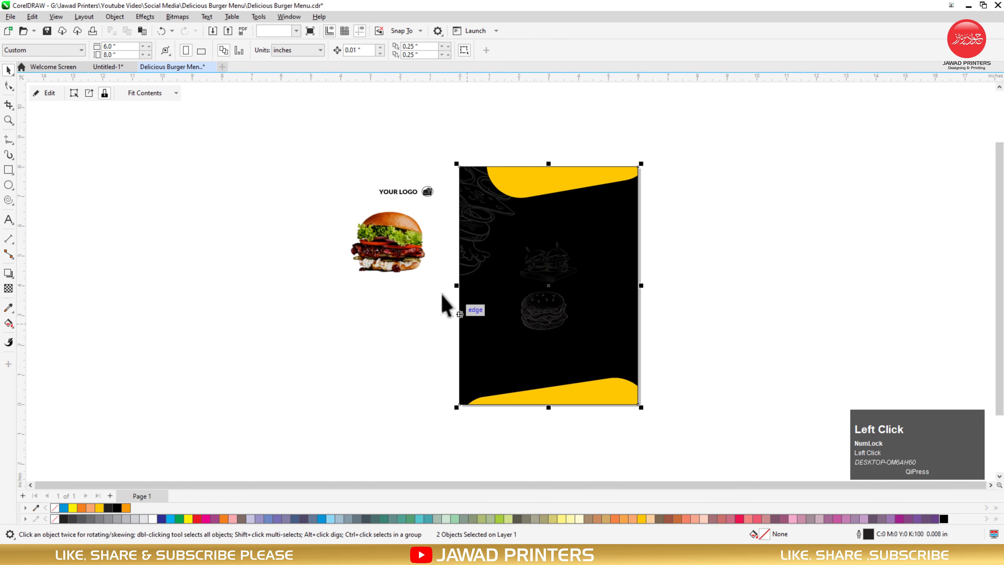
Within the PowerClip, enlarge the sandwich-board sketch at the page's lower-left corner and bring the bottom yellow shape in front of it
left_click(55, 94)
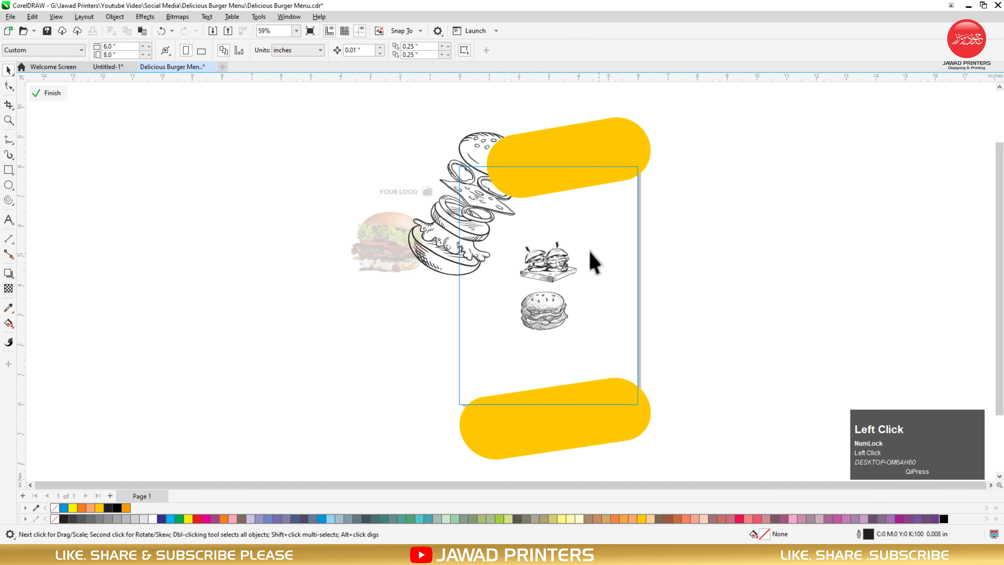
left_click_drag(533, 255, 512, 316)
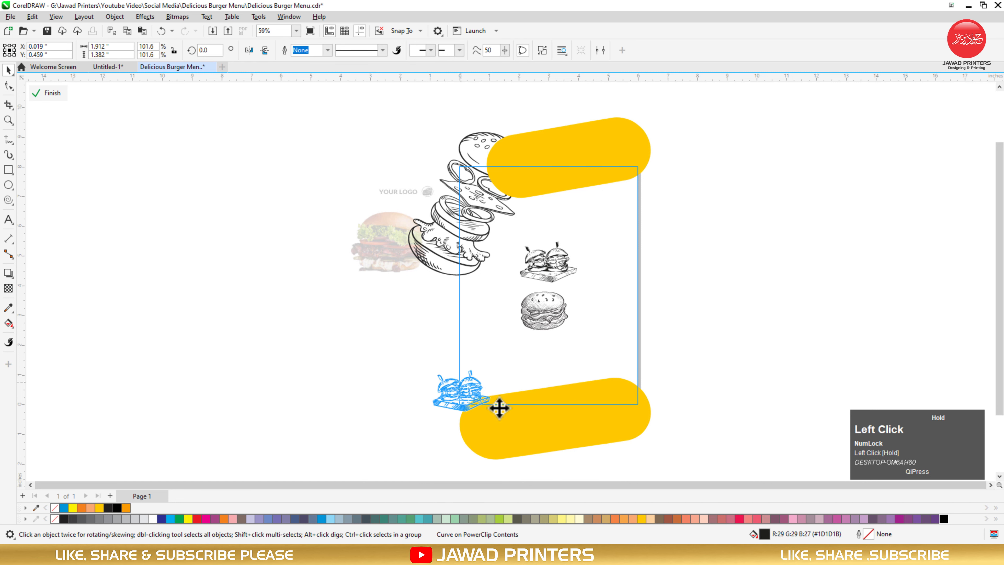
mouse_move(499, 408)
left_mouse_down()
mouse_move(535, 453)
mouse_move(476, 407)
mouse_move(480, 389)
left_mouse_up()
left_click(557, 407)
key("shift+Page_Up")
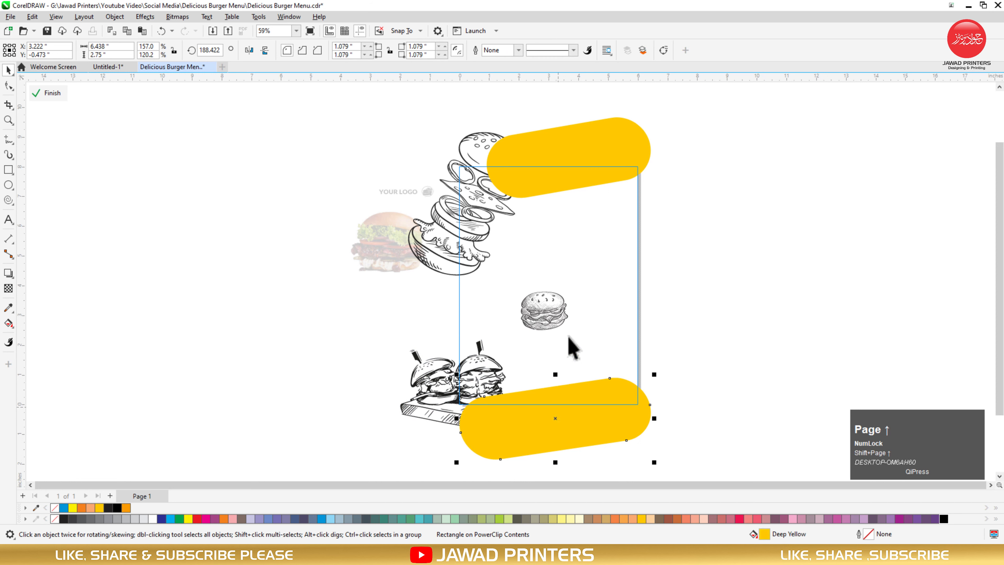
Place the single burger sketch over the page's upper right edge, enlarge it, and finish the PowerClip edit
mouse_move(553, 314)
left_mouse_down()
mouse_move(644, 221)
mouse_move(633, 217)
mouse_move(674, 262)
left_mouse_up()
left_click_drag(633, 222, 633, 232)
left_click(47, 93)
left_click(703, 145)
Place the YOUR LOGO group at the page's upper right below the yellow shape and fill it with white
key("F2")
mouse_move(543, 331)
left_mouse_down()
mouse_move(481, 398)
mouse_move(625, 233)
mouse_move(634, 208)
mouse_move(398, 365)
mouse_move(359, 413)
left_mouse_up()
left_click_drag(363, 166, 648, 174)
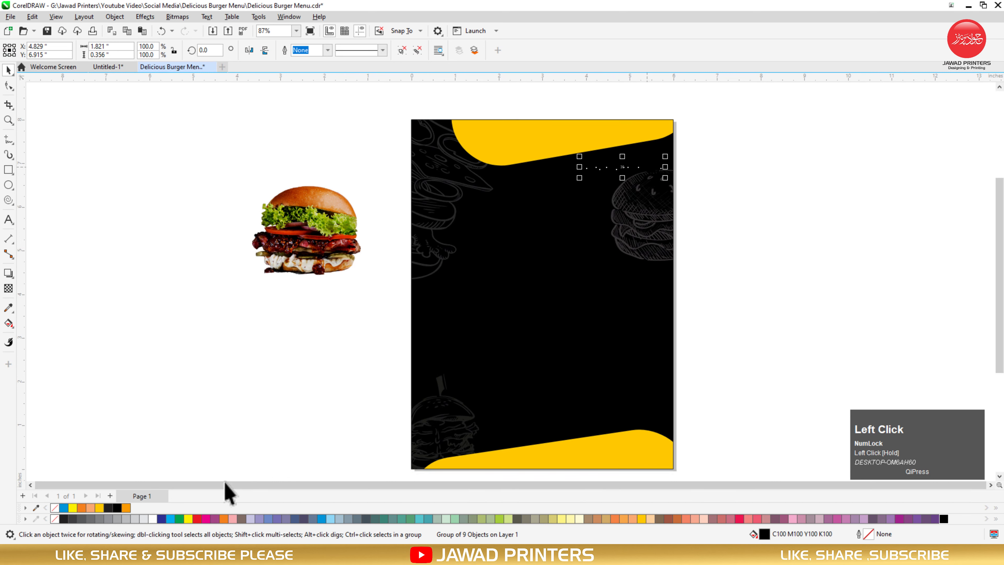
left_click(153, 519)
left_click(676, 178)
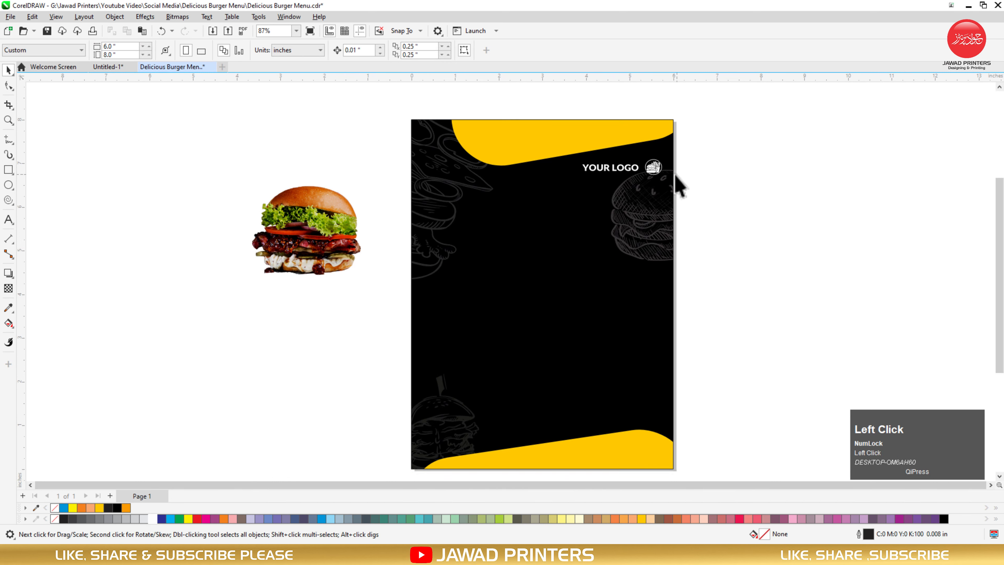
left_click_drag(657, 174, 656, 170)
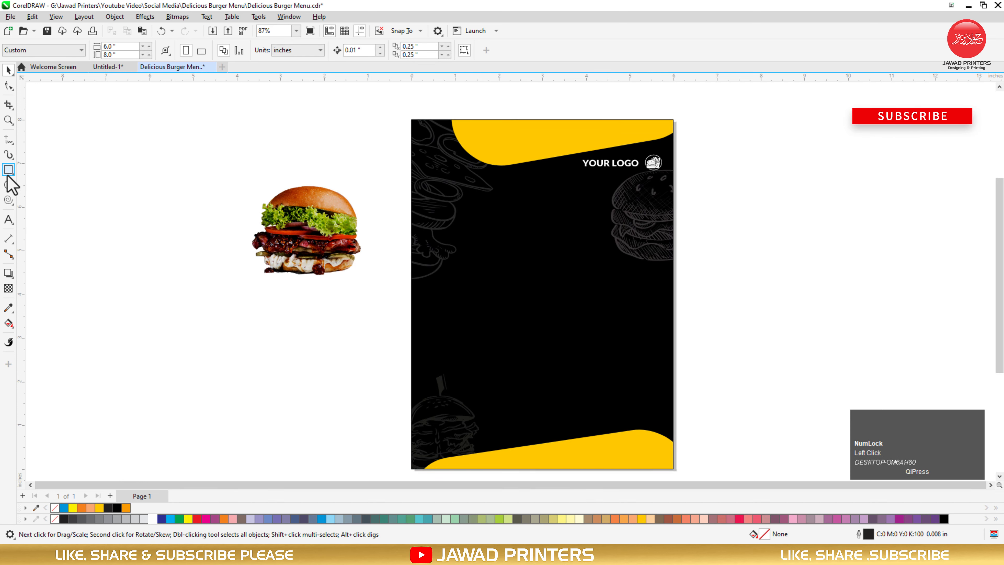
Draw a circle about 4.3 in across over the page's right edge, fill it with Deep Yellow and remove its outline
left_click(8, 184)
left_click_drag(732, 217, 552, 403)
key("space")
mouse_move(674, 321)
left_mouse_down()
mouse_move(700, 314)
mouse_move(690, 317)
left_mouse_up()
key("ctrl+z")
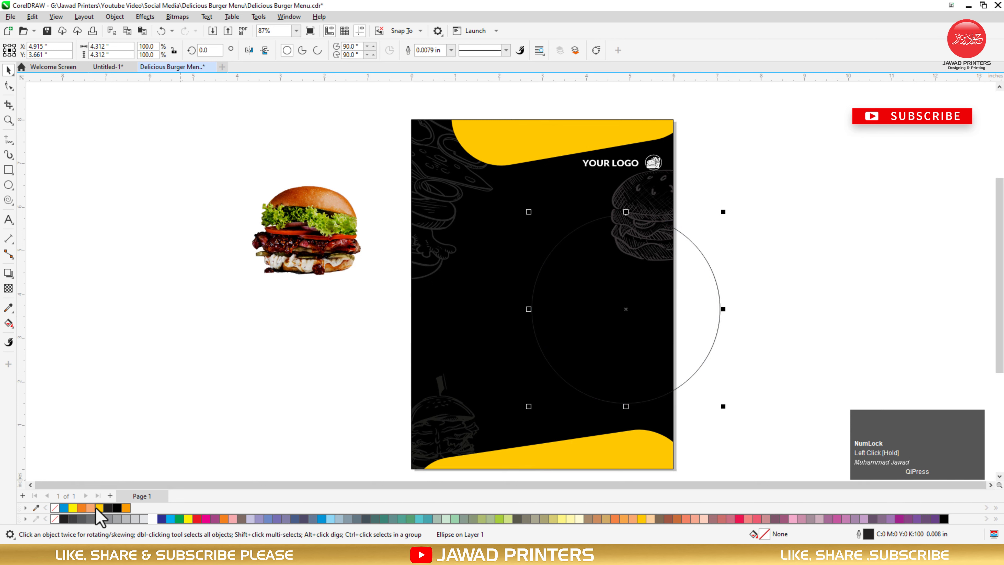
left_click(100, 508)
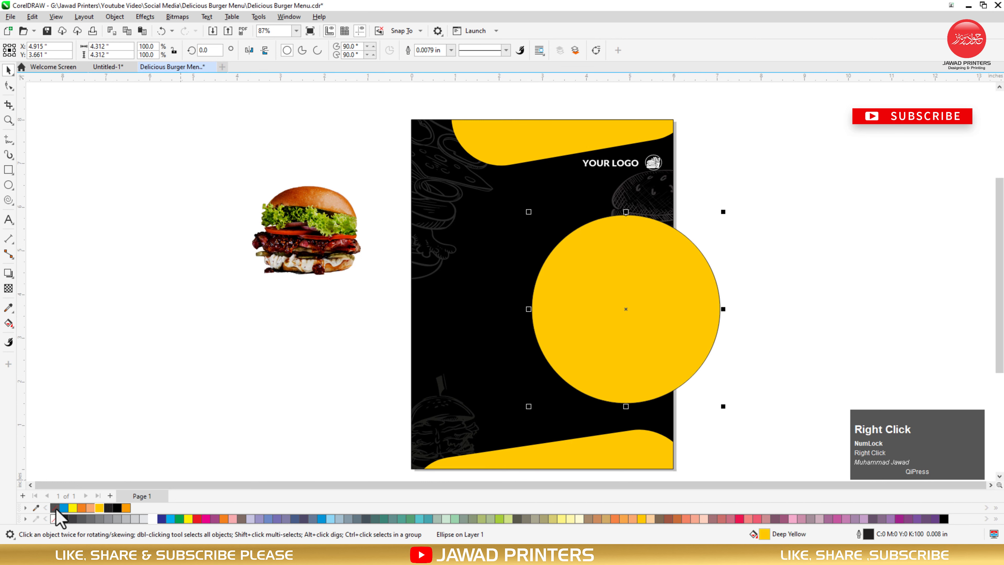
right_click(55, 509)
PowerClip the yellow circle inside the black background rectangle and shift it slightly downward within the page
right_click(677, 246)
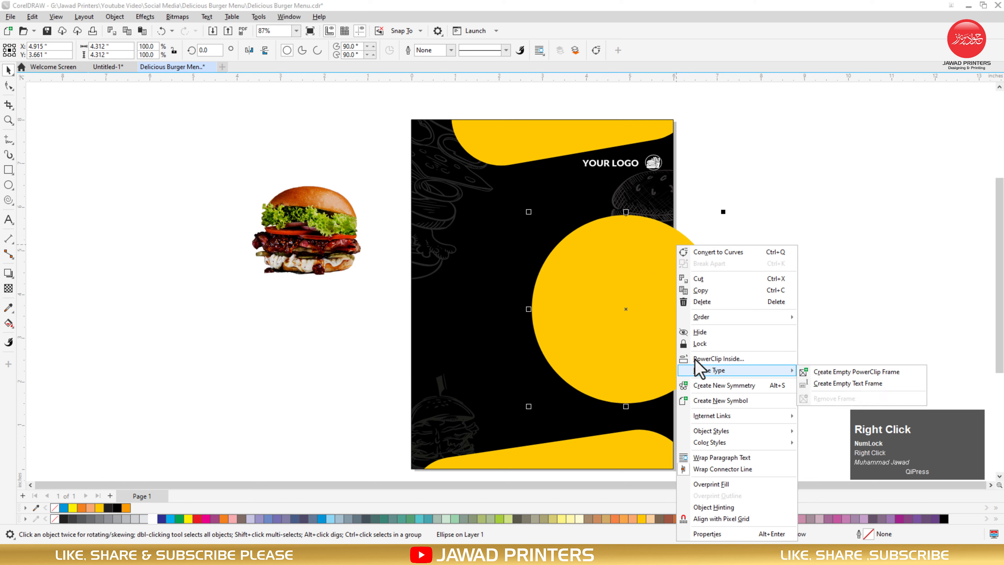
left_click(688, 359)
left_click(498, 308)
left_click(797, 254)
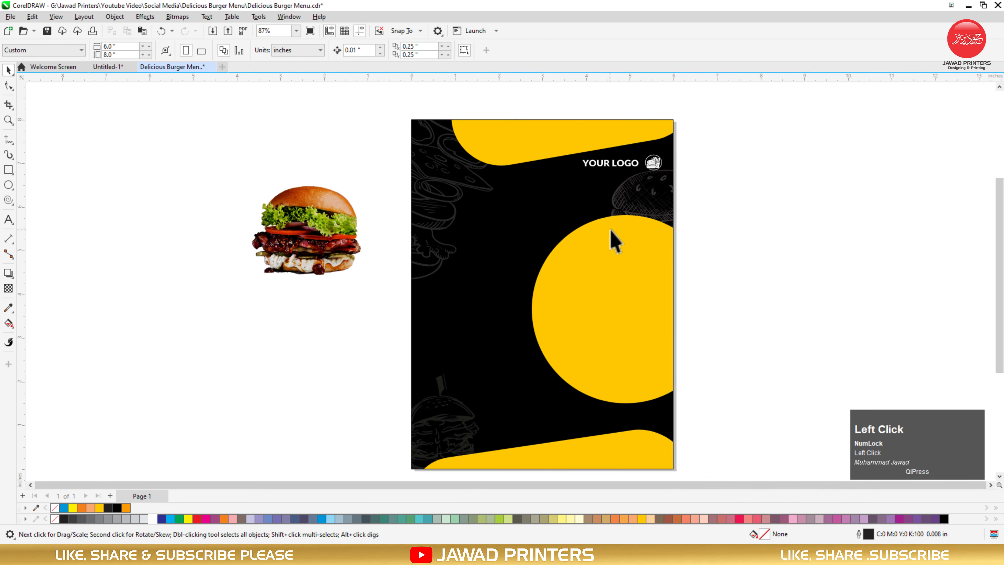
left_click(635, 262)
left_click(637, 267, "ctrl")
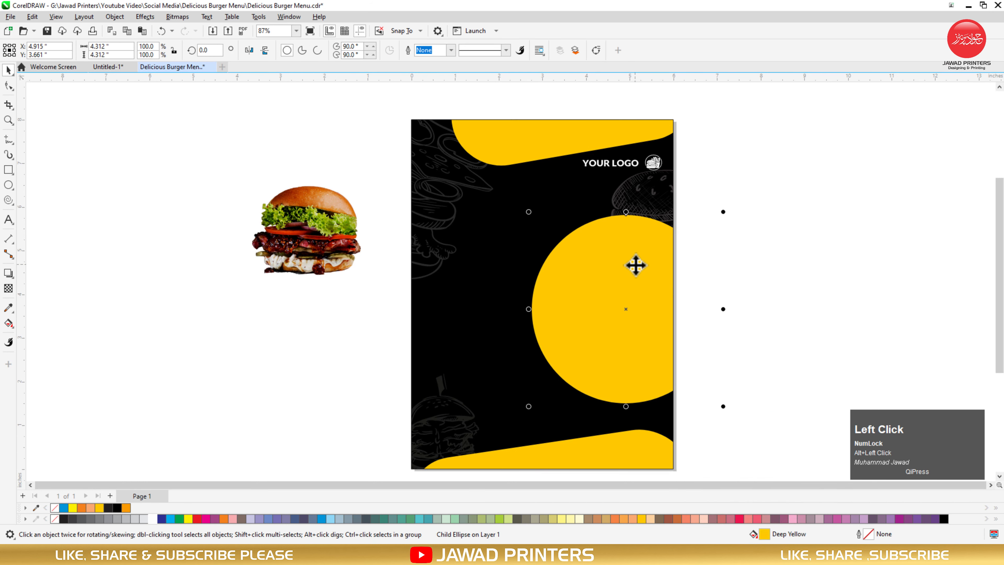
left_click_drag(636, 267, 631, 277)
Place the burger photo over the yellow circle and enlarge it to about 4.1 by 3.3 in
left_click_drag(292, 228, 591, 333)
left_click_drag(652, 378, 682, 406)
left_click_drag(634, 354, 612, 358)
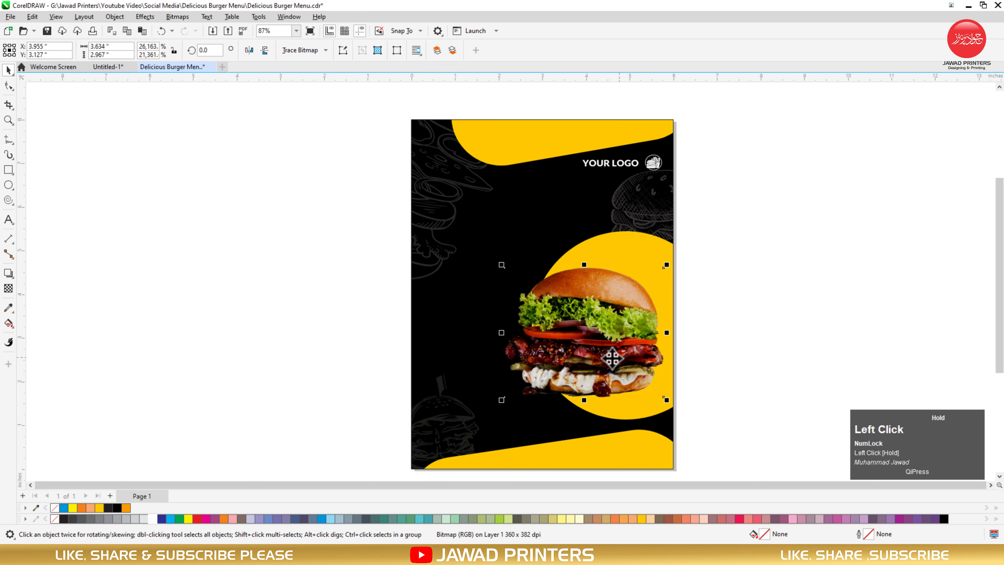
left_click_drag(671, 403, 677, 413)
mouse_move(616, 355)
left_mouse_down()
mouse_move(615, 370)
mouse_move(601, 354)
left_mouse_up()
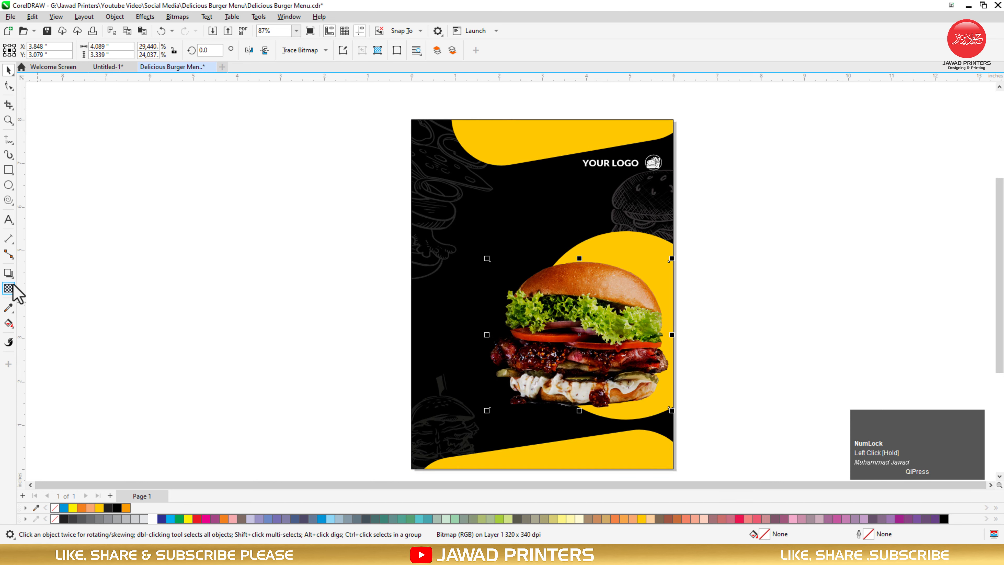
Add a drop shadow to the burger photo, cast slightly down and to the left
left_click(7, 273)
left_click_drag(580, 259, 576, 408)
left_click_drag(588, 333, 560, 414)
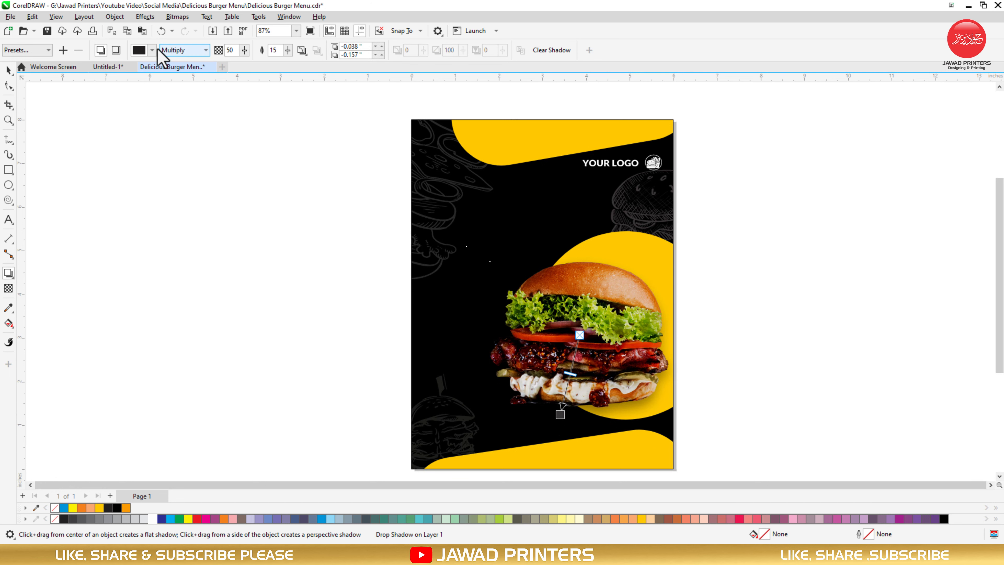
Set the burger's drop shadow opacity to 100 and its feathering to 12, and deselect it
left_click_drag(236, 49, 216, 50)
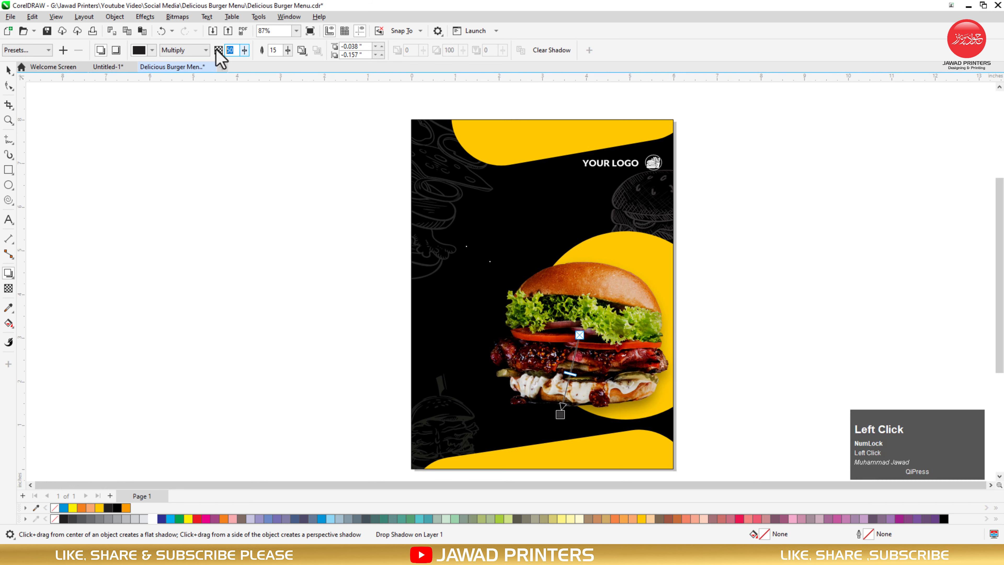
type("100")
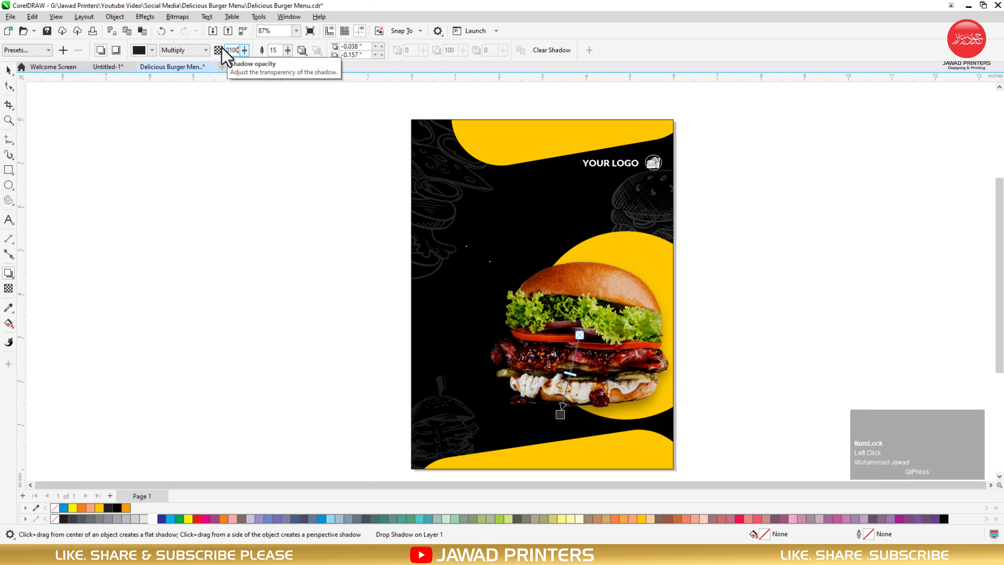
key("Return")
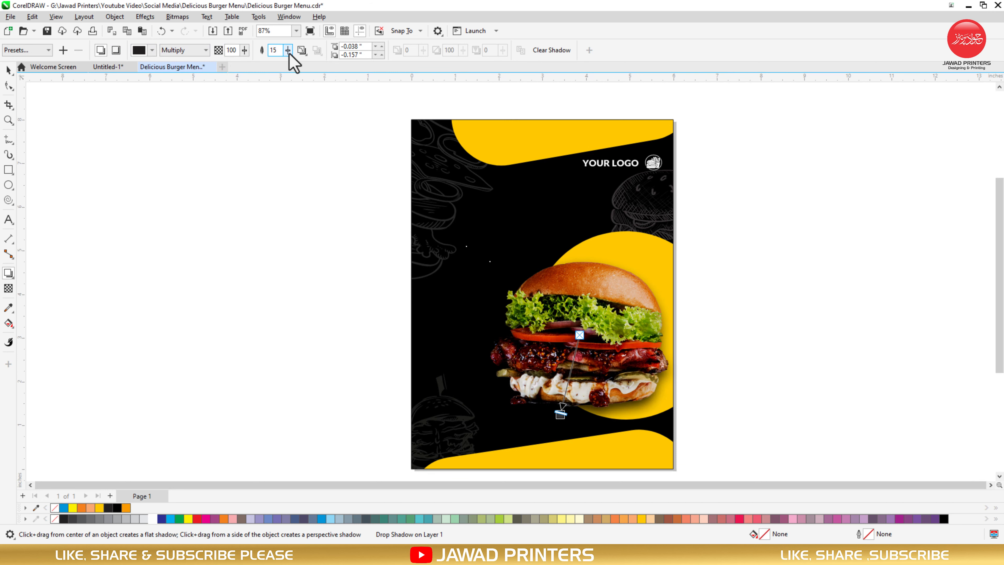
left_click(275, 50)
type("12")
key("Return")
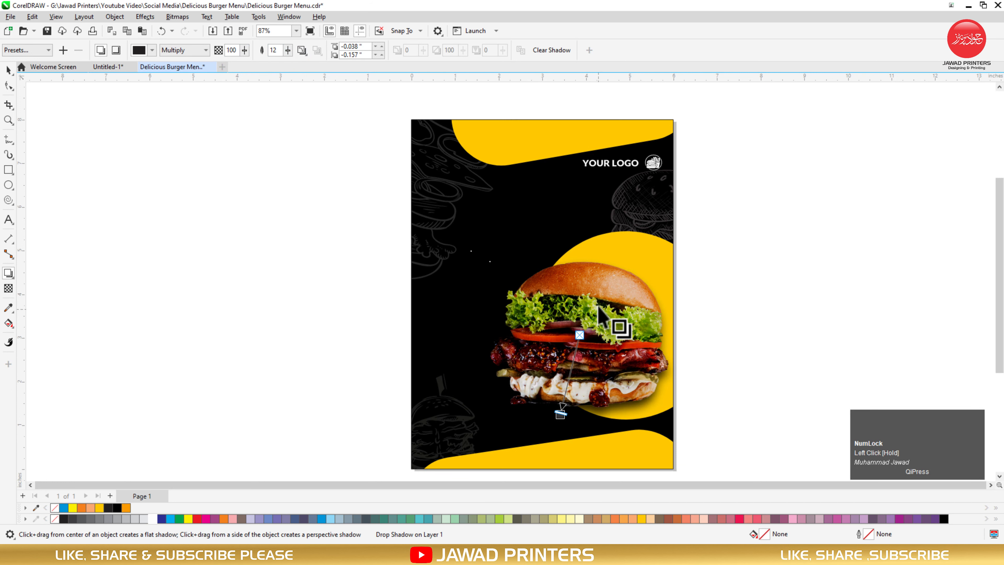
key("space")
left_click(742, 260)
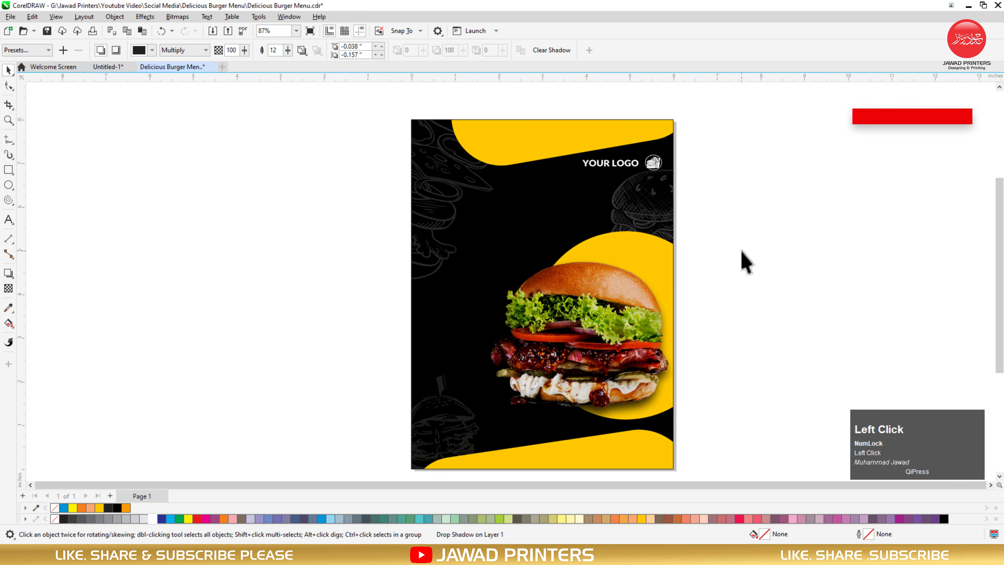
PowerClip the burger photo with its drop shadow inside the black background rectangle and deselect it
right_click(593, 285)
left_click(549, 423)
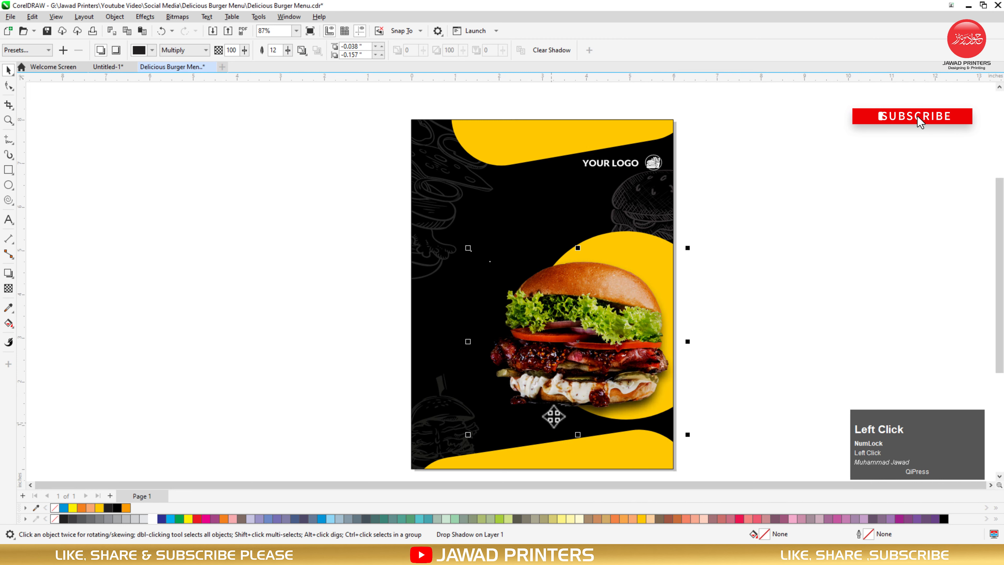
right_click(569, 328)
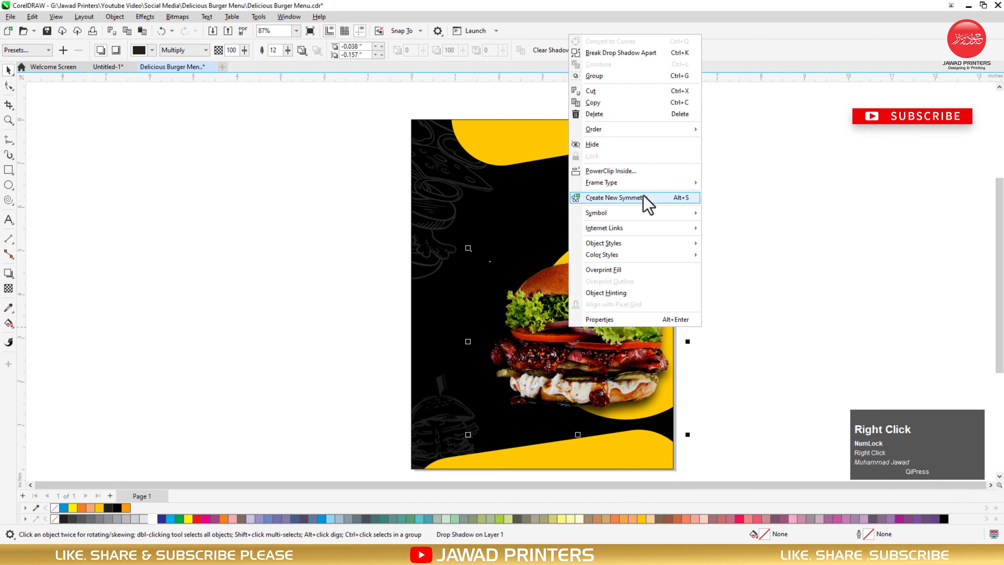
left_click(696, 170)
left_click(517, 224)
left_click(746, 195)
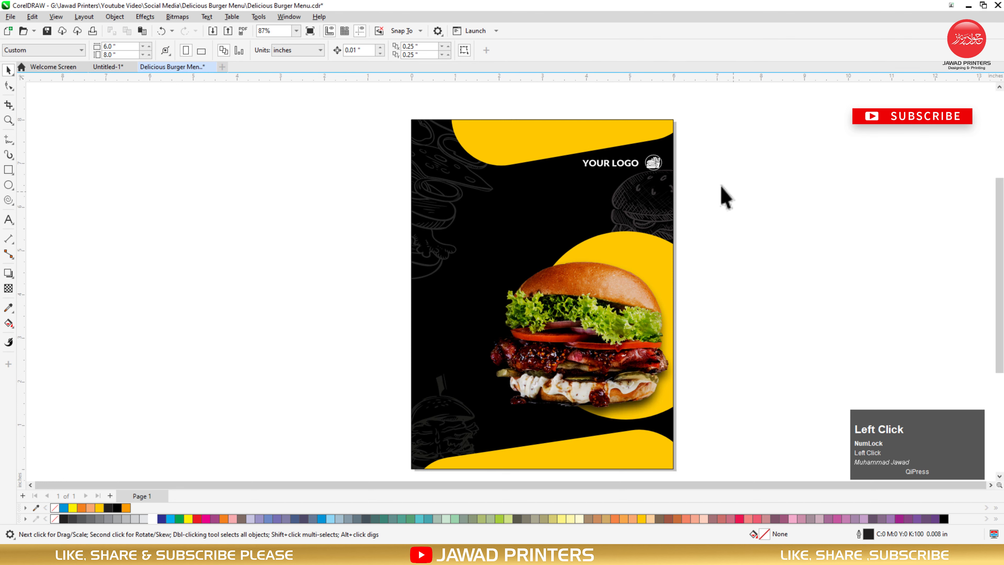
Add the text Delicious in the black area left of the logo and open the font choices for it
key("F2")
left_click_drag(696, 122, 332, 327)
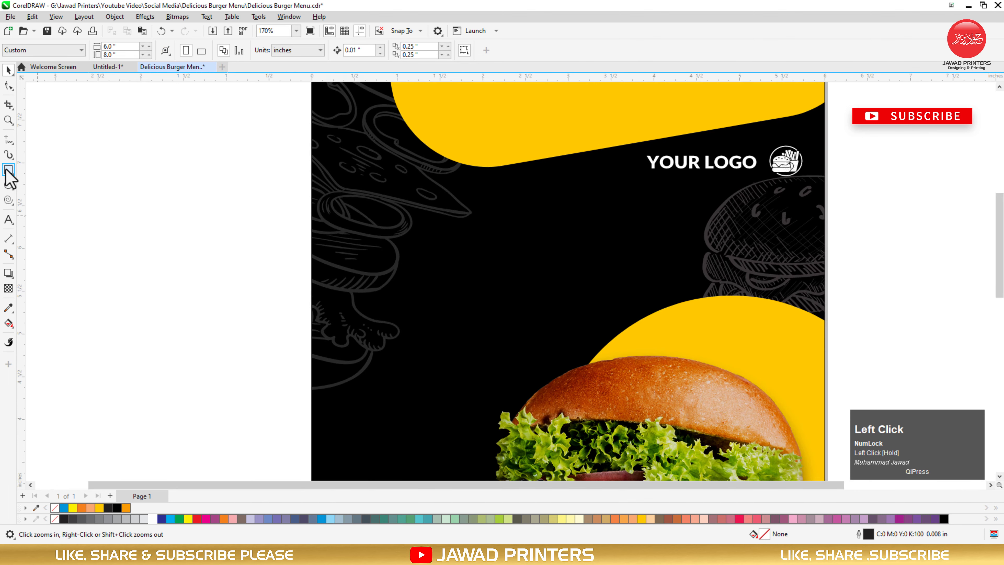
left_click(9, 222)
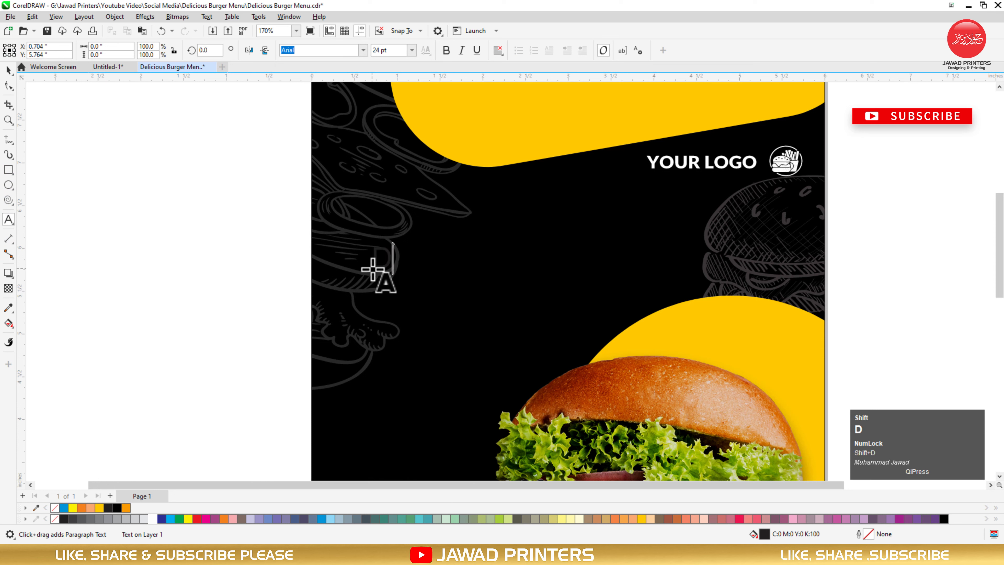
type("elicious")
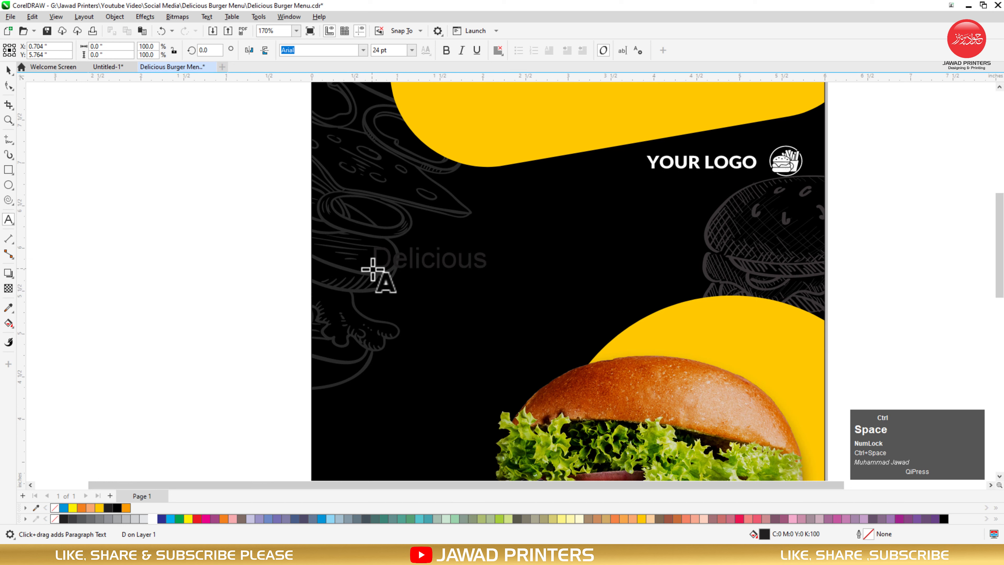
key("ctrl+space")
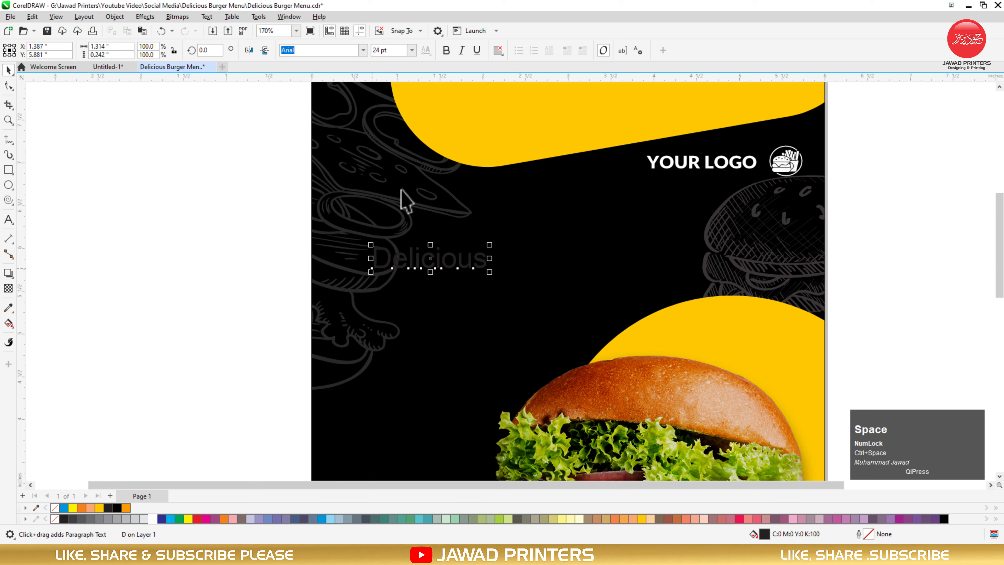
left_click(363, 50)
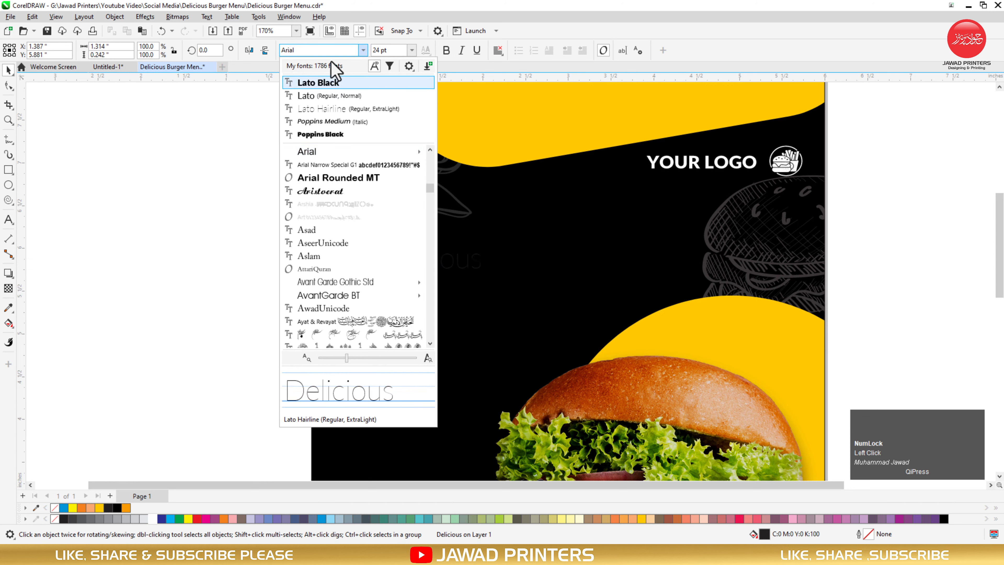
left_click(322, 58)
type("s")
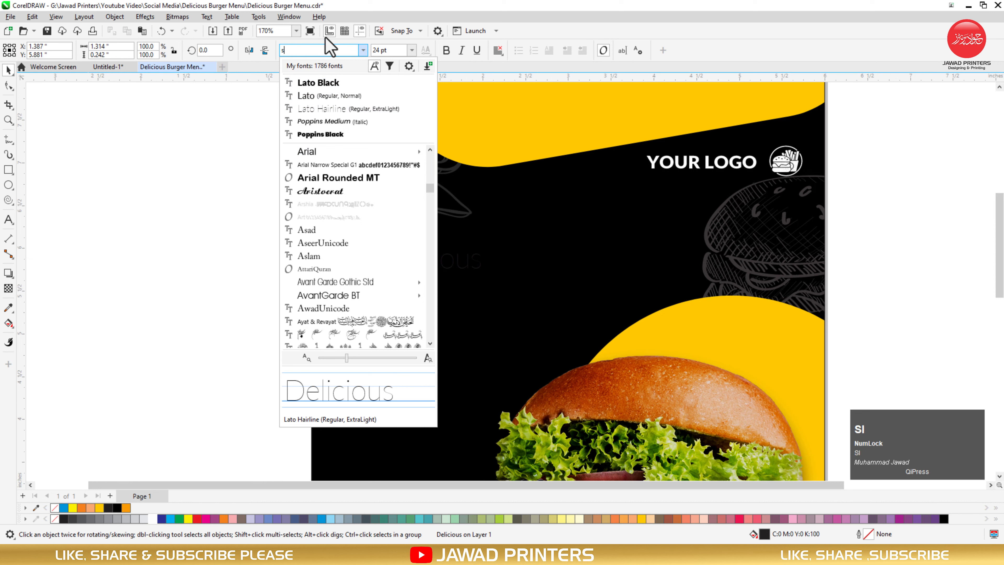
type("ing")
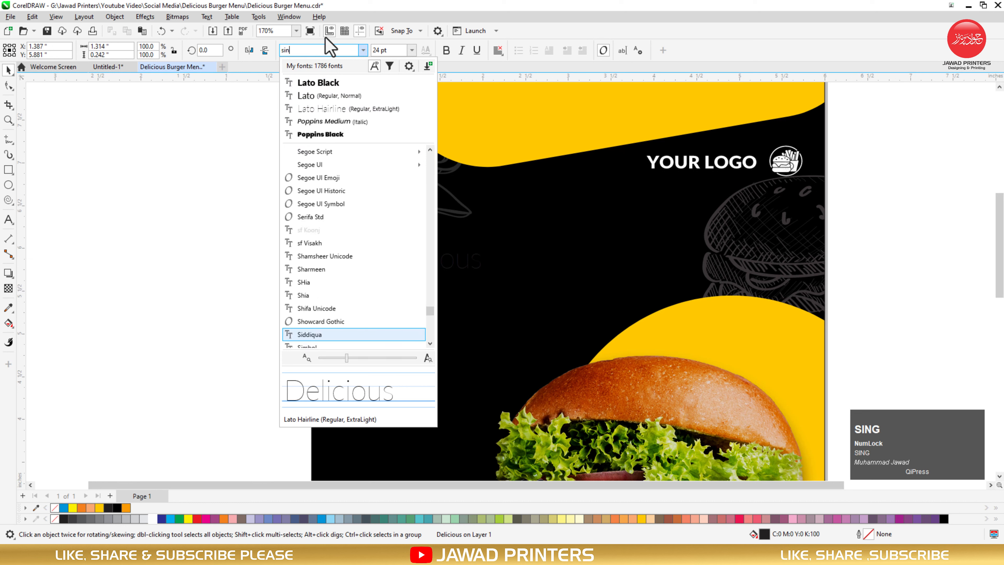
key("BackSpace")
key("BackSpace")
key("BackSpace")
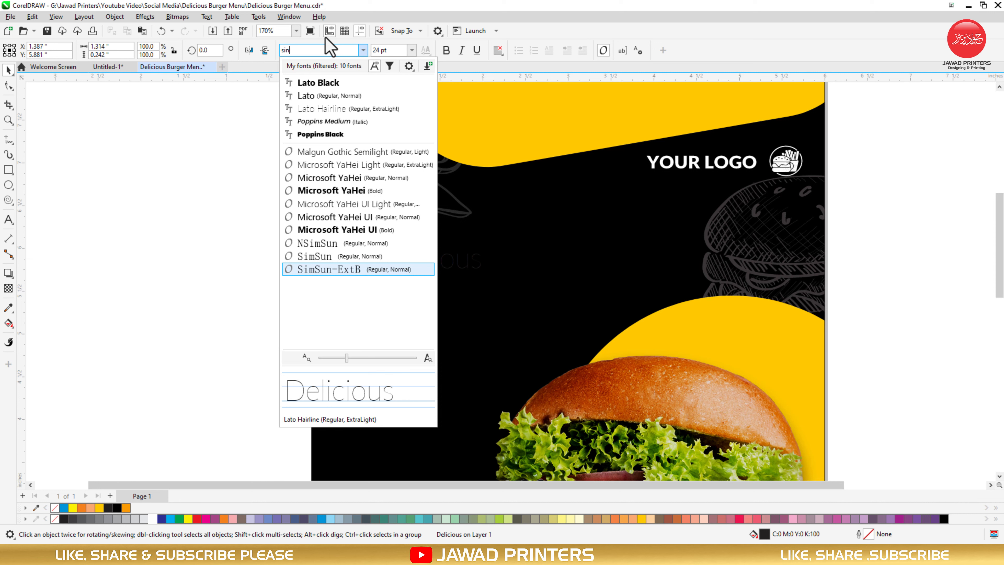
key("BackSpace")
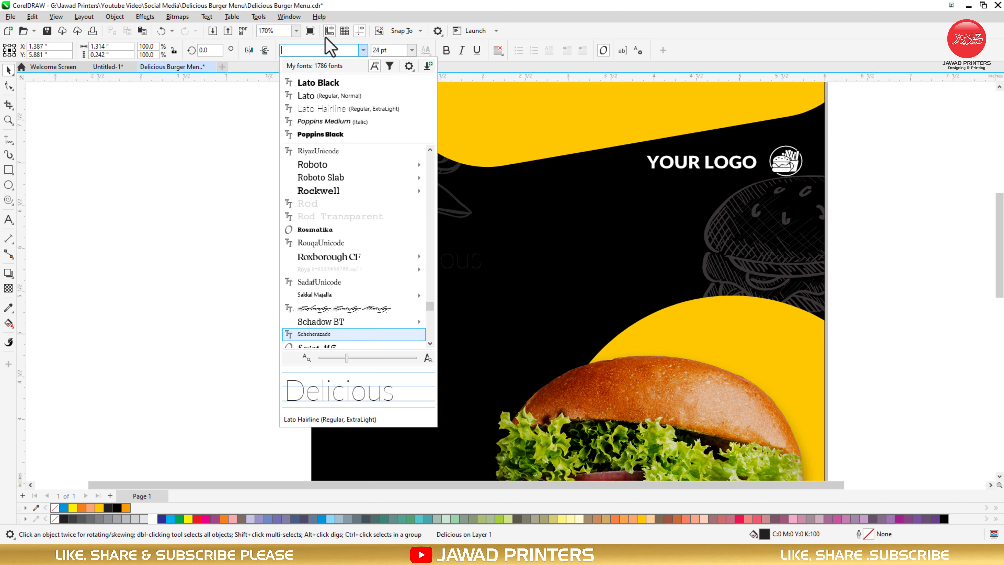
Set the Delicious text's font to Brightwall Personal Use and fill it with orange (#FB9B06)
type("brigh")
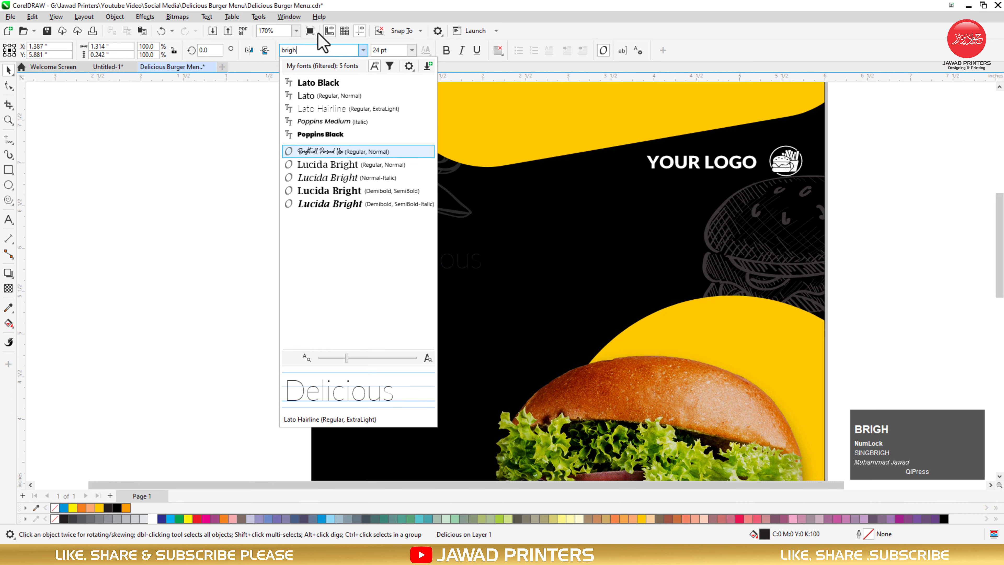
left_click(340, 220)
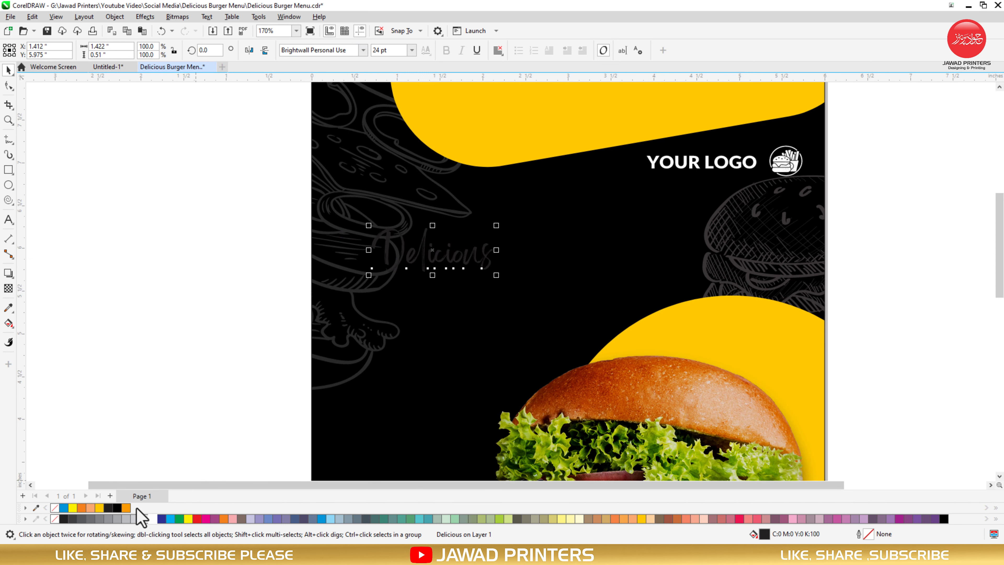
left_click(128, 509)
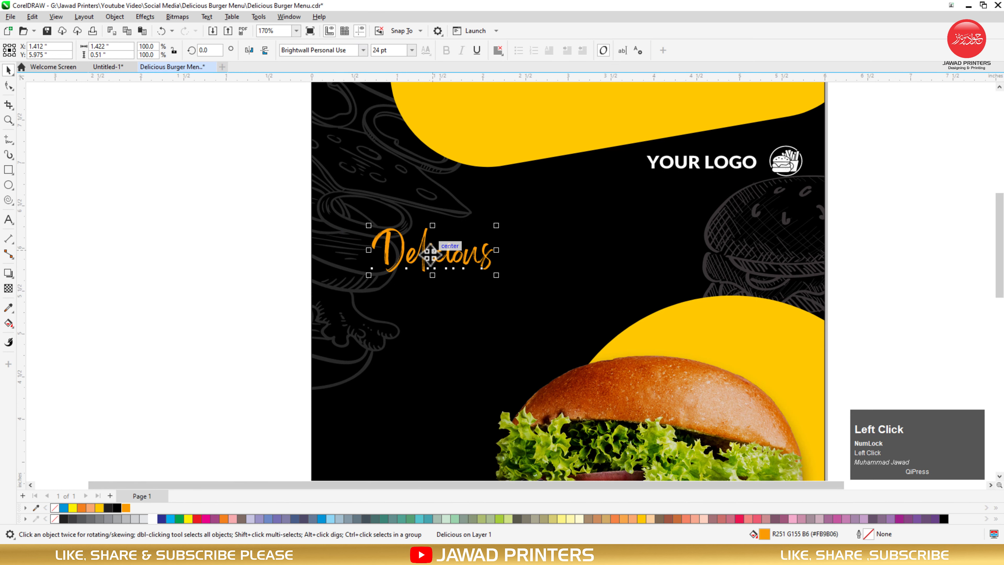
Place Delicious, enlarged to about 1.9 by 0.7 in, just below the upper yellow shape and shift that shape slightly upward
left_click_drag(430, 253, 401, 192)
left_click_drag(467, 216, 510, 231)
left_click_drag(418, 200, 417, 189)
left_click(503, 141, "alt")
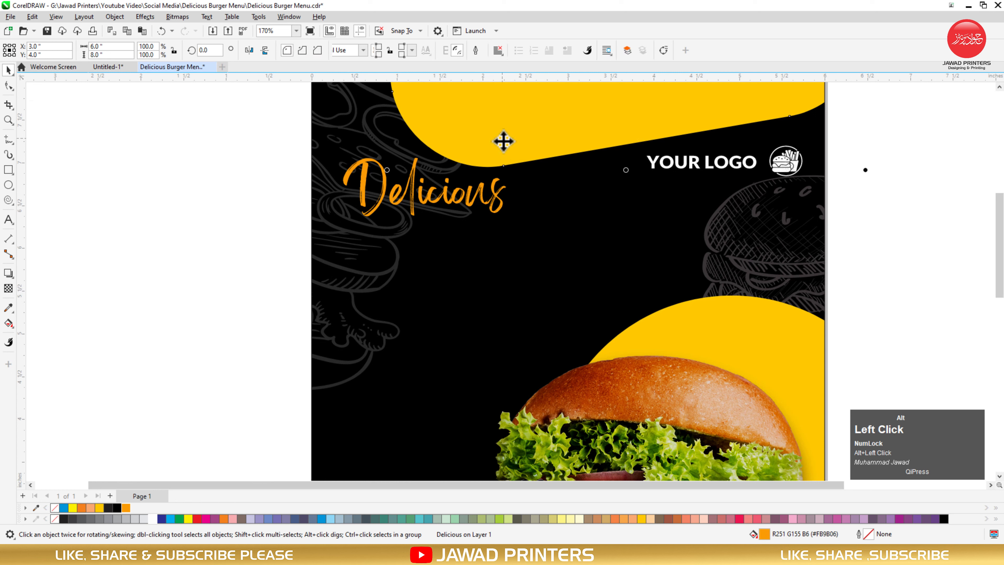
left_click(559, 150)
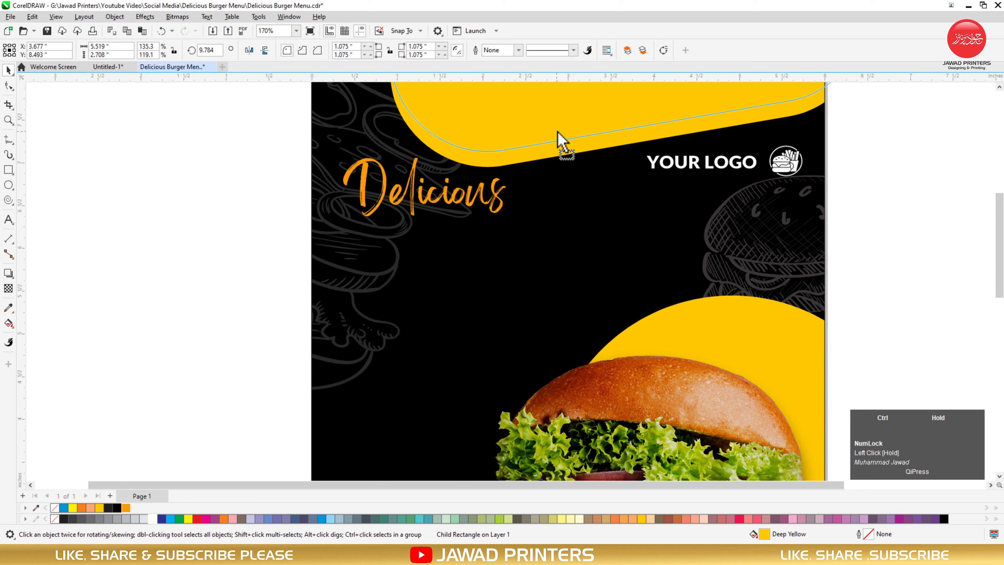
Align the top of Delicious with the logo's top and enlarge the word to about 2.4 by 0.85 in
left_click(508, 197)
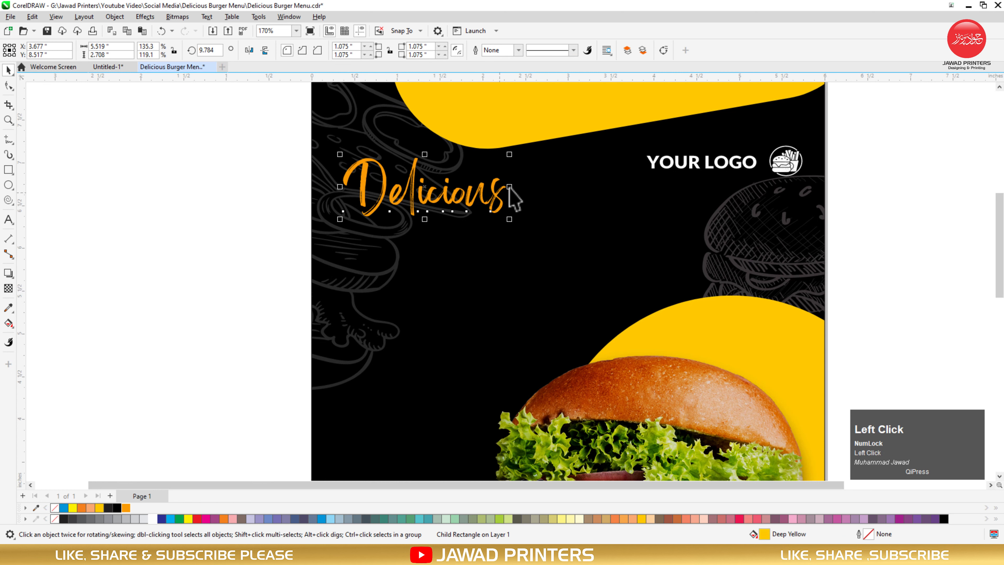
left_click(649, 157, "shift")
key("t")
left_click(307, 173)
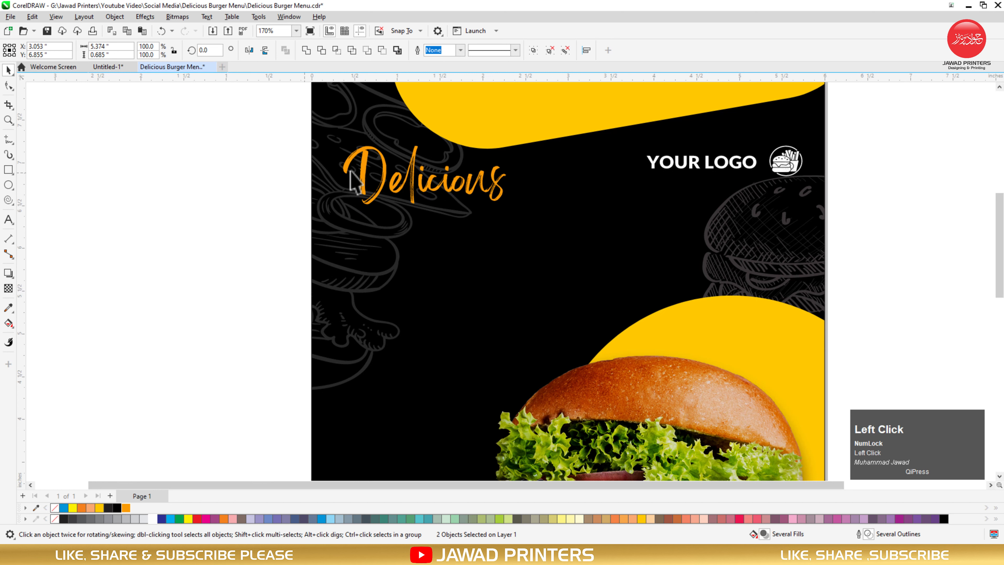
left_click(384, 174)
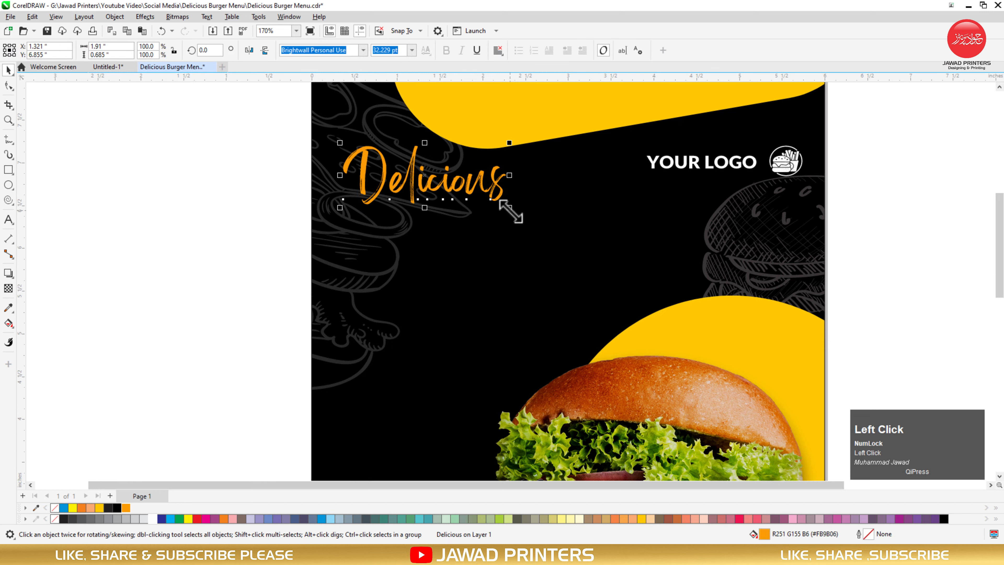
left_click_drag(509, 207, 549, 234)
left_click(650, 170, "shift")
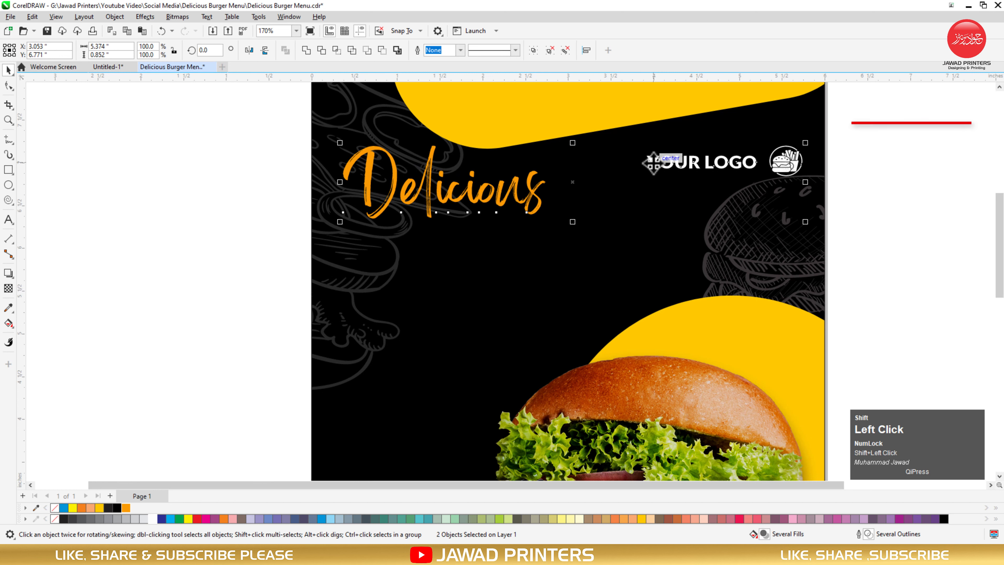
Duplicate the Delicious text straight below the original and change the copy's wording to BURGER
left_click_drag(432, 164, 434, 255)
right_click(434, 256, "ctrl")
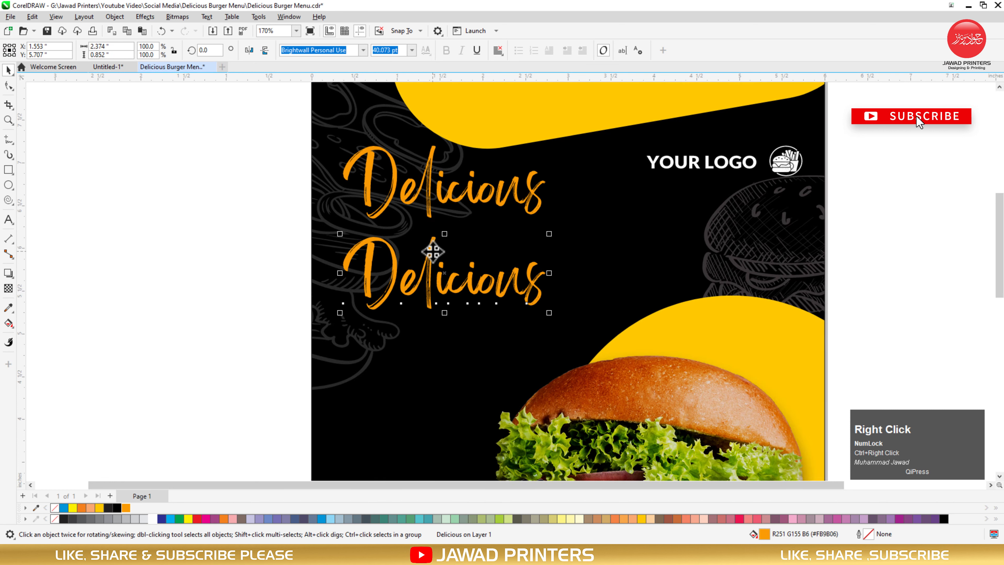
double_click(433, 250)
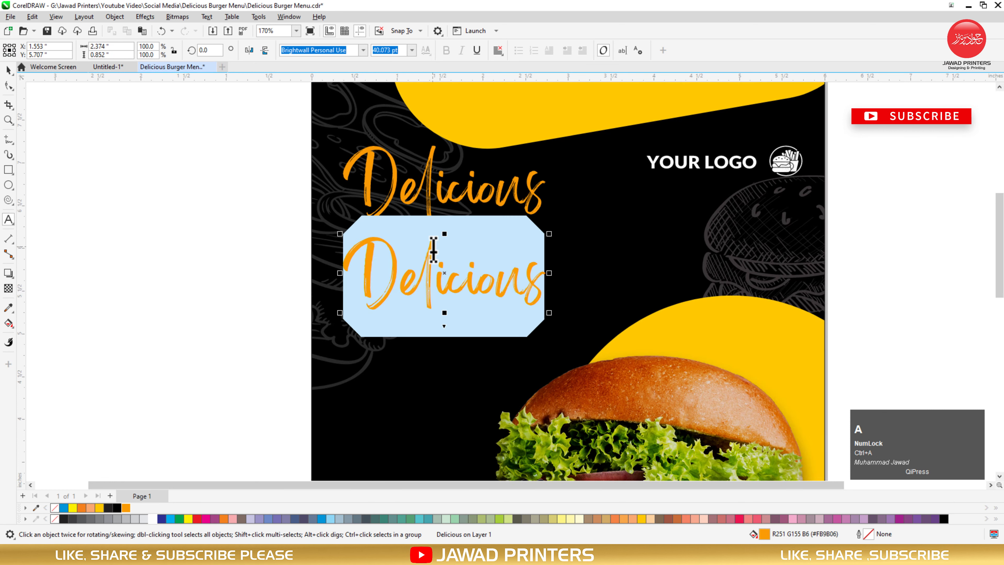
type("BURG")
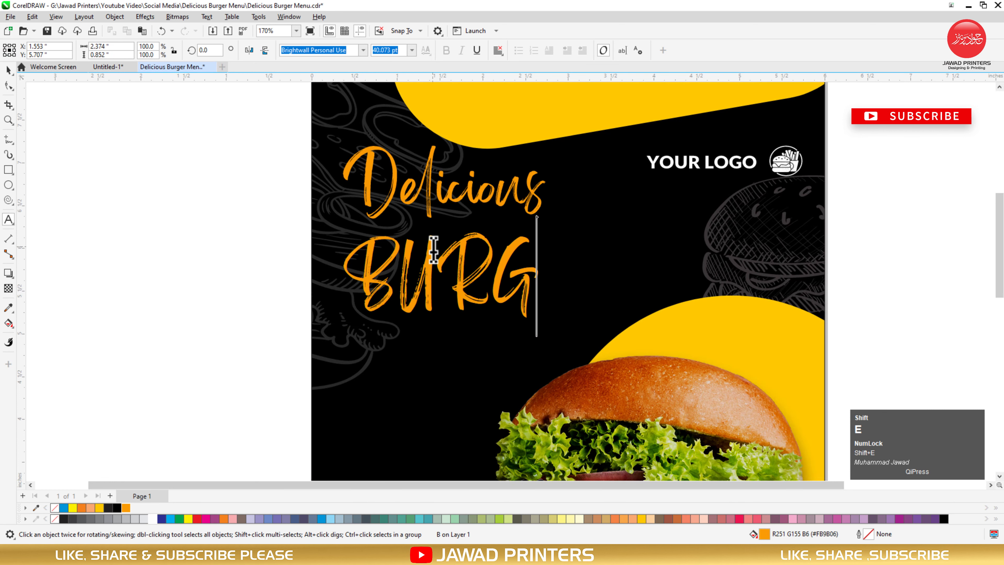
type("ER")
key("ctrl+space")
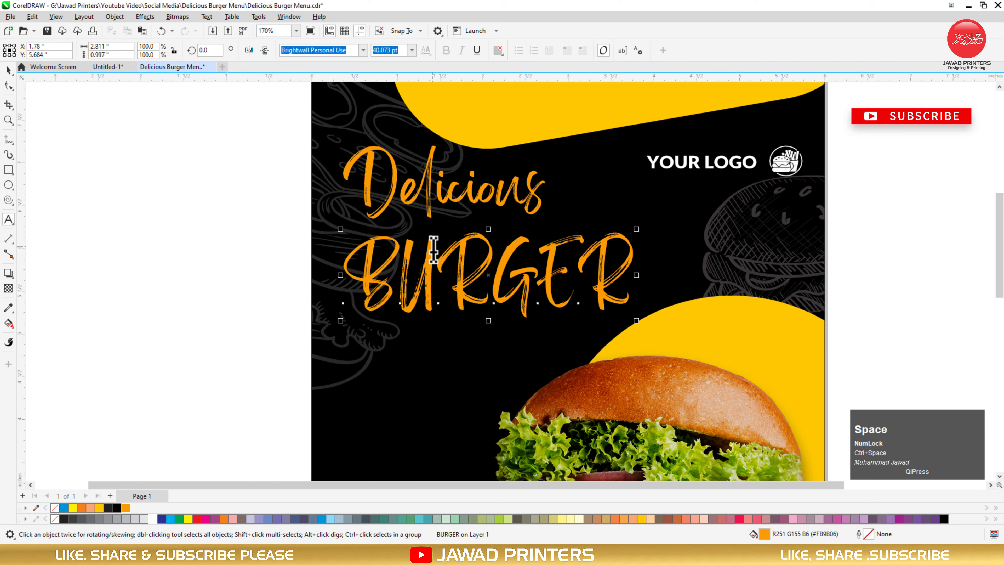
Set the BURGER text's font to Poppins Black
left_click(363, 51)
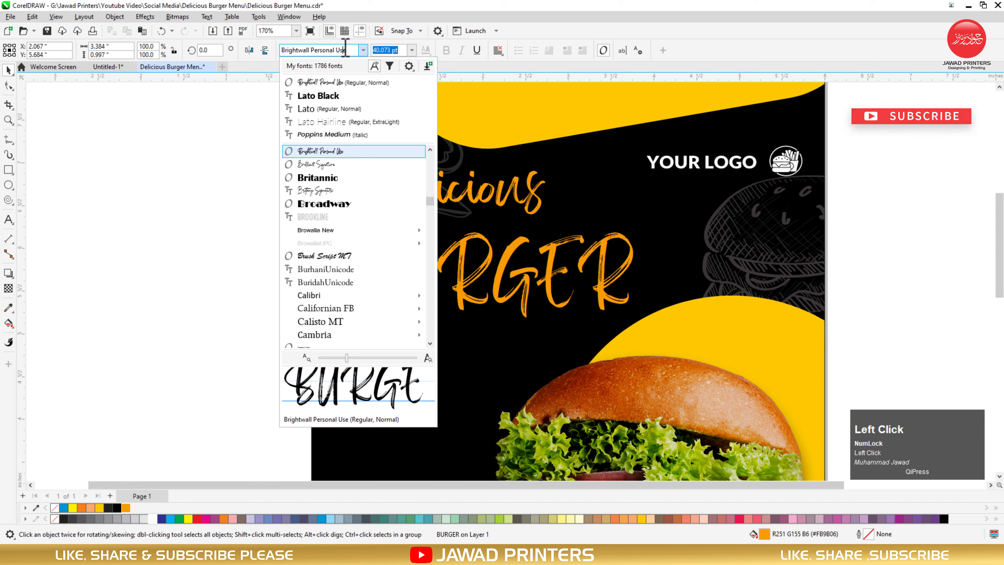
type("pop")
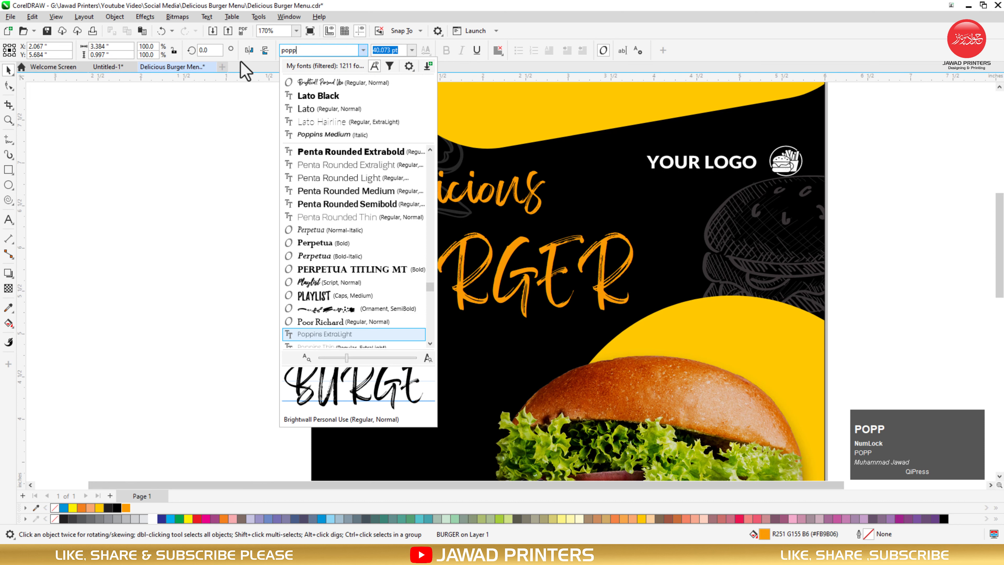
type("p")
scroll(363, 277, "down", 1)
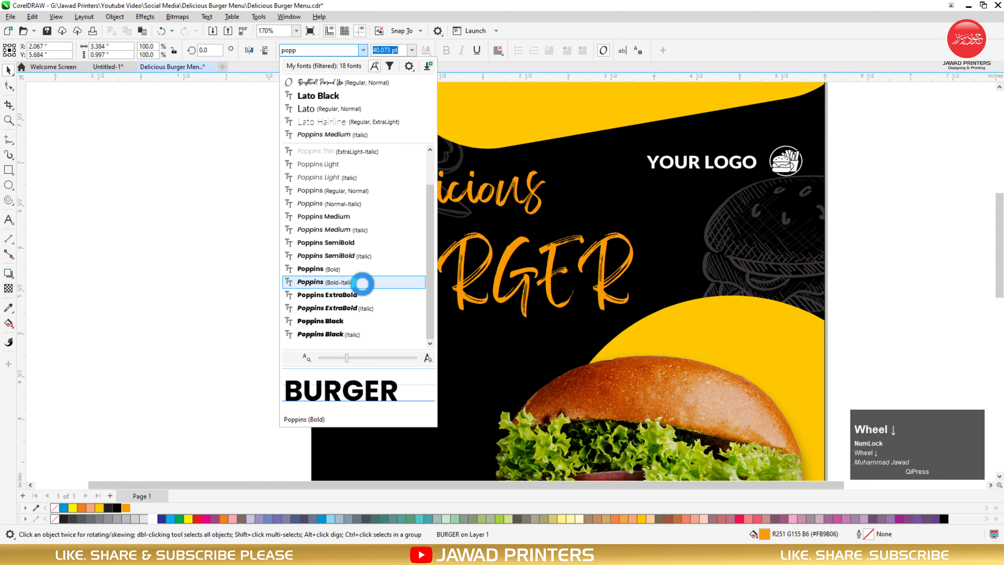
left_click(362, 321)
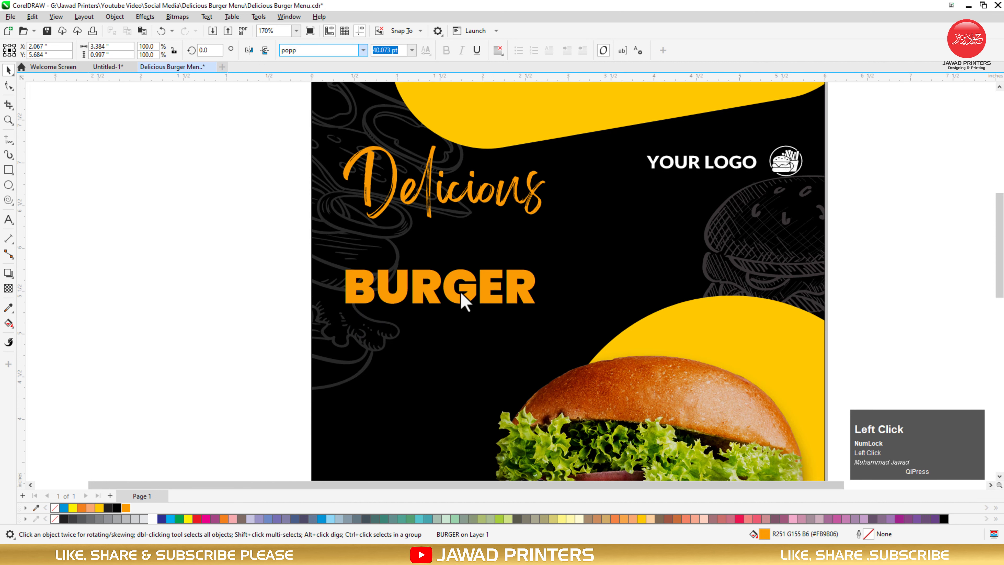
Place BURGER directly beneath Delicious, left-aligned with it, and enlarge it to about 2.3 by 0.4 in
left_click_drag(460, 277, 479, 241)
left_click(428, 183, "shift")
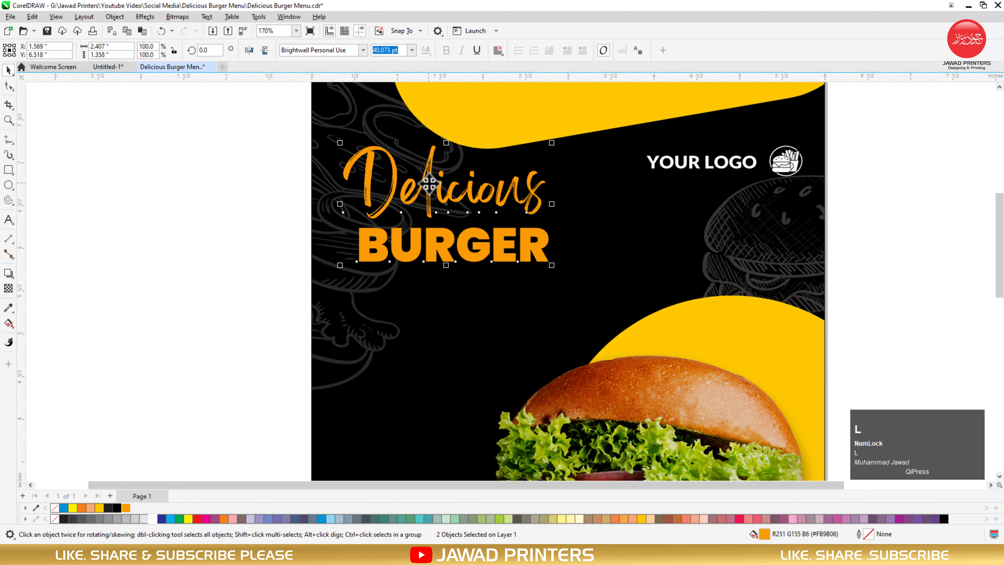
key("l")
left_click(330, 213)
left_click(522, 255)
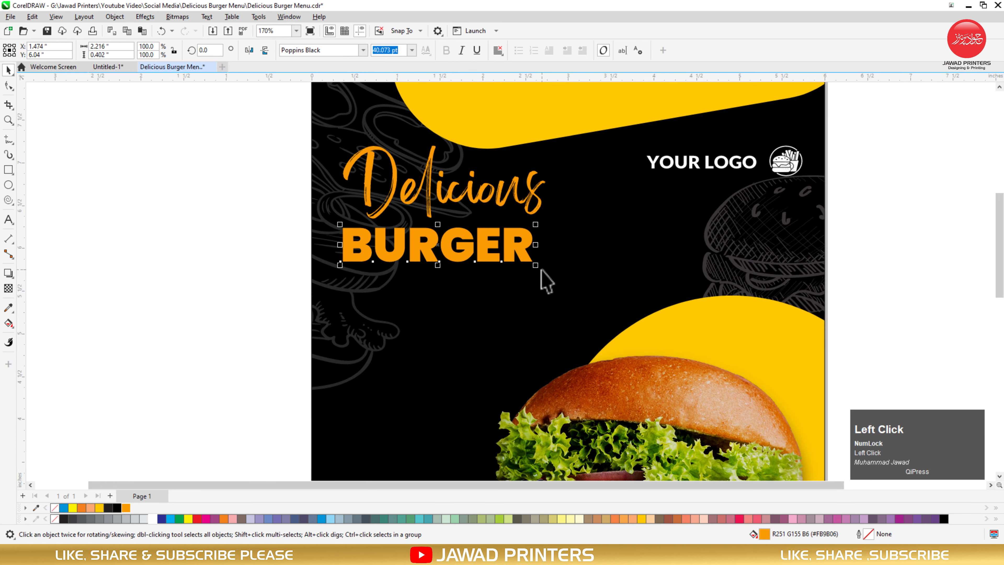
left_click_drag(540, 269, 550, 271)
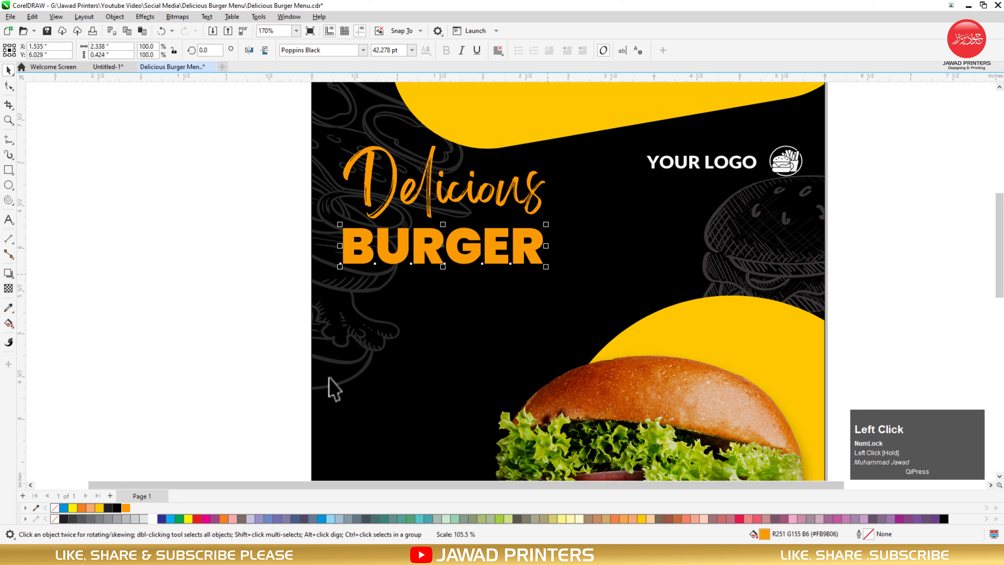
Fill the BURGER text with white, make it italic, and deselect it
left_click(152, 520)
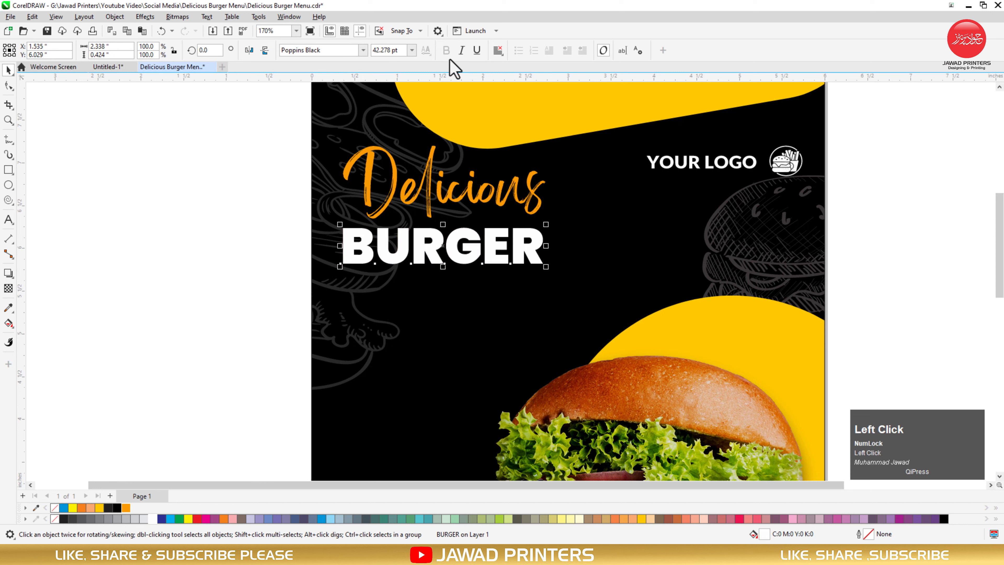
left_click(461, 50)
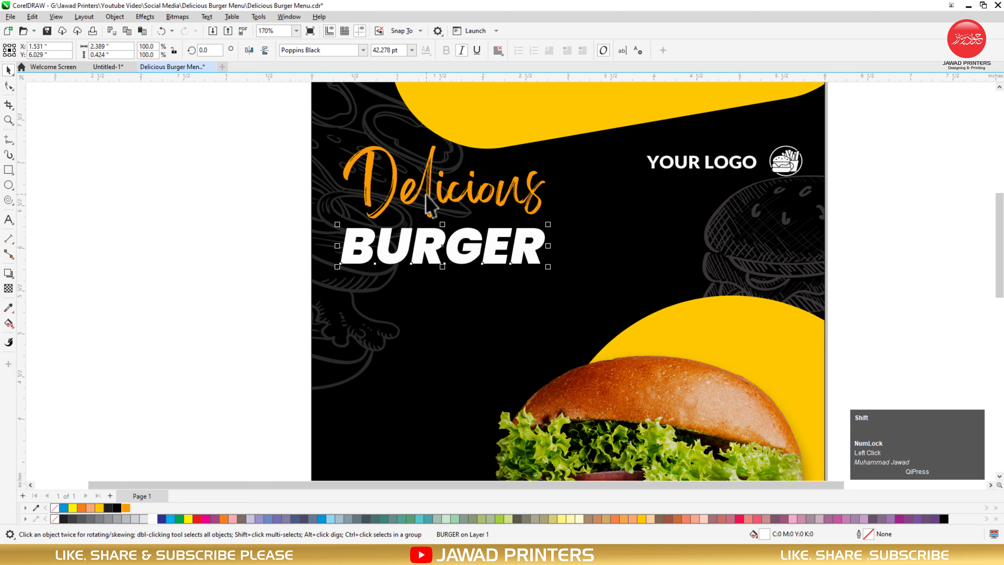
left_click(276, 245)
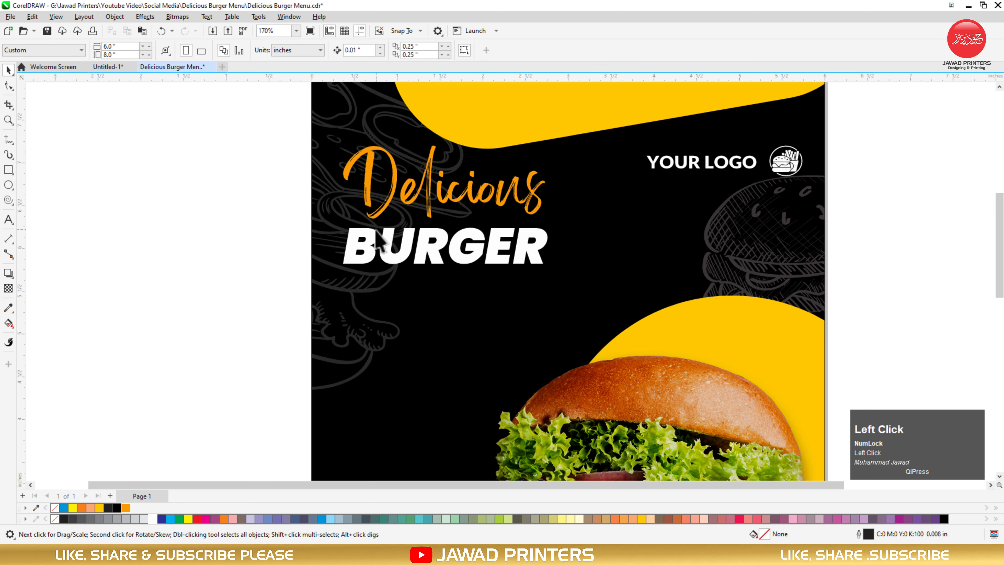
Add an orange copy of the BURGER text directly beneath it, reworded as MENU and left-aligned with it
left_click_drag(379, 241, 373, 290)
right_click(373, 291, "ctrl")
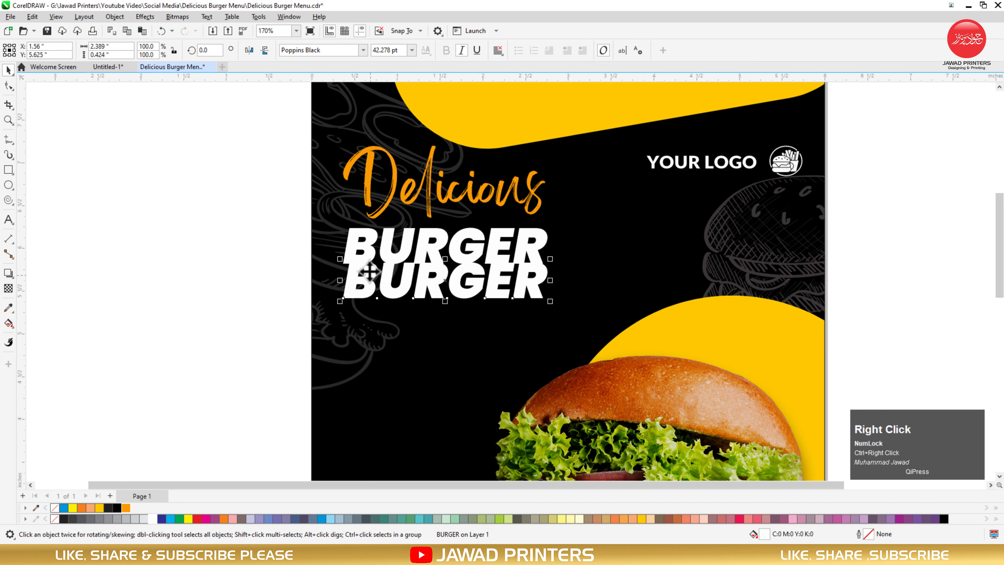
double_click(374, 273)
key("ctrl+a")
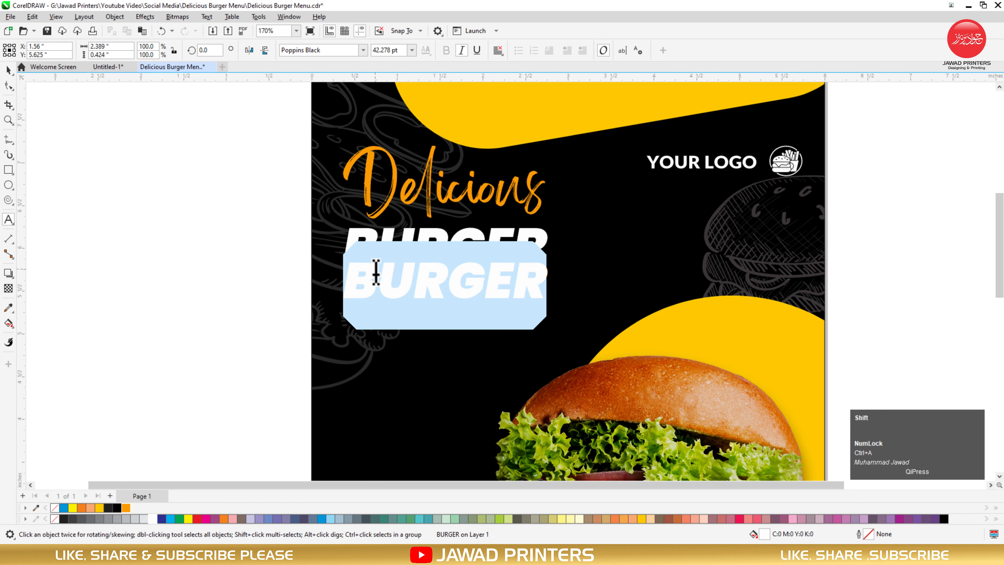
type("MENU")
key("ctrl+space")
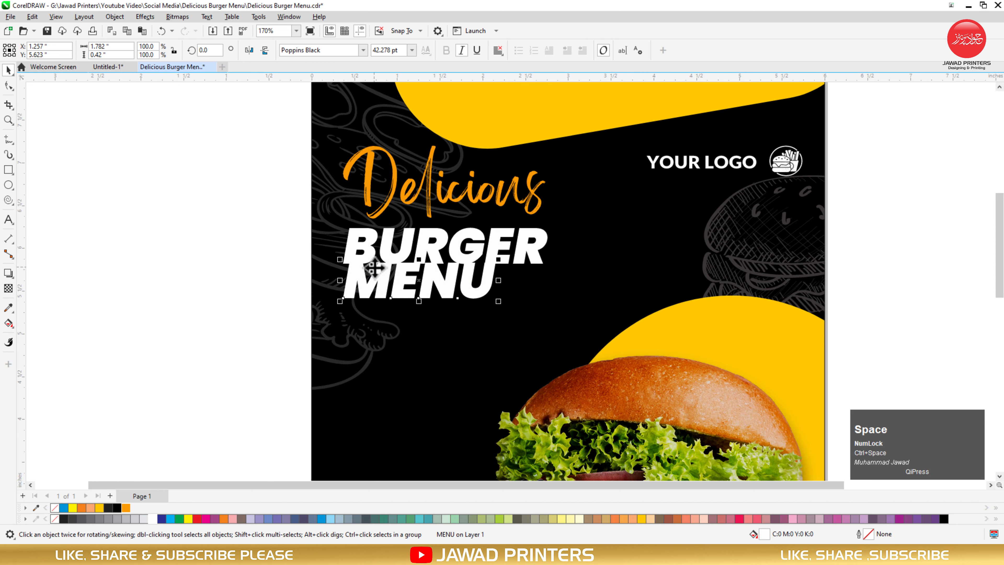
left_click_drag(374, 276, 374, 285)
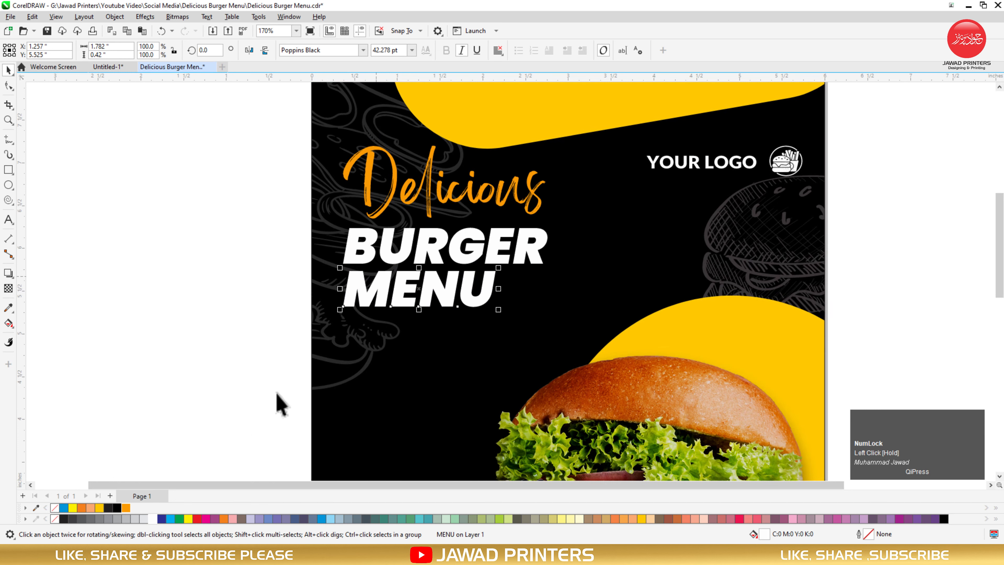
left_click(126, 507)
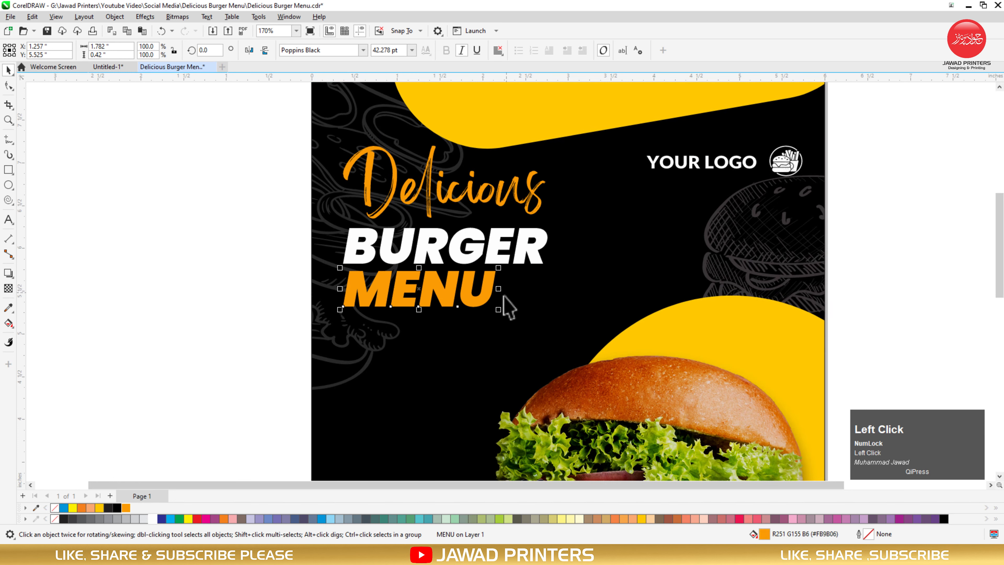
Enlarge the MENU text to about 2.35 by 0.55 in and move BURGER slightly upward
left_click_drag(498, 310, 550, 355)
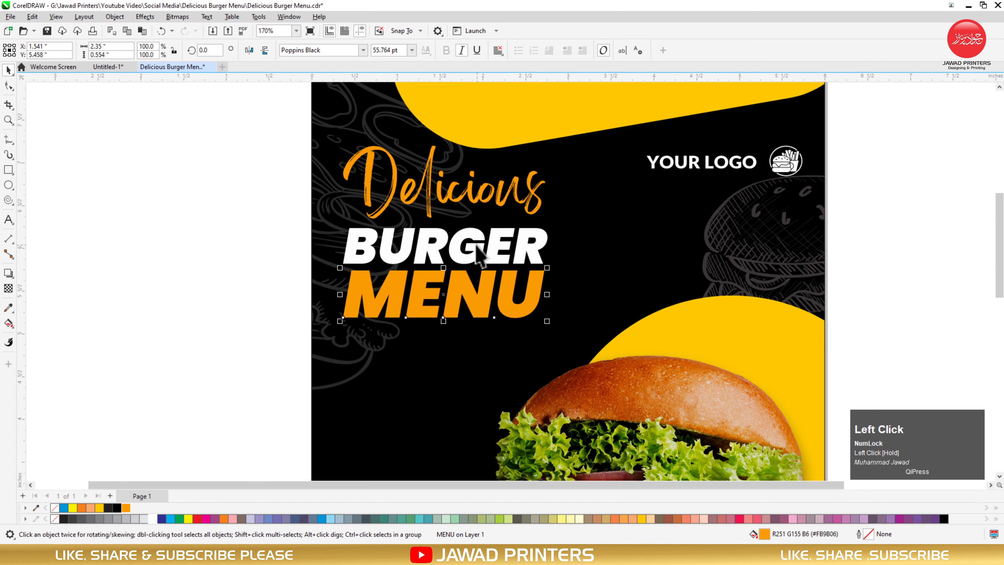
left_click_drag(476, 245, 473, 241)
left_click(236, 176)
Scale up the three-line Delicious BURGER MENU headline together to about 2.7 by 2.3 in
key("F3")
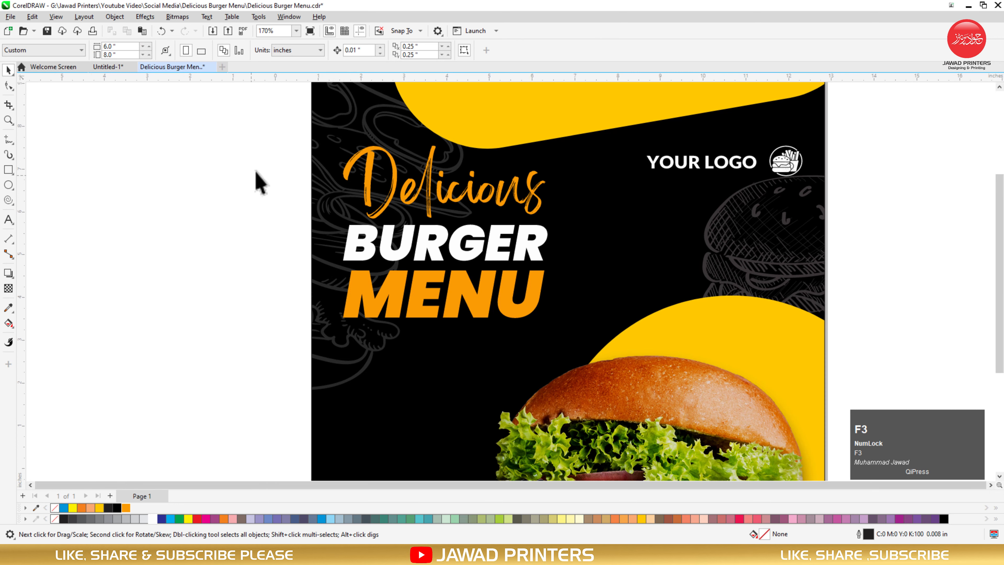
left_click_drag(220, 124, 411, 262)
left_click_drag(349, 217, 349, 218)
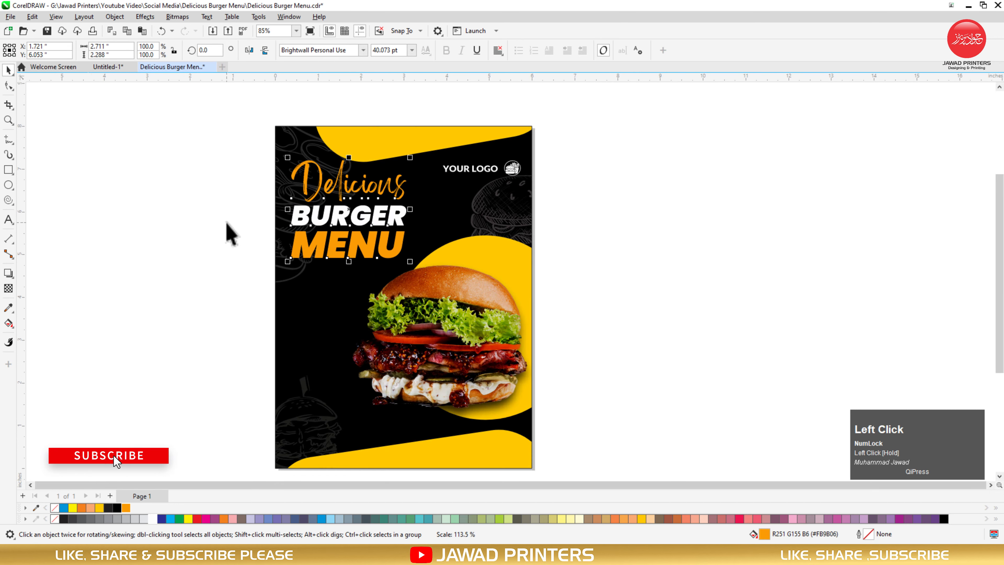
Draw a circle about 1.09 in across on the blank area beside the poster
key("F2")
left_click_drag(592, 214, 211, 435)
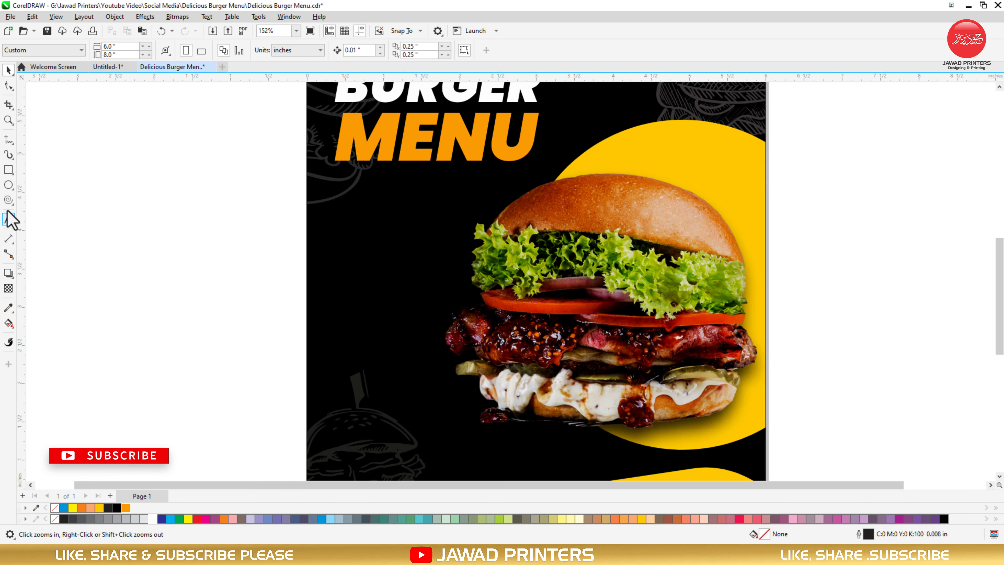
left_click(8, 184)
left_click_drag(141, 251, 179, 336)
key("space")
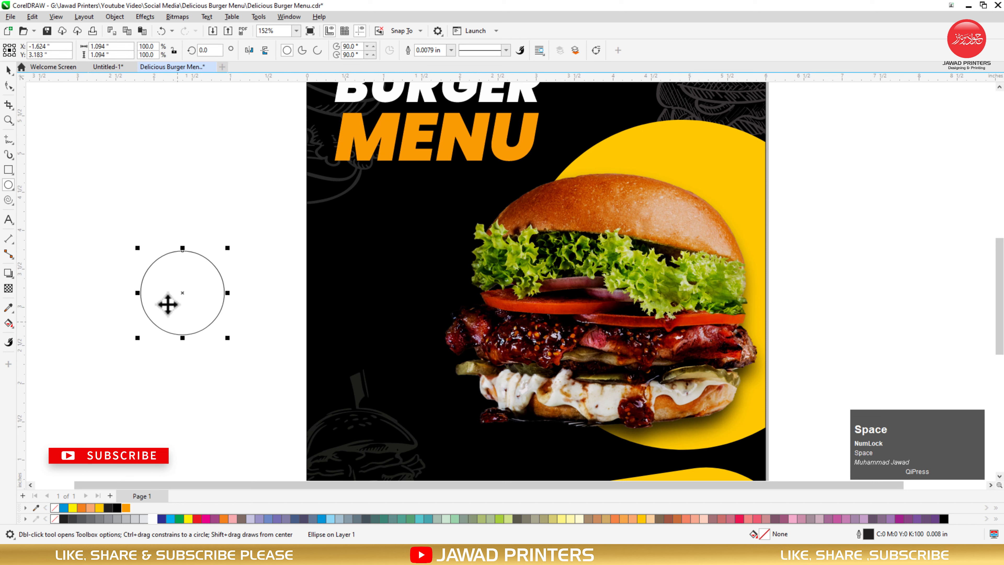
Draw a vertical line about 1.58 in long across the circle and centre it on the circle in both directions
left_click(6, 141)
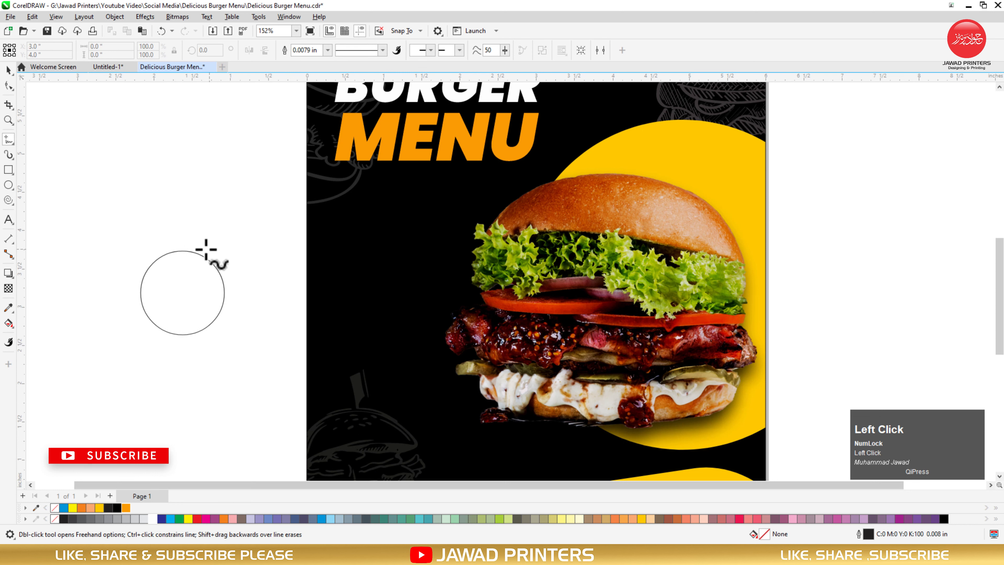
left_click(179, 239)
left_click(178, 358)
key("space")
left_click(200, 299, "shift")
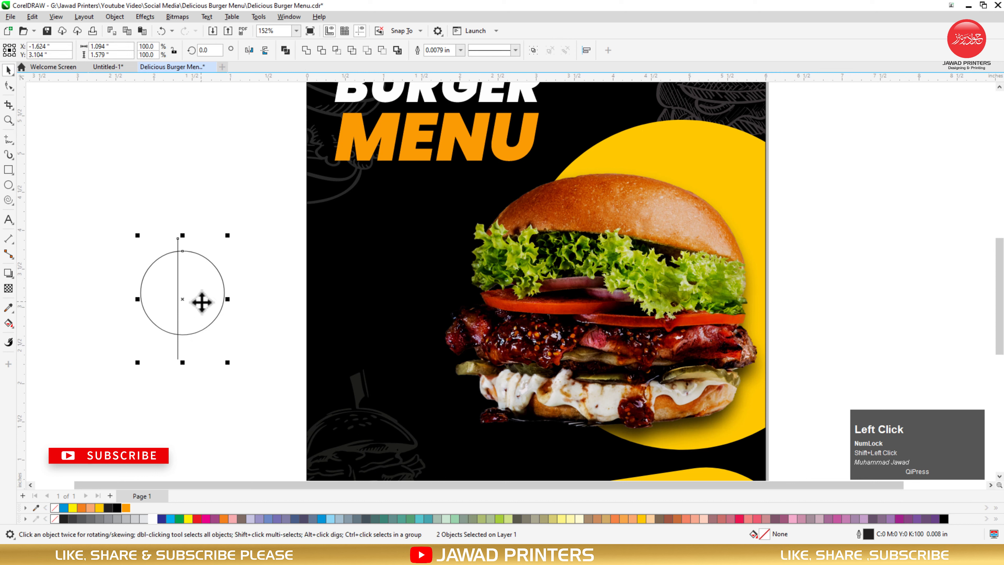
key("c")
key("e")
left_click(225, 246)
Create a copy of the vertical line rotated to horizontal through the circle's centre
left_click(182, 239)
key("F10")
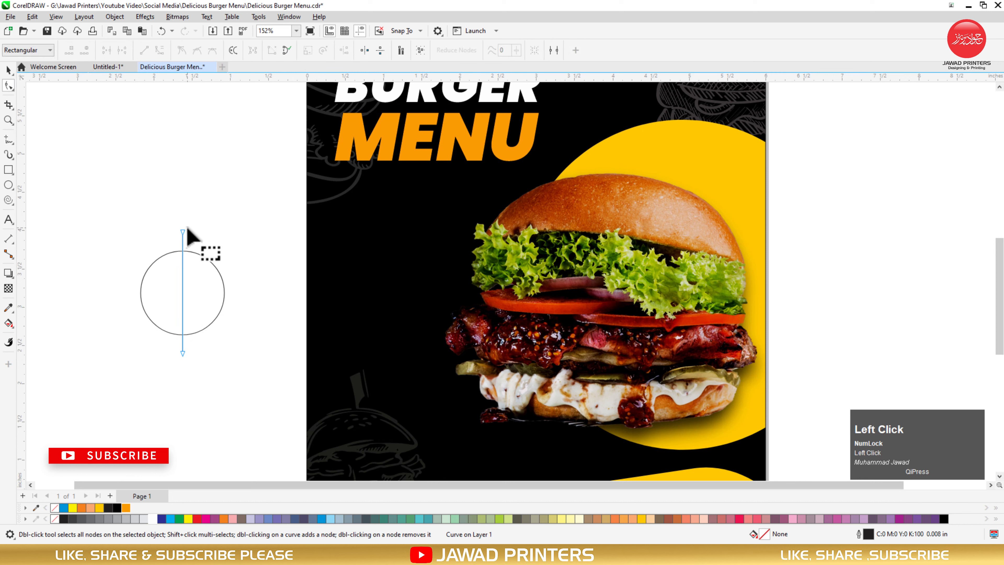
key("space")
left_click(183, 232)
left_click_drag(183, 228, 217, 292)
right_click(218, 293)
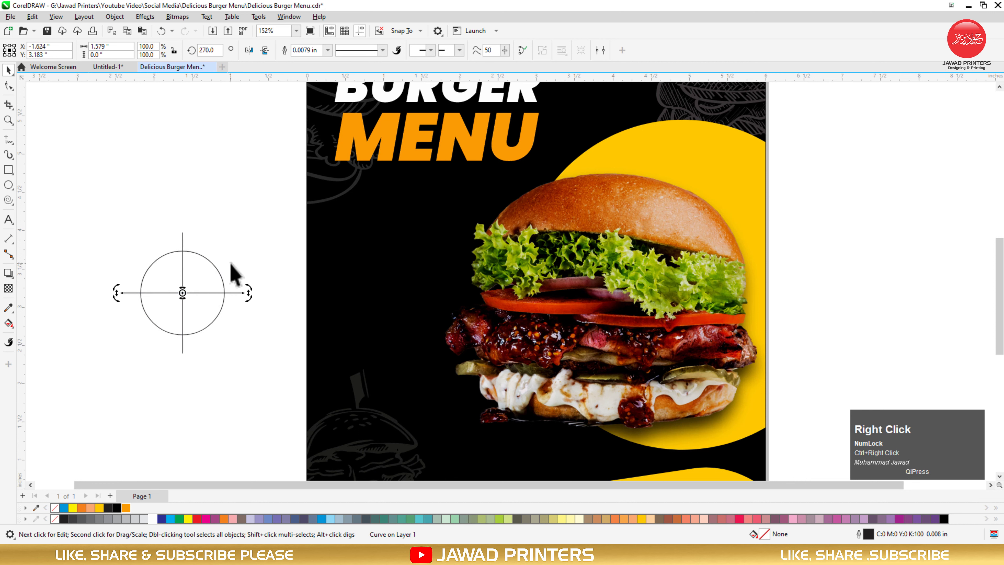
Create a diagonal copy of the horizontal line, rotated 45 degrees about the circle's centre from upper left to lower right
key("F2")
left_click_drag(251, 231, 158, 340)
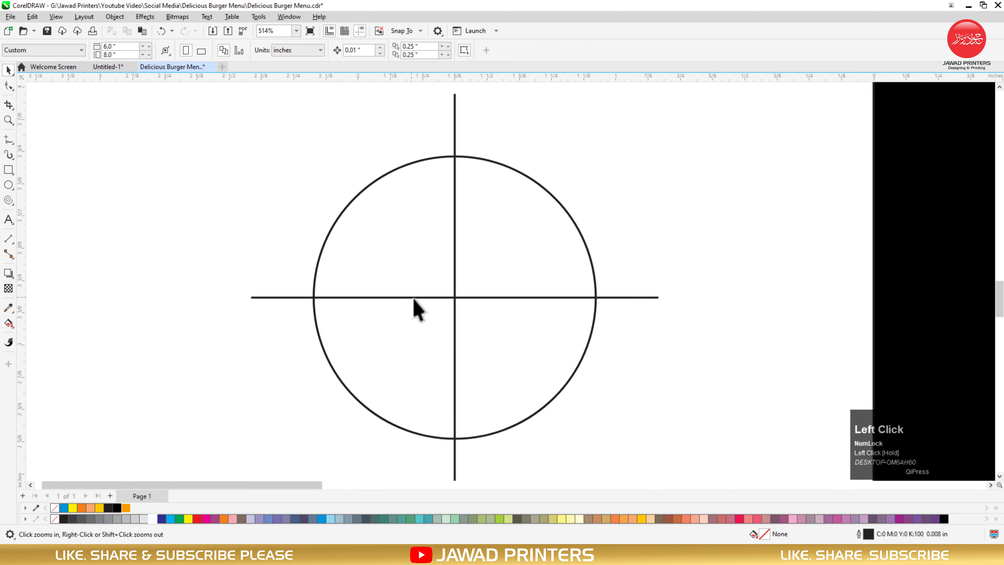
key("space")
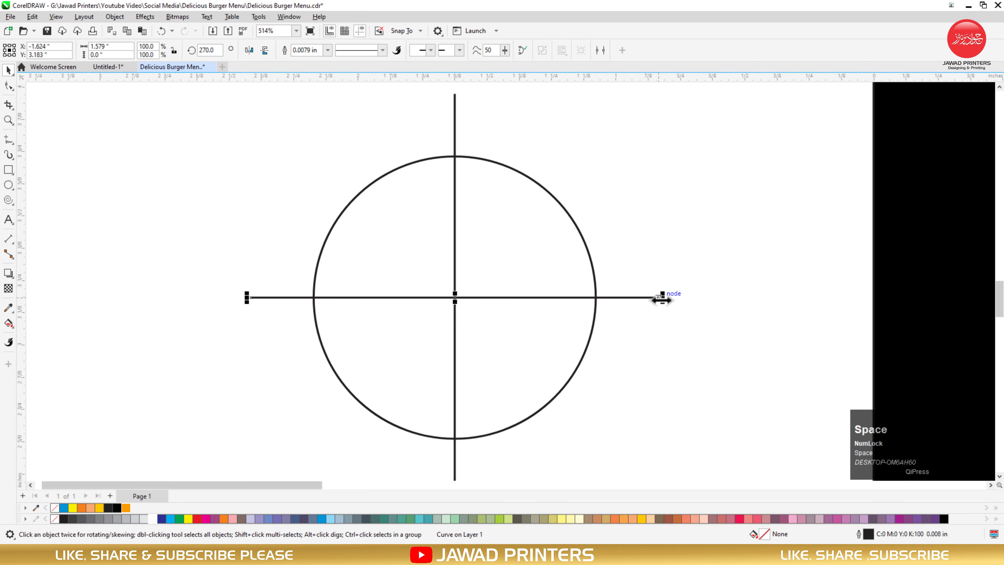
left_click(658, 299)
left_click_drag(659, 297, 600, 435)
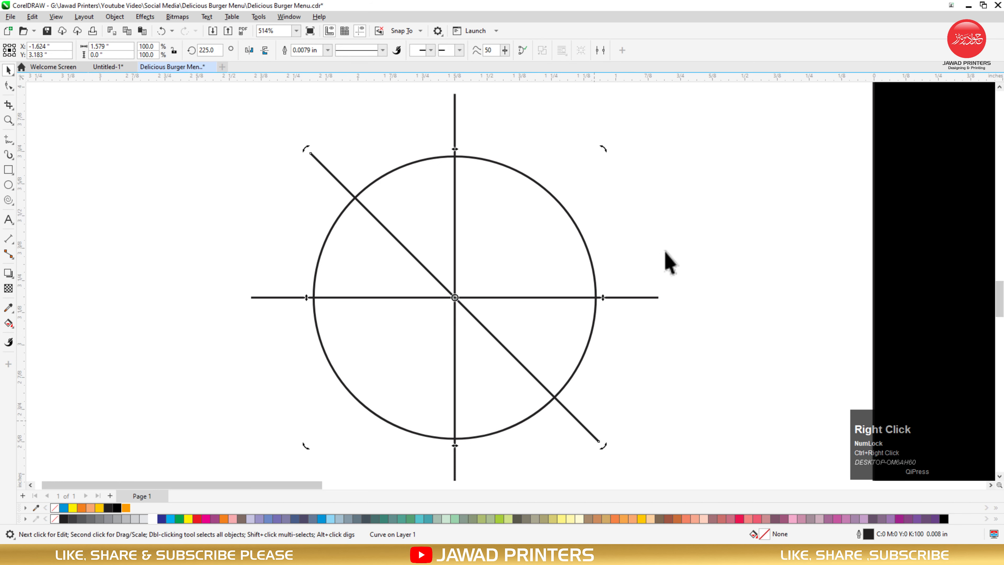
left_click(608, 263)
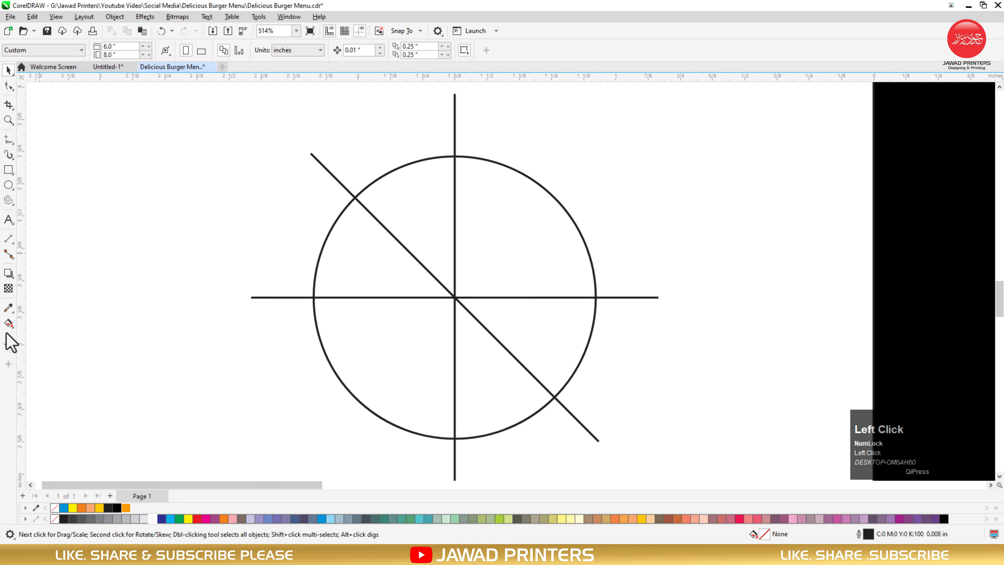
Create filled wedges with Smart Fill in the circle's lower-right sector beside the vertical line and upper-left sector above the horizontal line
left_click(39, 336)
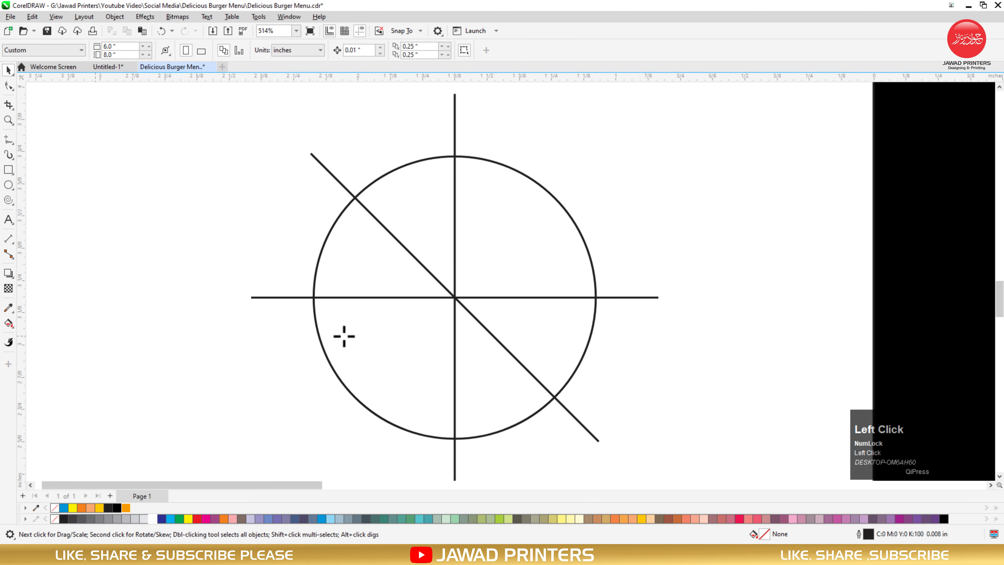
left_click(497, 377)
left_click(399, 270)
key("space")
key("F3")
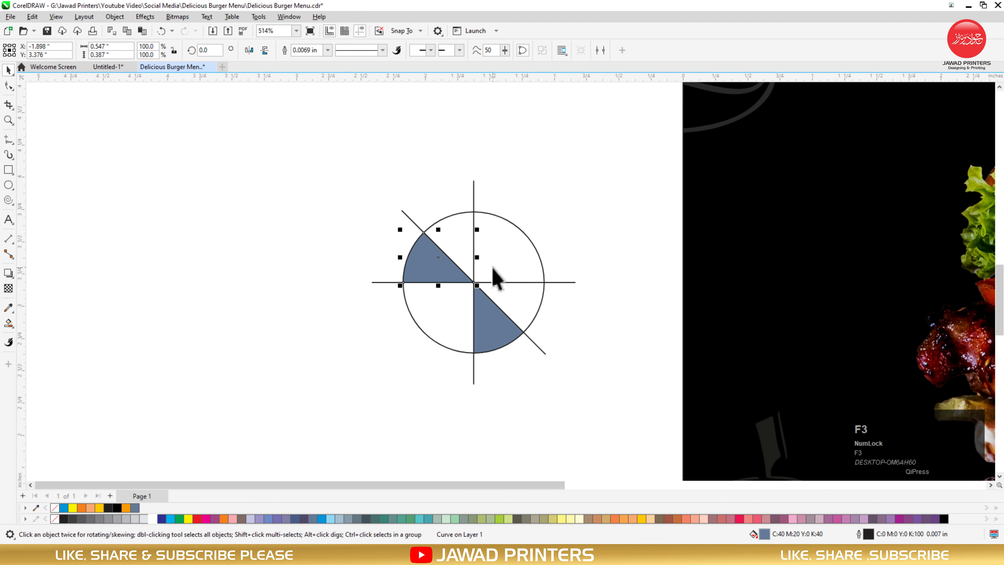
Move both filled wedges away from the construction drawing and delete the circle and its lines
left_click(483, 321, "shift")
left_click_drag(489, 308, 263, 279)
left_click_drag(601, 398, 601, 398)
key("Delete")
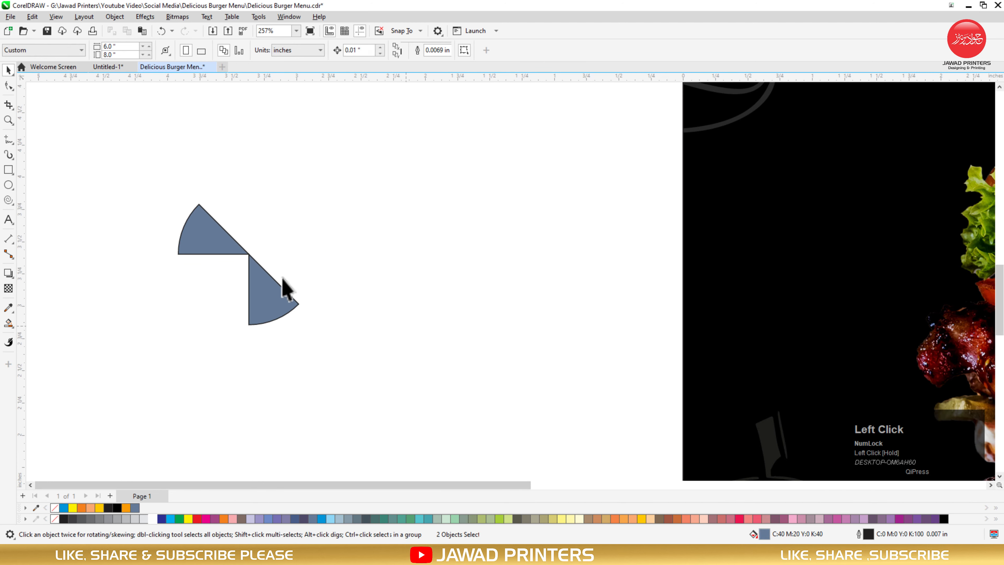
Fill both wedges with the headline's orange and remove their outlines
left_click(272, 288)
left_click(220, 240, "shift")
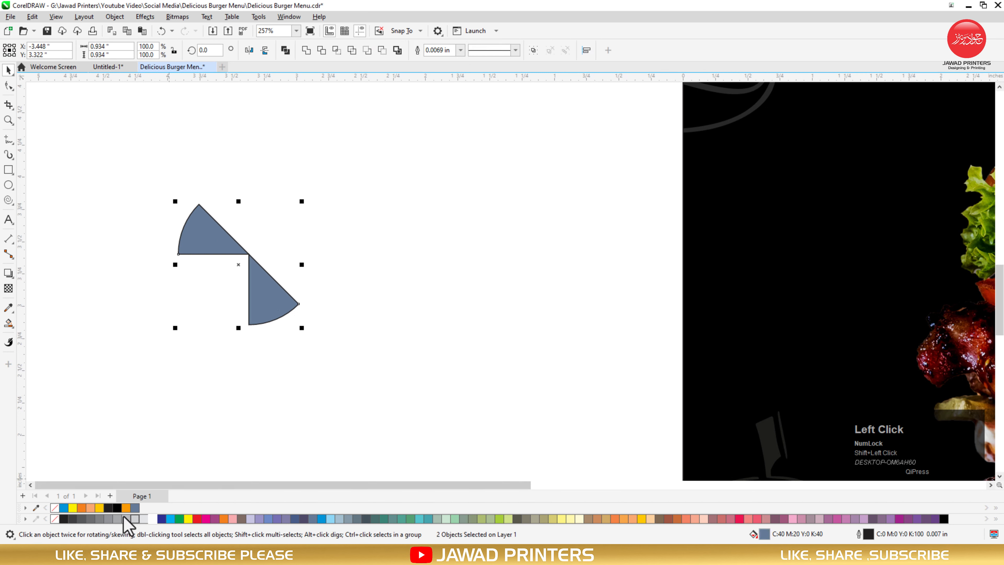
left_click(127, 508)
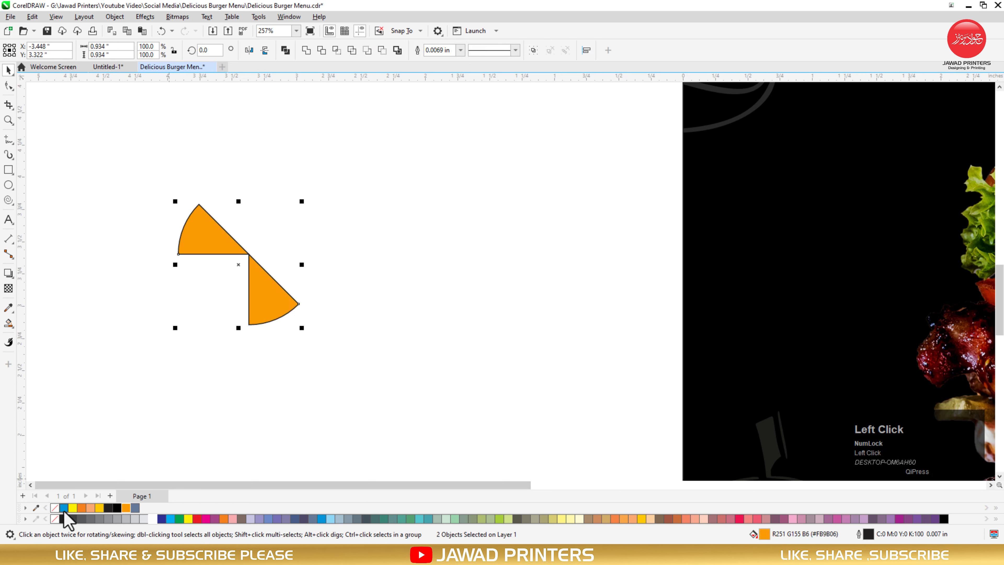
right_click(55, 507)
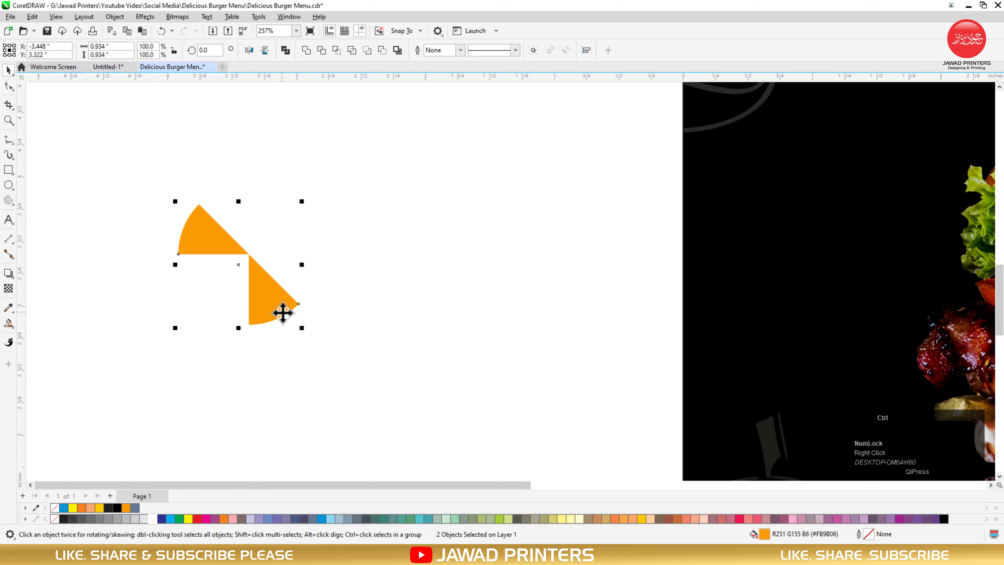
Group the two wedges, rotate the group to 45 degrees, and place it on the poster below MENU
left_click(283, 312)
left_click_drag(303, 329, 843, 249)
left_click(282, 269)
key("F3")
key("F3")
key("F2")
left_click_drag(740, 180, 906, 307)
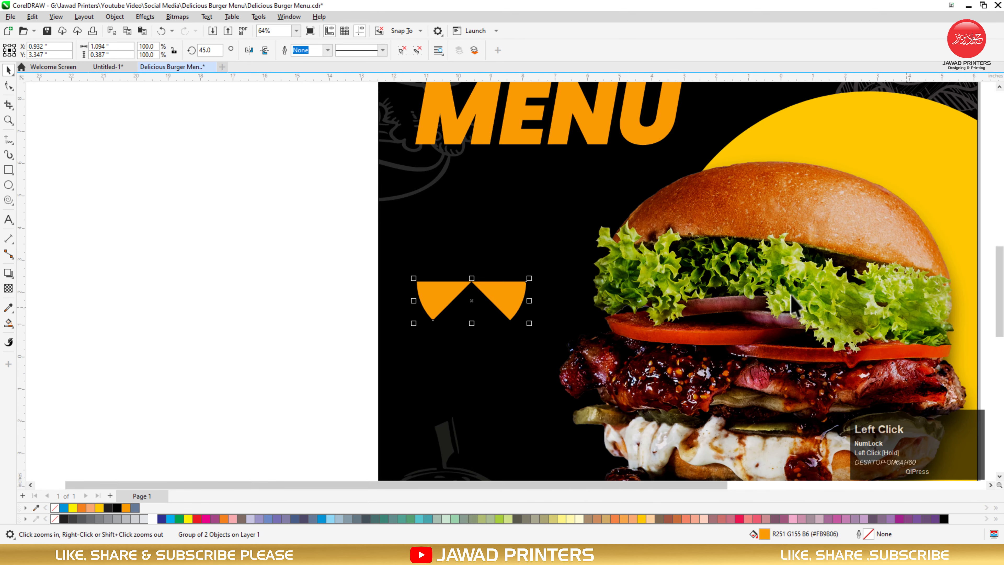
Move the wedge group a little closer to MENU and centre it horizontally on that text
left_click_drag(498, 291, 527, 268)
left_click(482, 128, "shift")
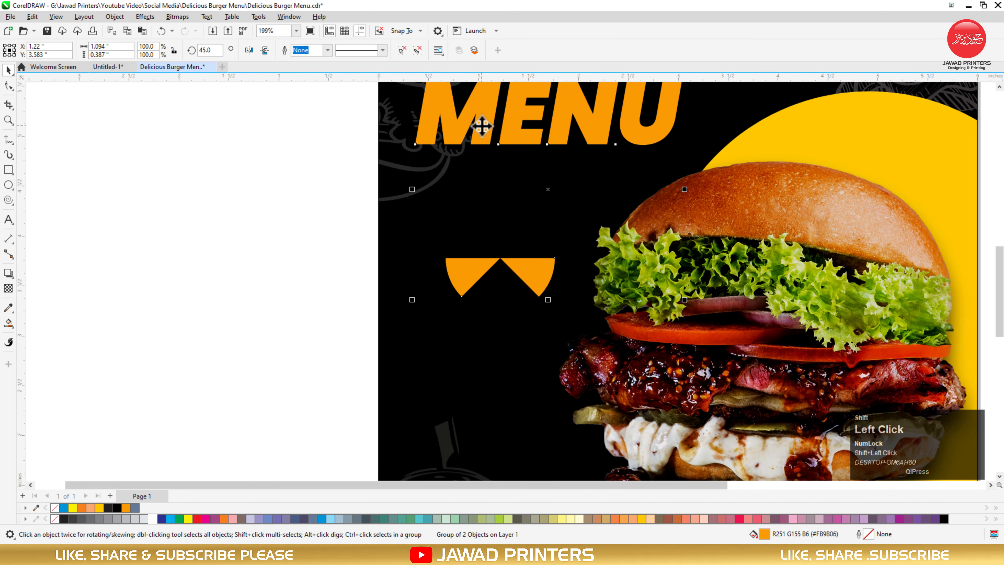
key("c")
left_click(351, 199)
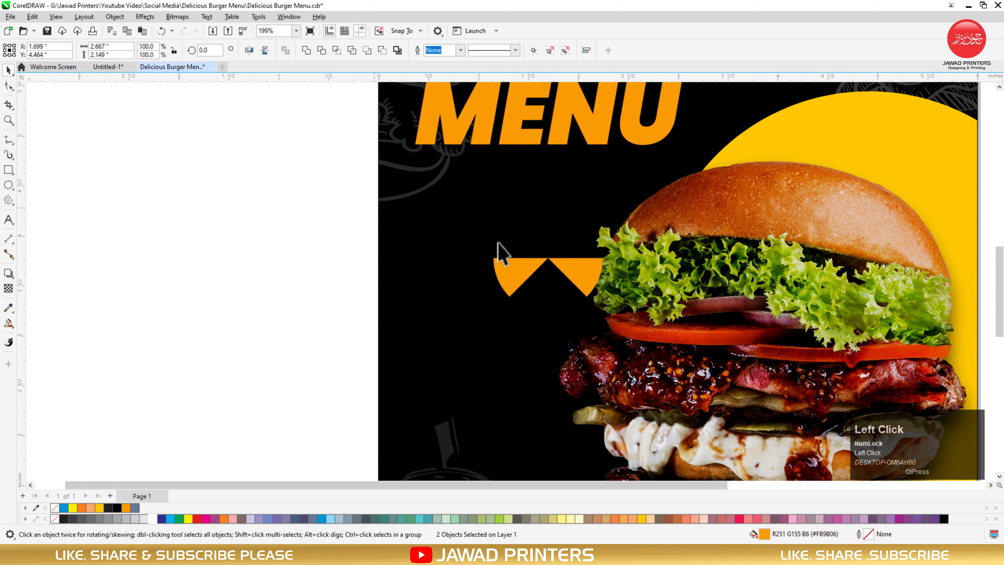
Align the wedge group with the left edge of MENU and fill it with white
left_click(589, 265)
left_click(526, 137, "shift")
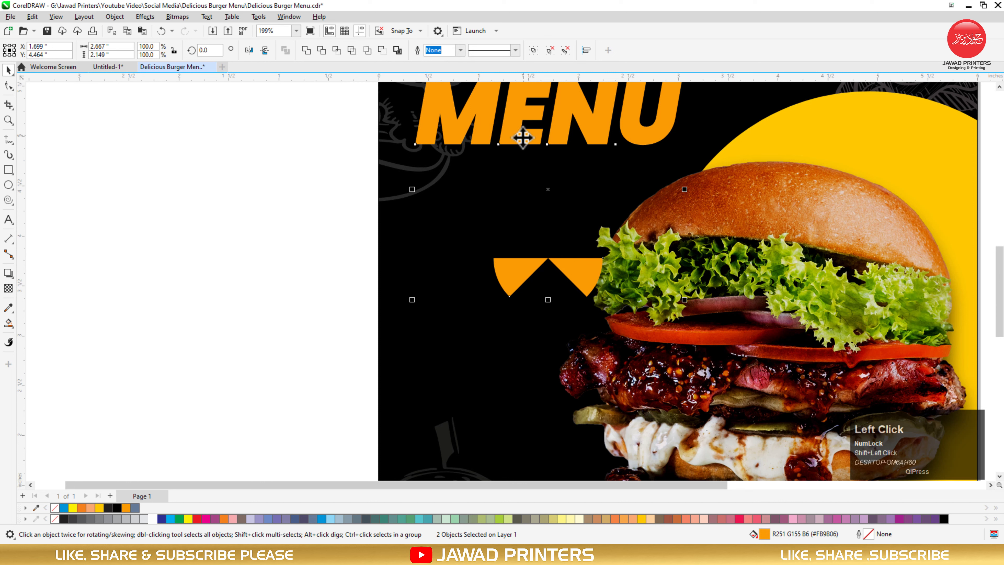
key("l")
left_click(360, 210)
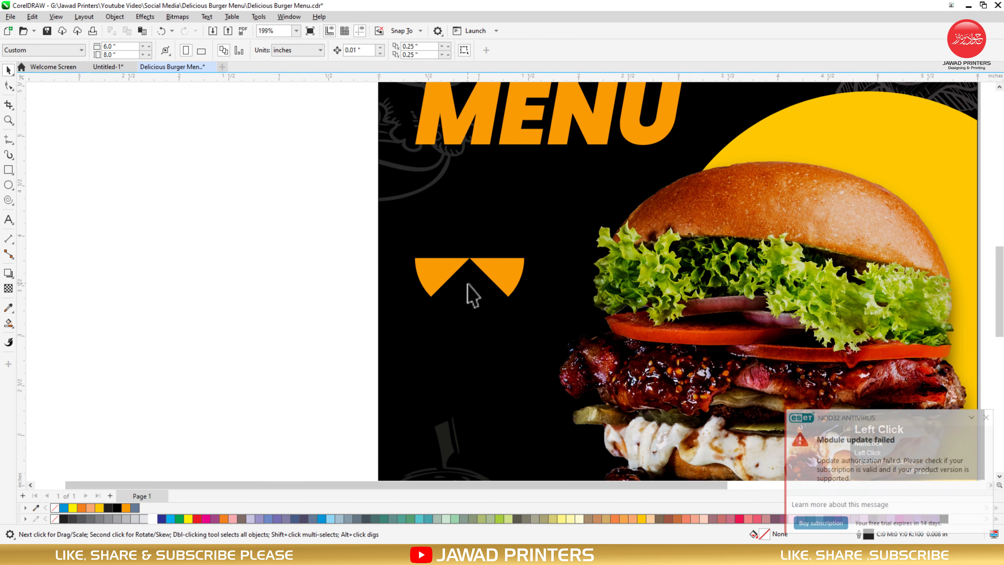
left_click(500, 273)
left_click(152, 519)
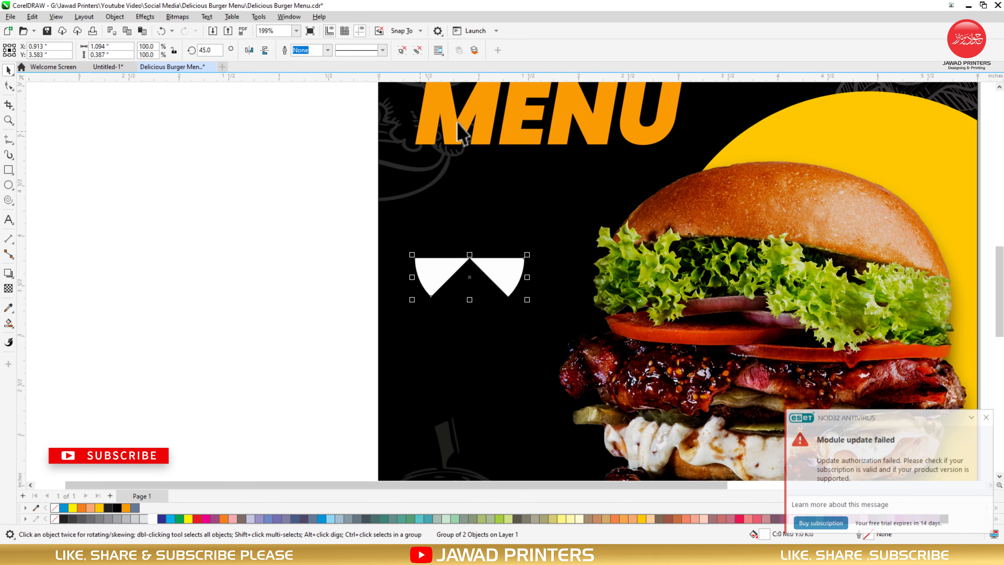
Add a copy of the MENU text directly below it, reworded as LIMITED OFFER and shrunk to about 2.57 by 0.25 in
left_click(462, 132, "ctrl")
right_click(453, 198)
left_click_drag(457, 166, 453, 197)
double_click(454, 197)
key("ctrl+a")
type("L")
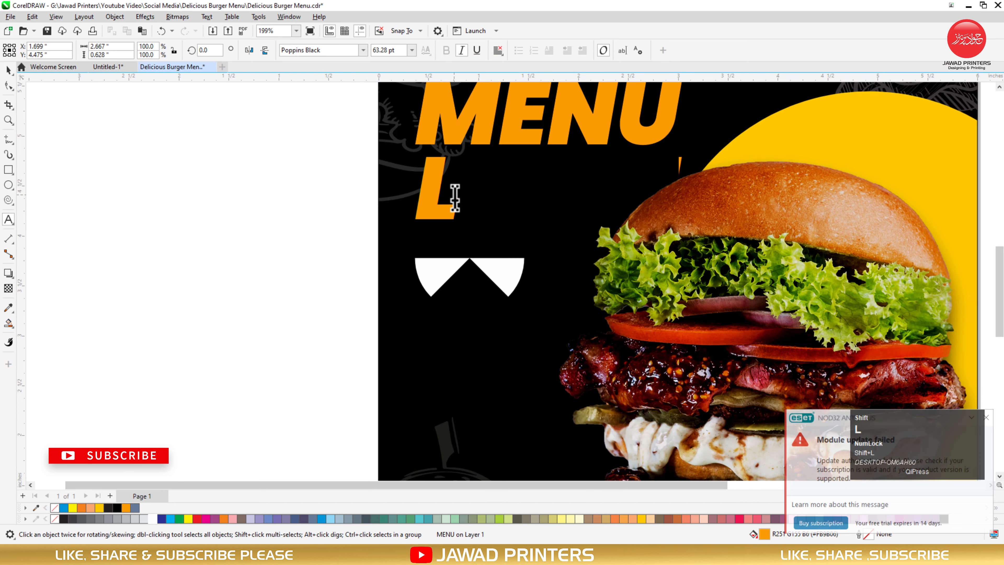
type("IMITE")
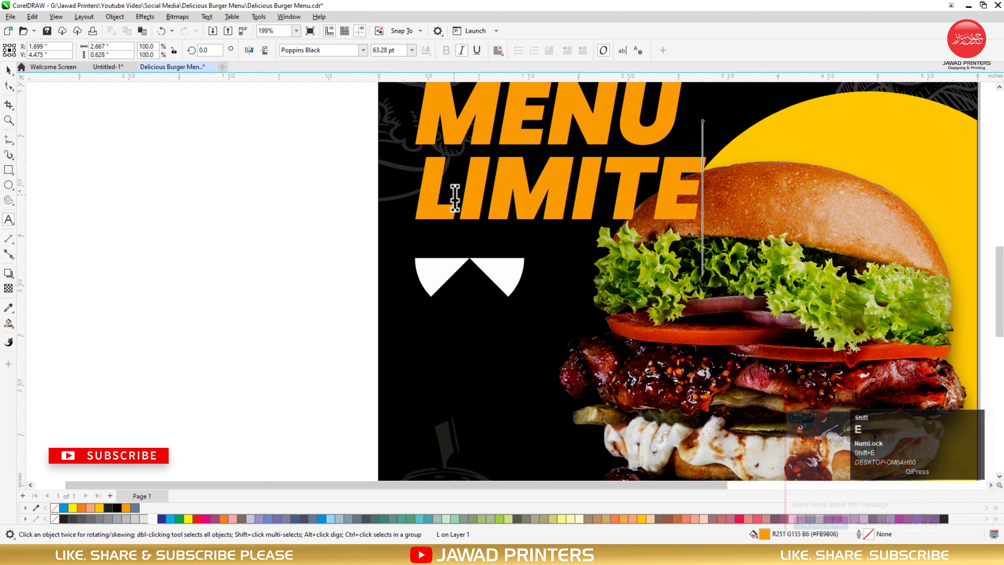
type("D OFF")
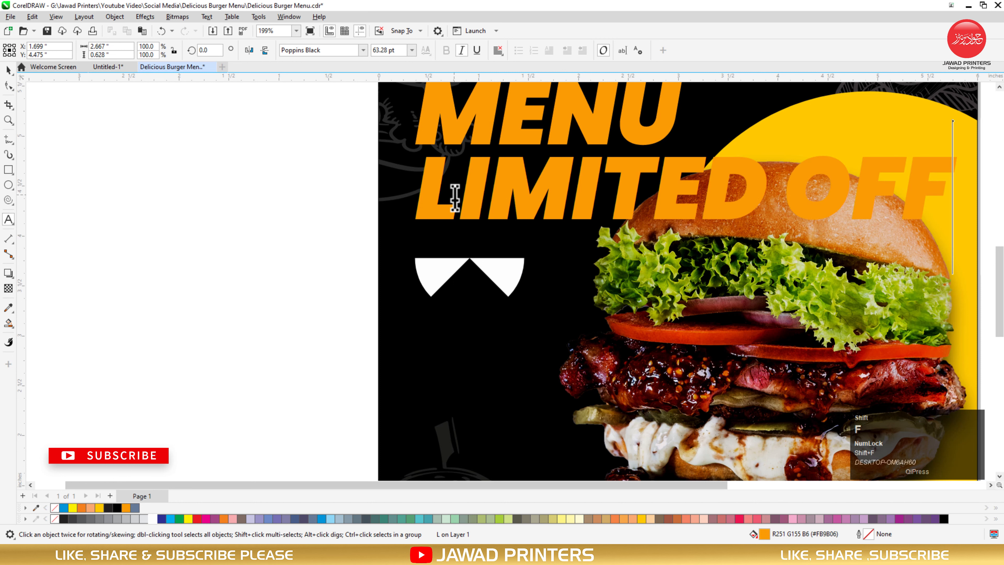
type("ER")
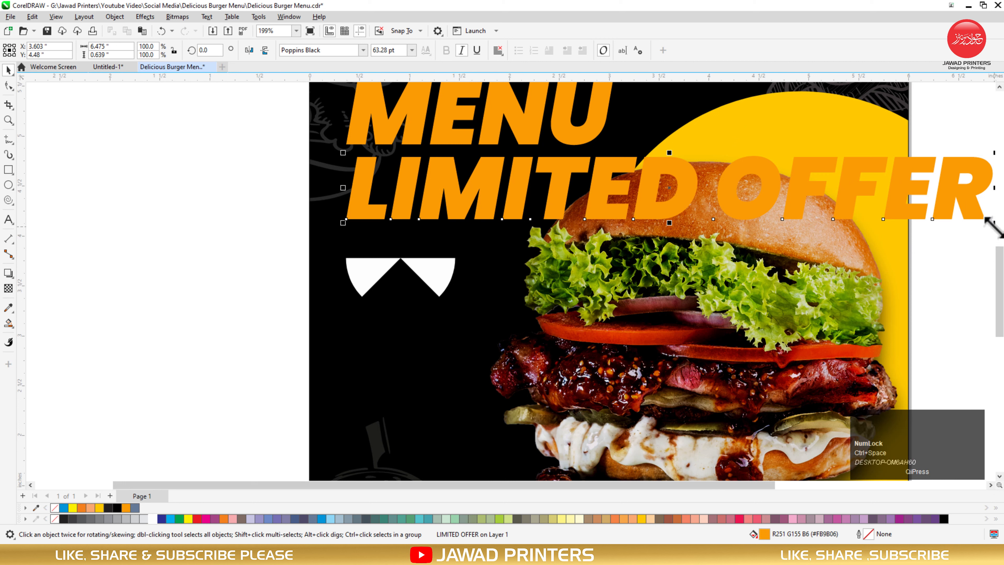
left_click_drag(993, 226, 606, 186)
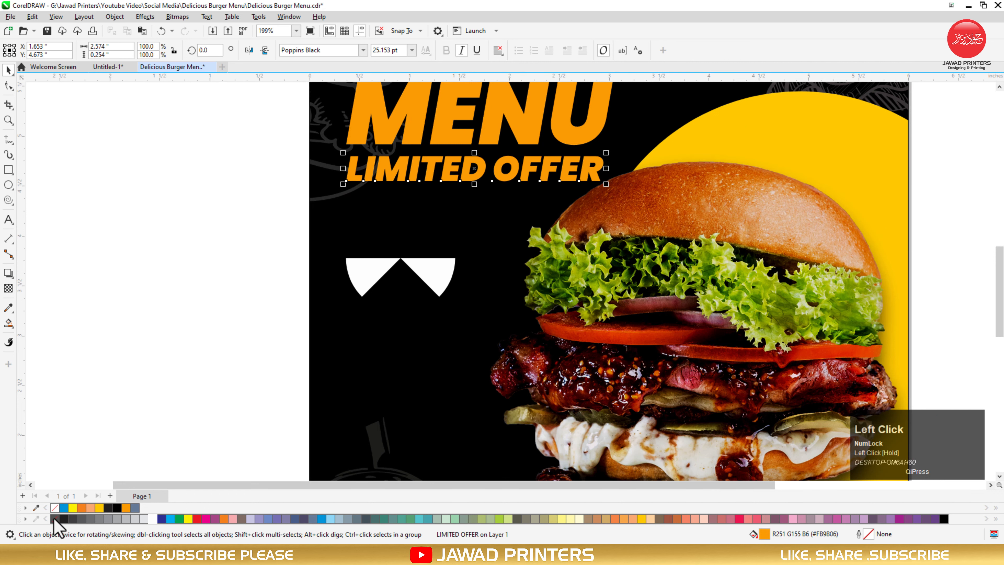
Fill the LIMITED OFFER text with white and select it together with MENU
left_click(152, 519)
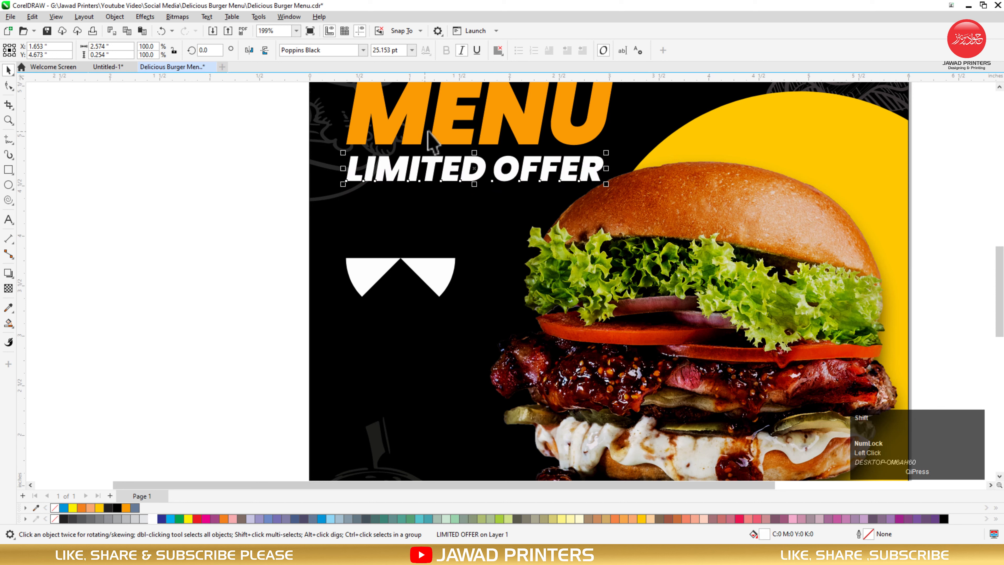
left_click(435, 136, "shift")
left_click(281, 167)
Shrink the burger photo to about 3.64 by 2.98 in and reposition it over the yellow circle
left_click(673, 221)
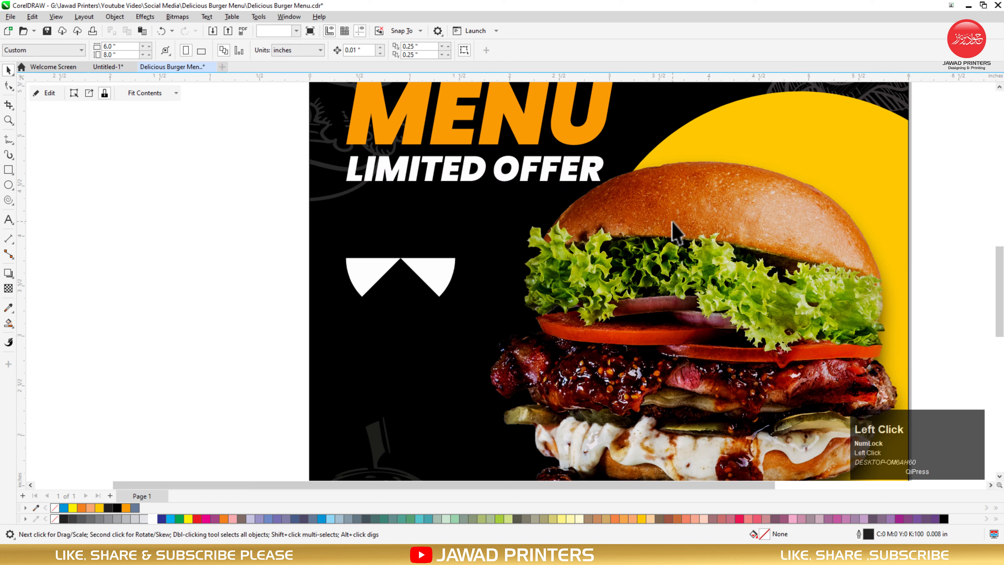
left_click(673, 221, "alt")
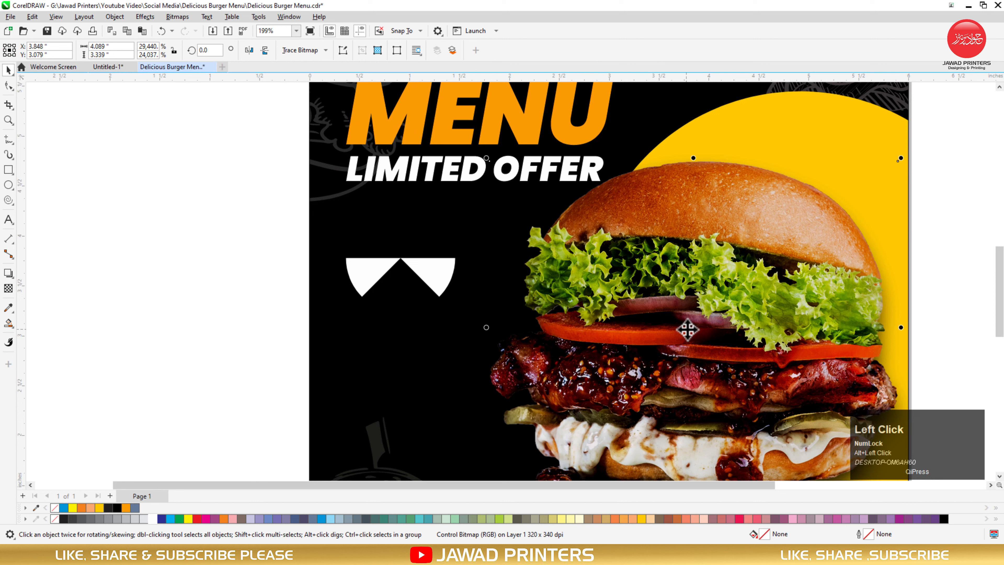
left_click_drag(687, 328, 703, 328)
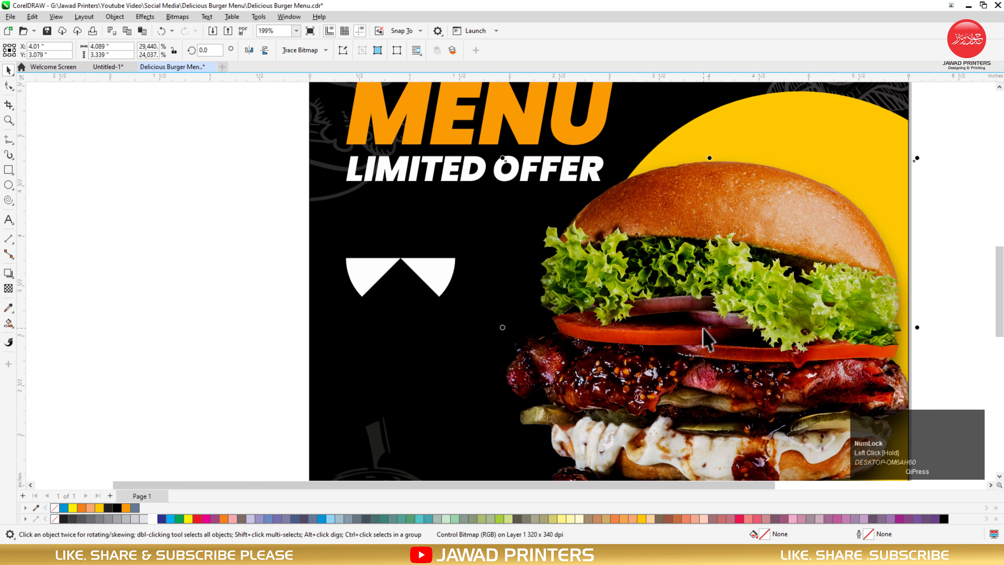
left_click_drag(503, 158, 547, 193)
left_click_drag(715, 299, 701, 274)
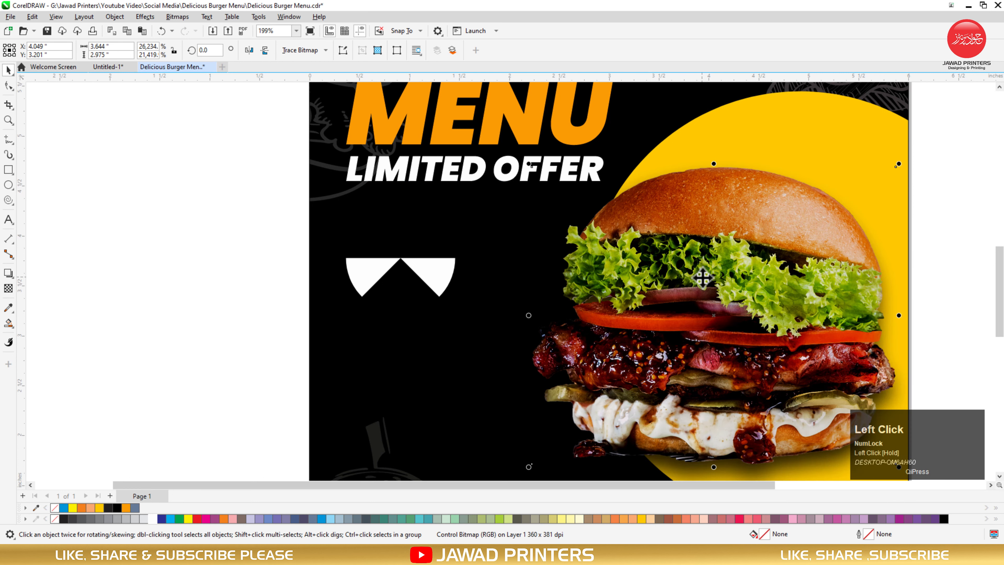
left_click(945, 134)
Shift the burger photo sideways towards the poster's right edge, to about X 4.28 in
key("F3")
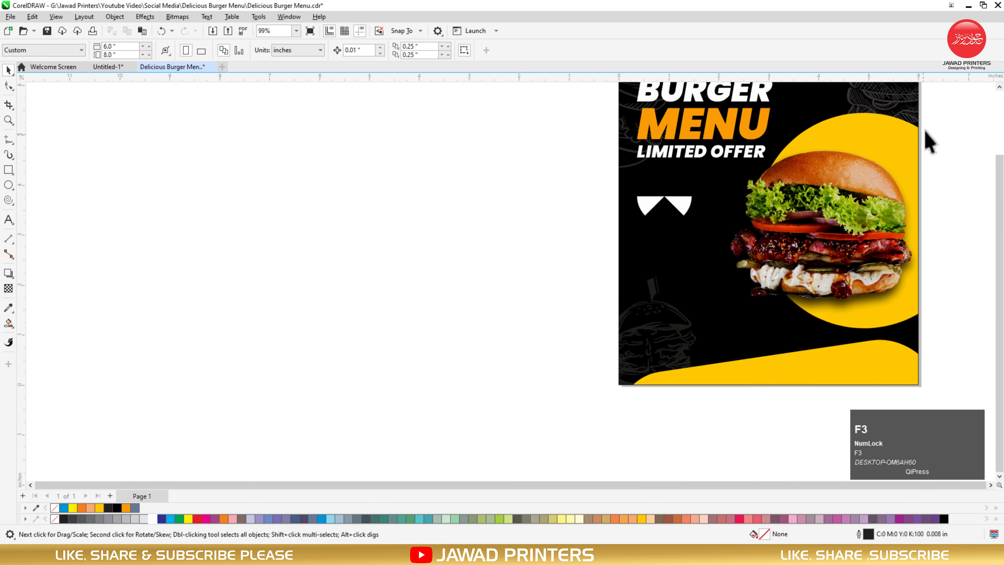
left_click_drag(936, 118, 632, 296)
left_click(728, 212)
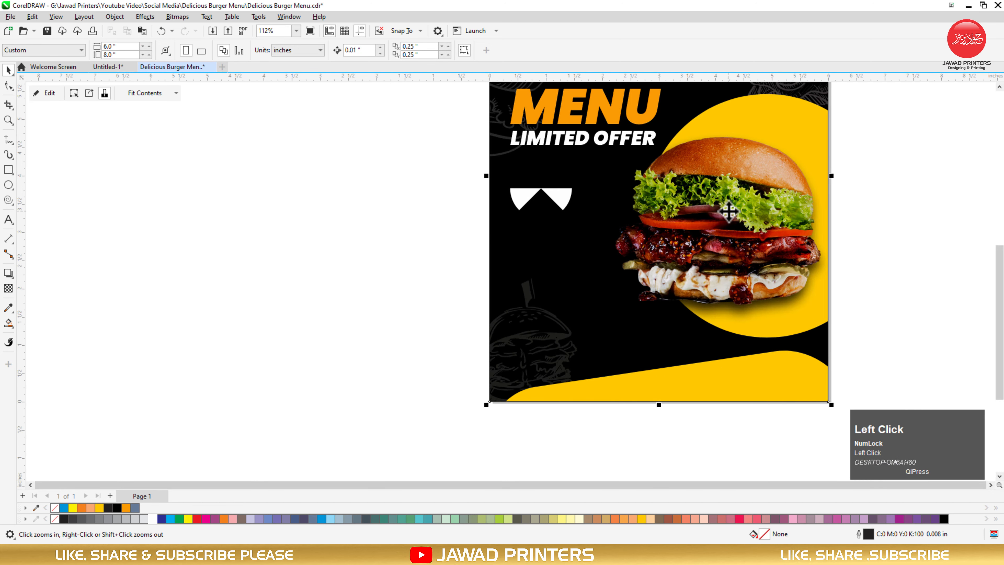
left_click(727, 212, "alt")
left_click_drag(727, 212, 741, 212)
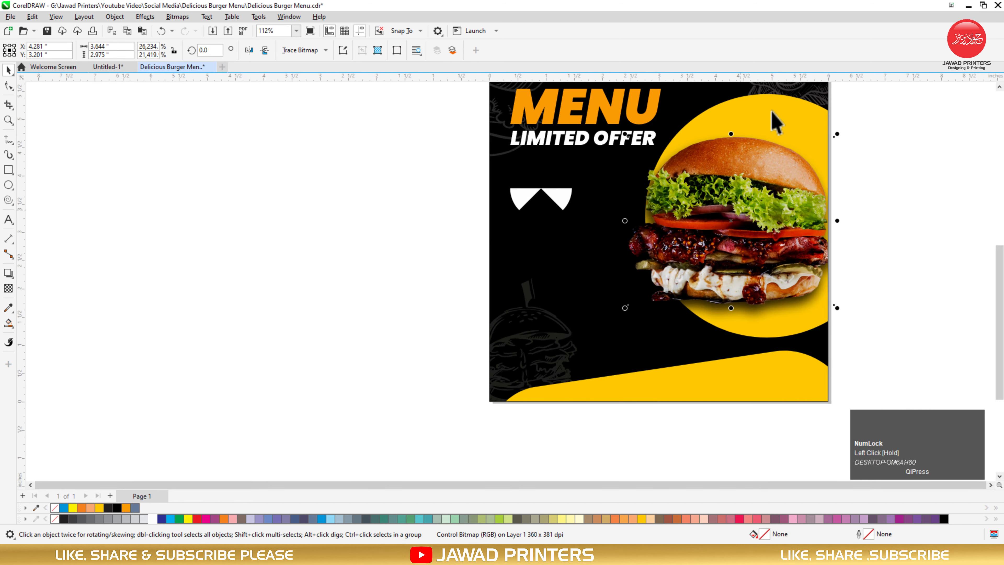
Flatten the yellow circle behind the burger to about 4.31 by 4.02 in and nudge it slightly upward
left_click(774, 114)
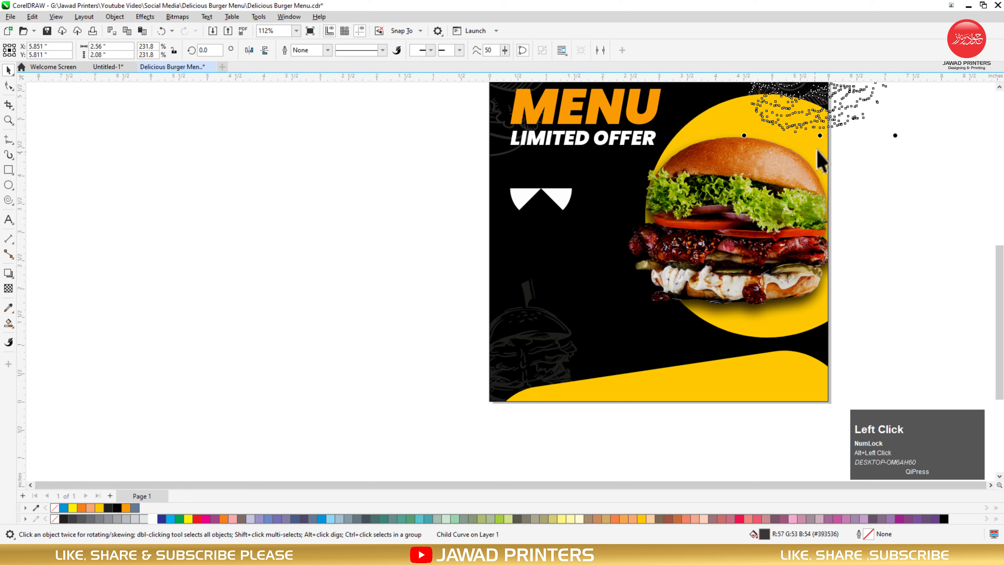
left_click(820, 159)
left_click(740, 106)
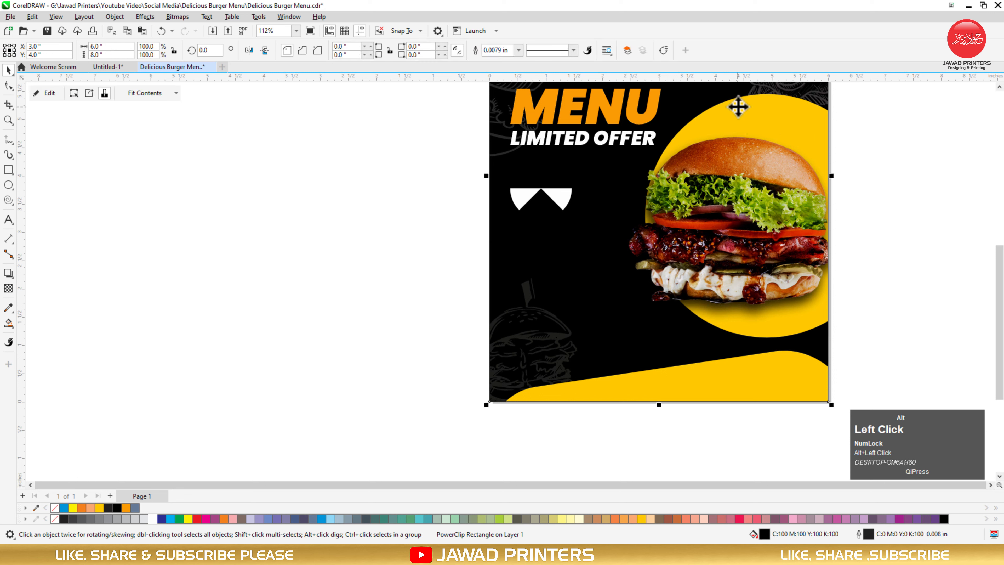
left_click_drag(769, 91, 777, 125)
key("ctrl+z")
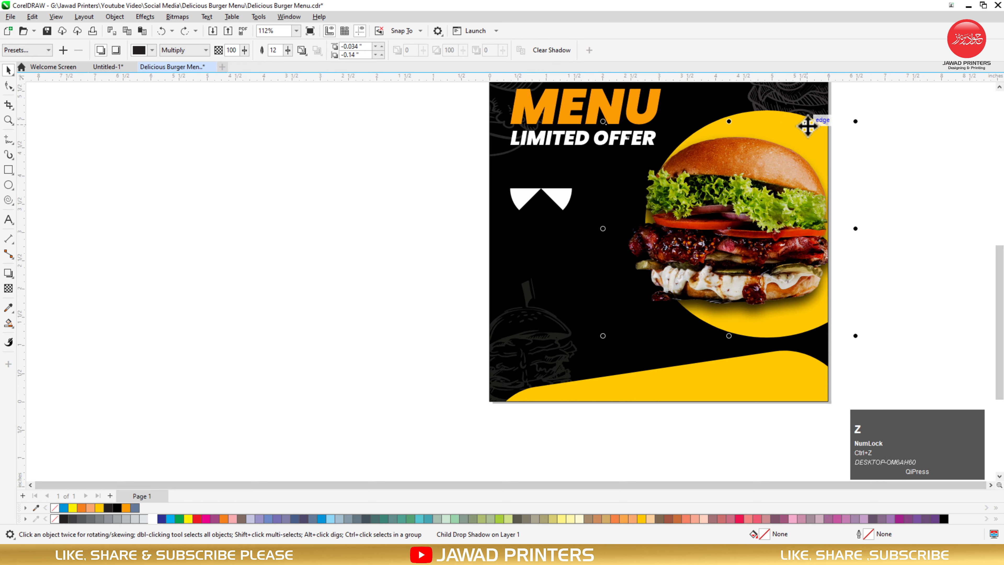
left_click(807, 125, "alt")
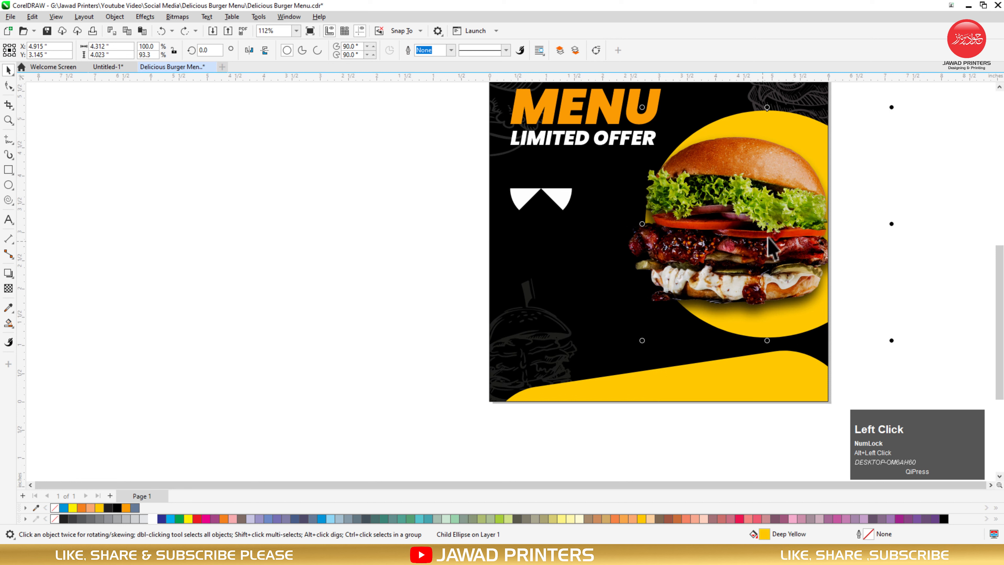
mouse_move(768, 224)
left_mouse_down()
mouse_move(756, 223)
mouse_move(768, 221)
left_mouse_up()
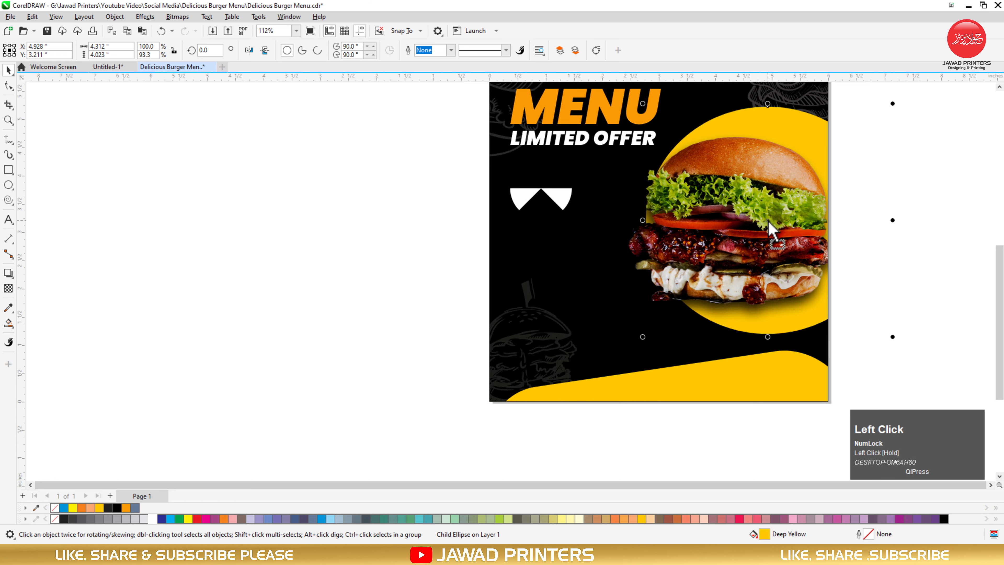
Nudge the burger photo slightly left so it sits within the poster's right edge
left_click(776, 187)
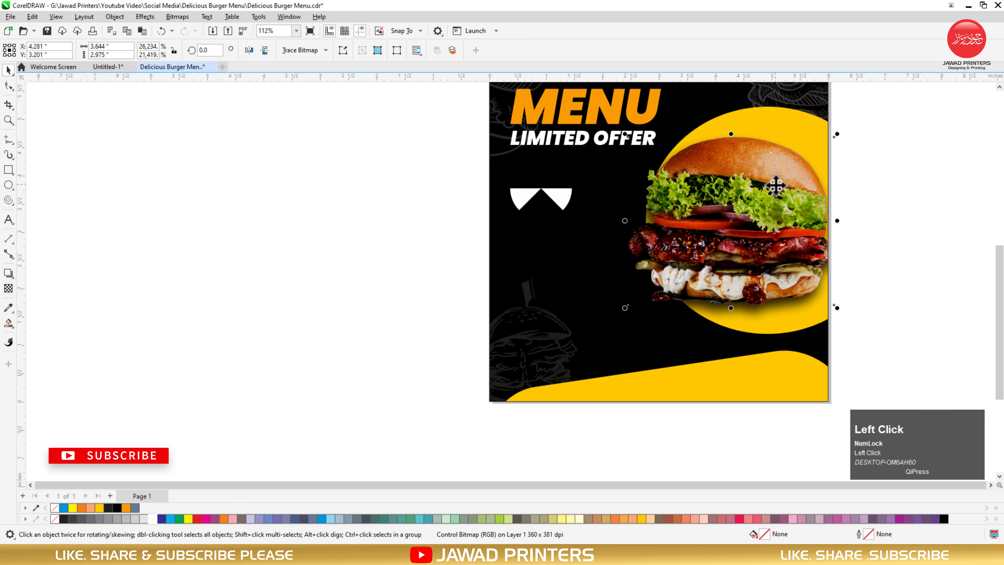
left_click_drag(776, 186, 767, 184)
left_click(854, 174)
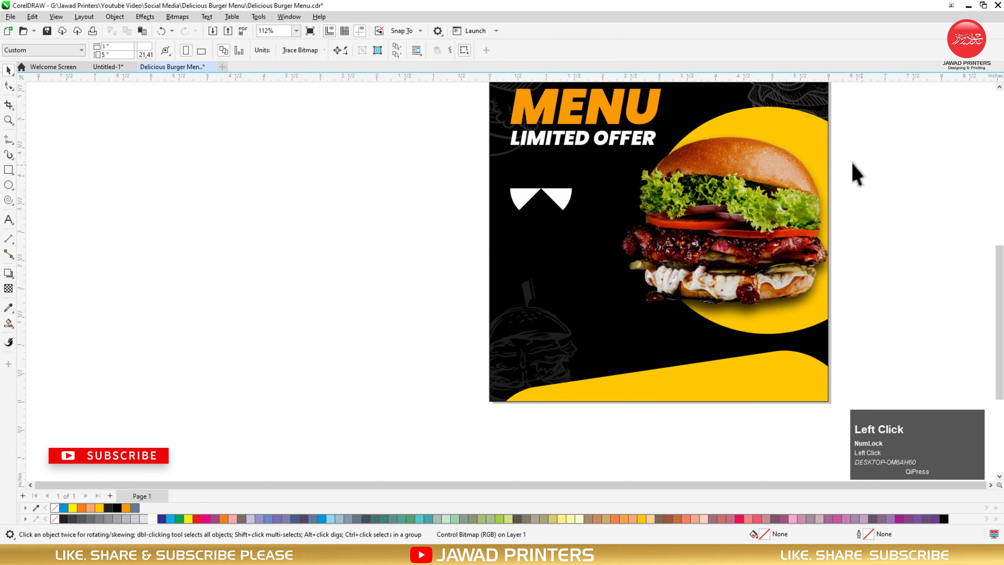
Shrink the white wedge group to about 0.94 by 0.33 in and move it slightly upward
key("F2")
left_click(466, 285)
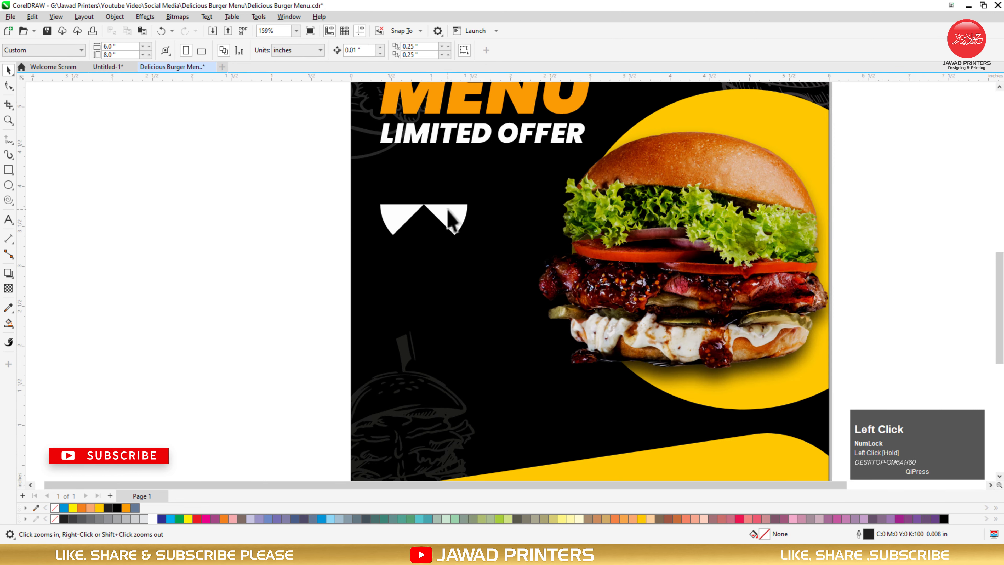
left_click(448, 215)
left_click_drag(470, 238, 452, 211)
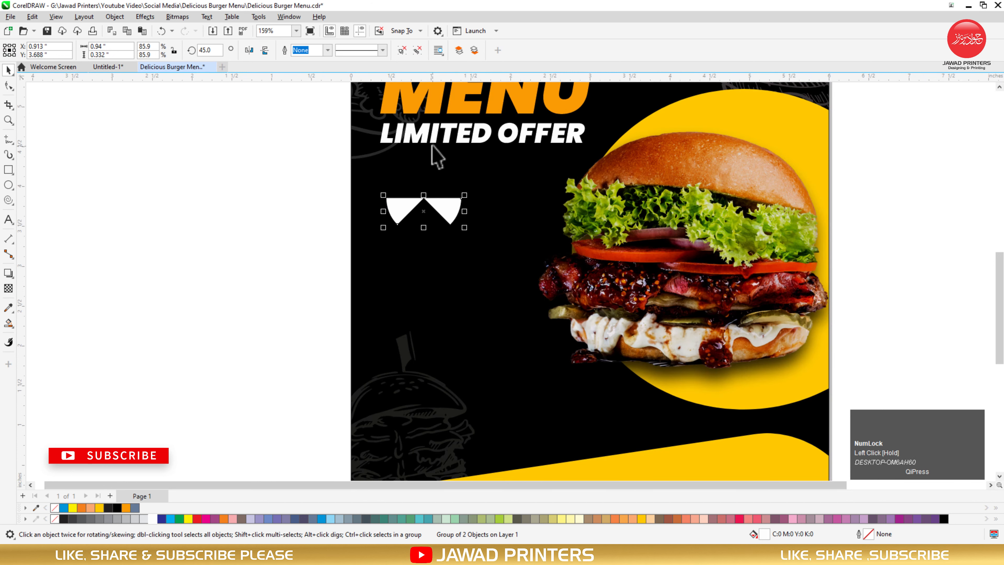
Place a copy of the LIMITED OFFER text below the wedge group and reword it as UP TO
left_click_drag(439, 138, 426, 253)
right_click(426, 253)
double_click(422, 242)
key("ctrl+a")
type("U")
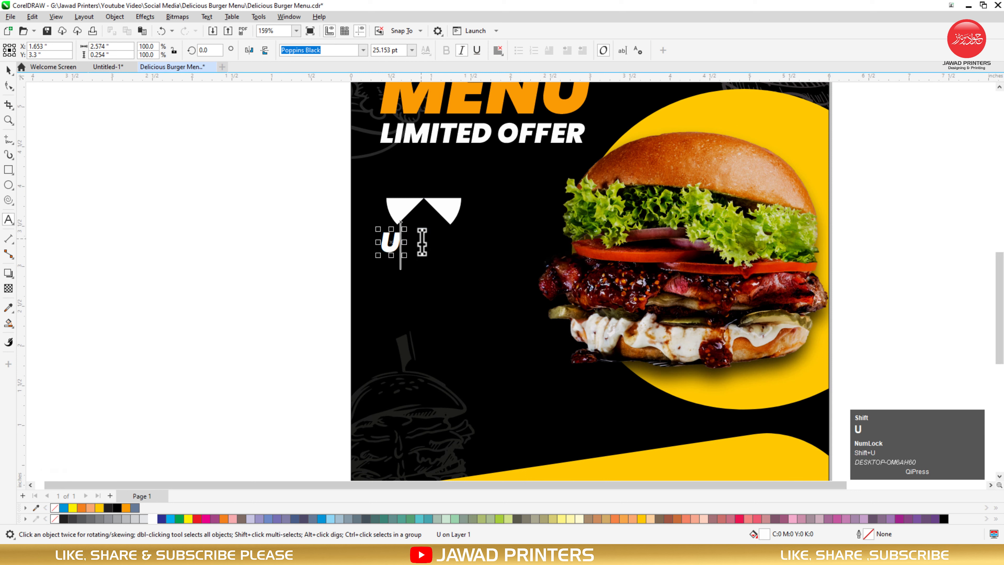
type("P TO")
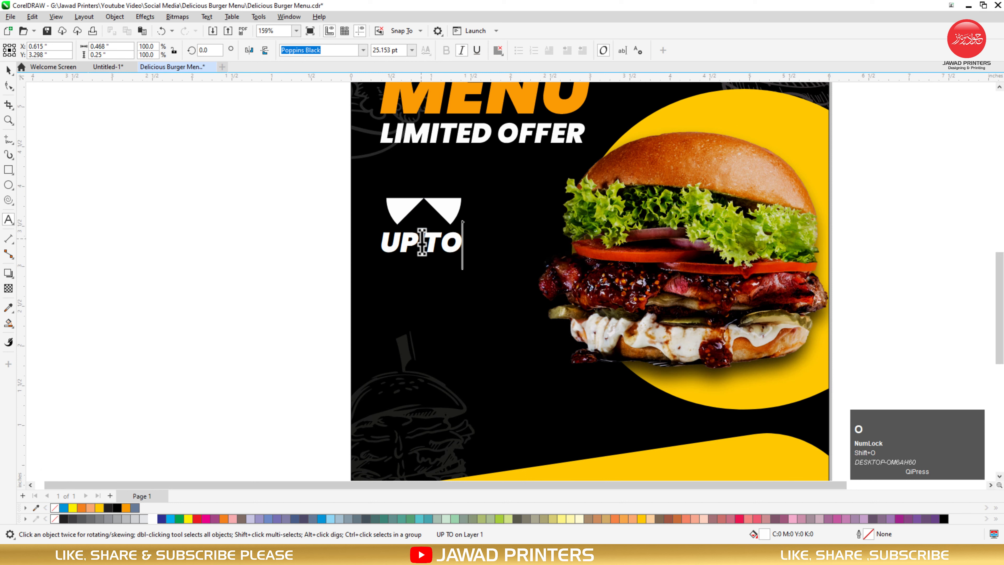
Set the UP TO text to the Lato font in bold italic
left_click(358, 50)
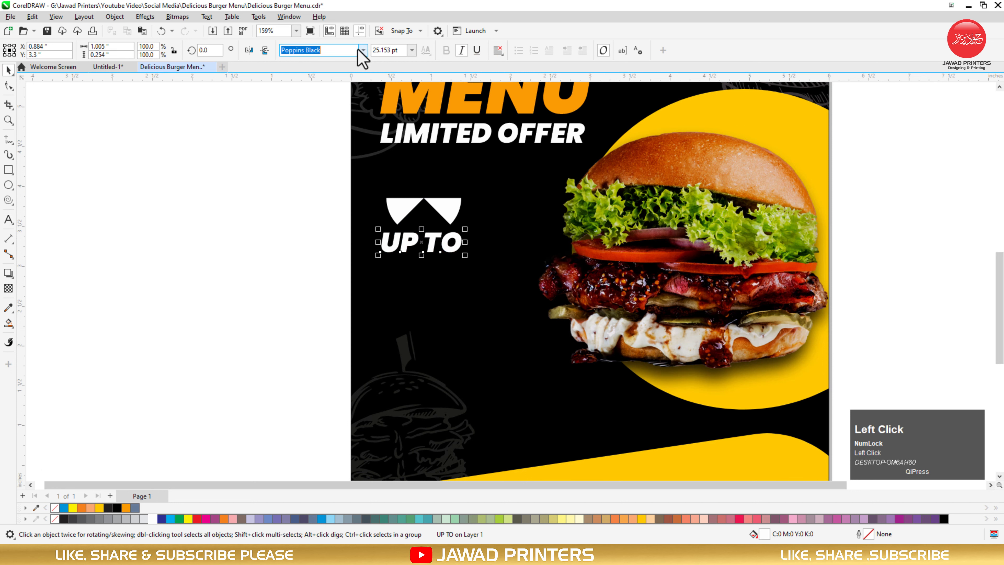
type("Lato")
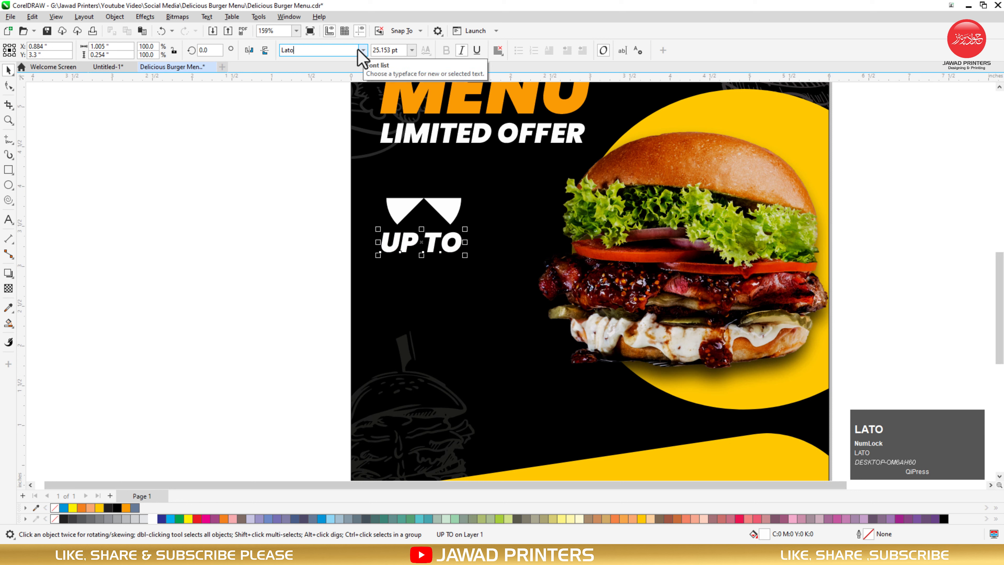
key("Return")
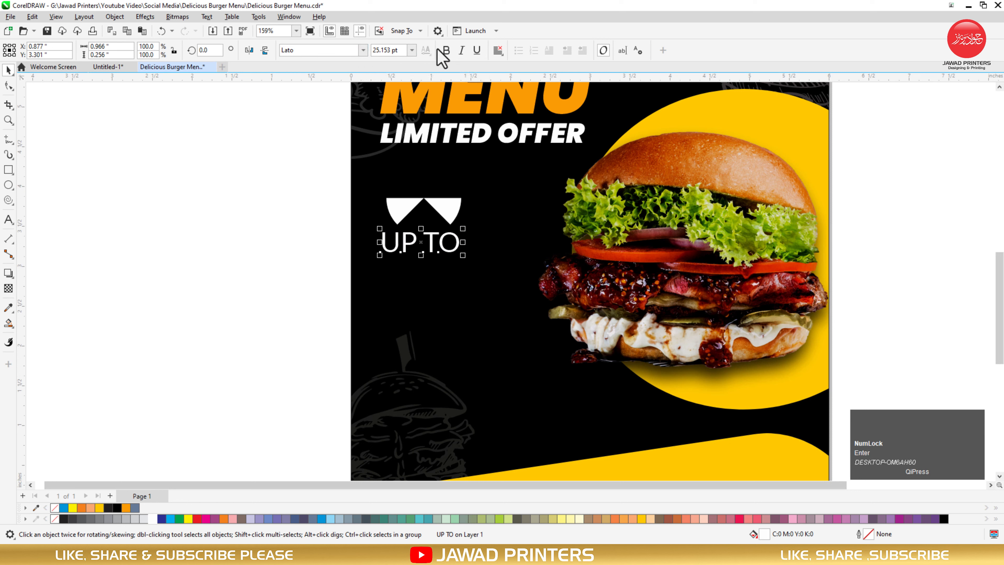
left_click(445, 50)
left_click(461, 50)
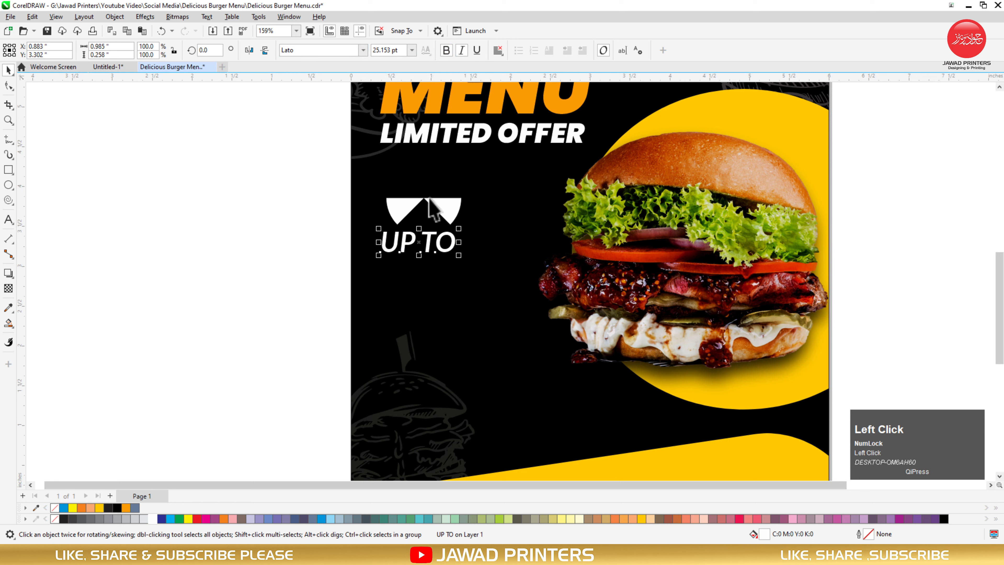
Align the UP TO text with the left edge of the wedge group and fill it with the headline orange
left_click(446, 210, "shift")
key("l")
left_click(314, 255)
left_click(350, 276)
left_click(408, 247)
left_click(126, 508)
left_click(202, 287)
Add a copy of UP TO directly below it, reworded as 50% and enlarged to about 35 pt
left_click_drag(438, 236, 438, 261)
right_click(438, 261)
double_click(437, 263)
key("ctrl+a")
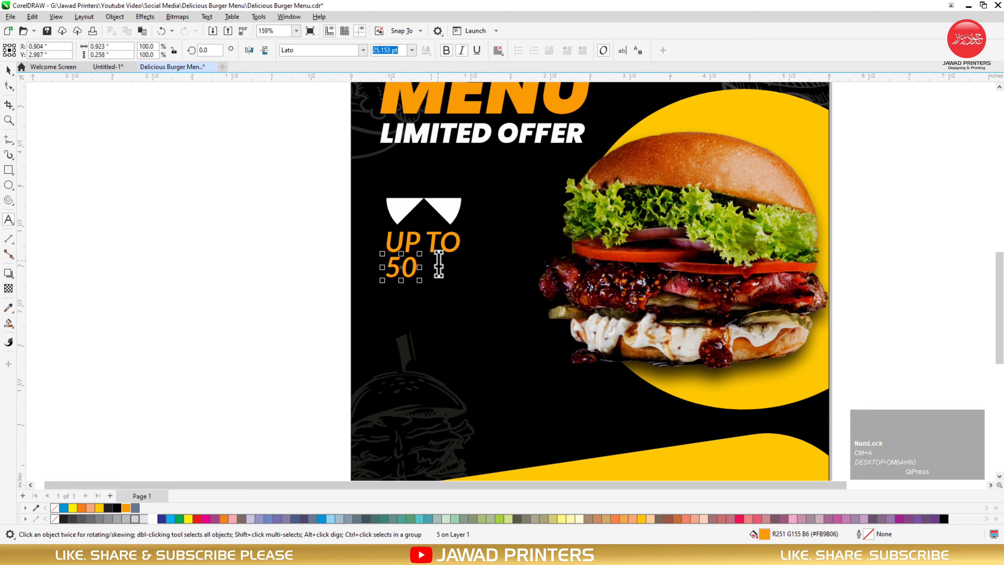
type("%")
key("ctrl+space")
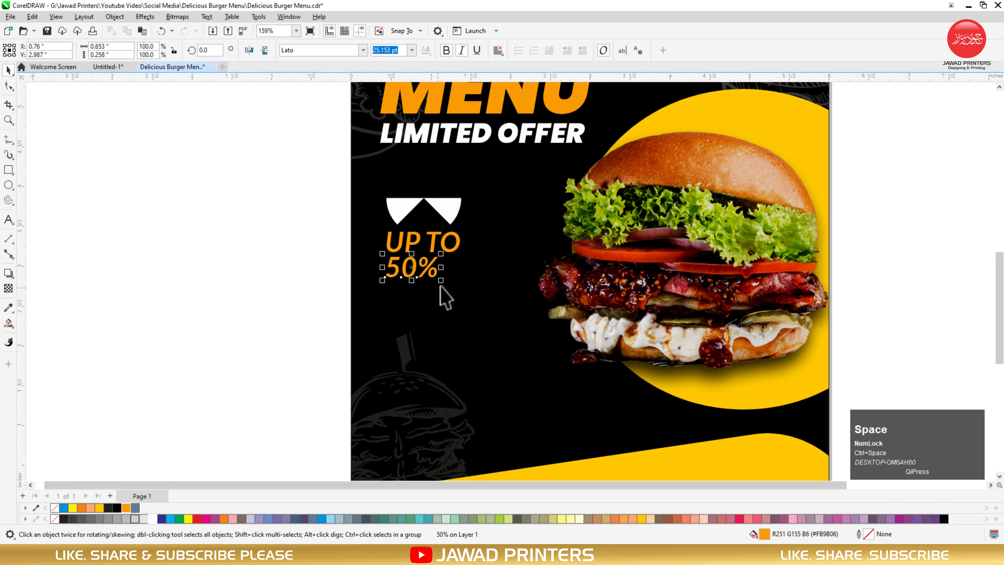
left_click_drag(441, 280, 463, 317)
Add a copy of the 50% text directly below it and reword it as OFF
left_click_drag(424, 269, 429, 304)
right_click(428, 304)
double_click(426, 300)
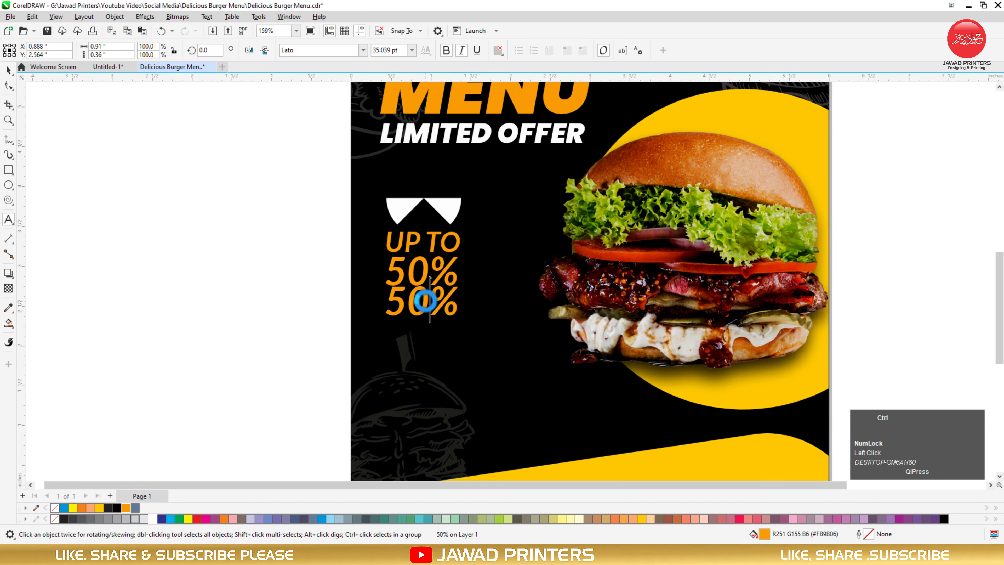
key("ctrl+a")
type("O")
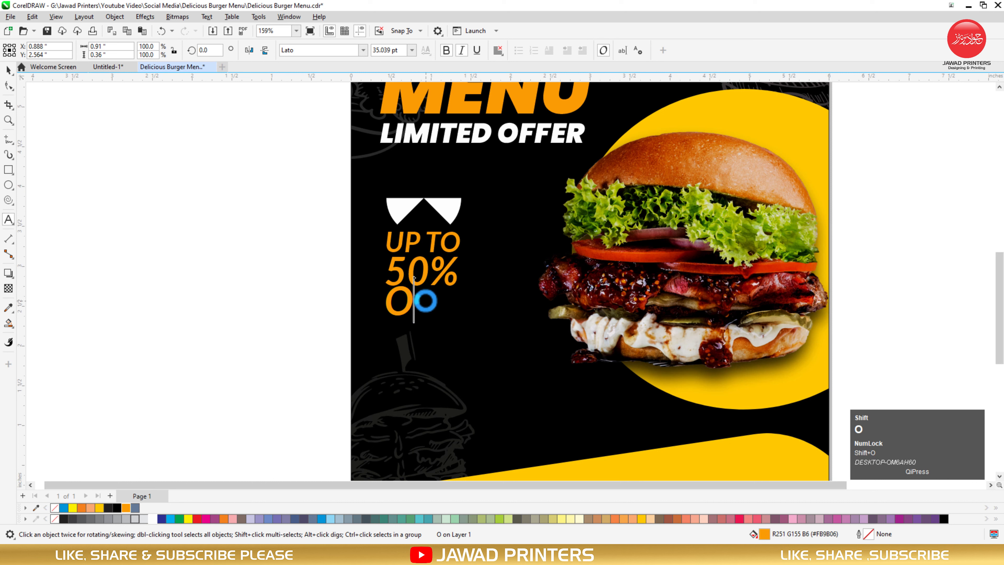
key("ctrl+space")
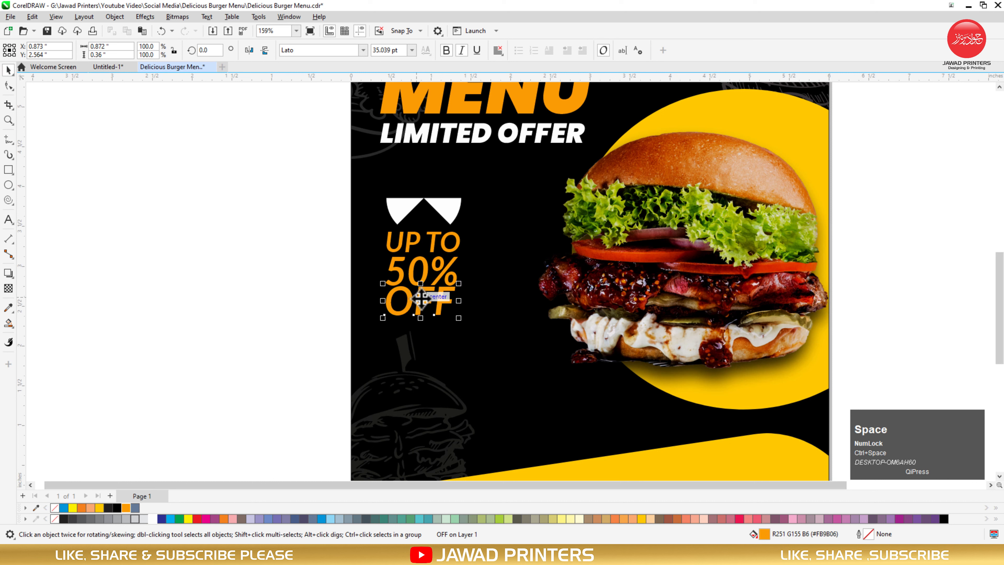
Shrink the OFF text to about 31.6 pt and fill both 50% and OFF with white
left_click_drag(421, 300, 455, 326)
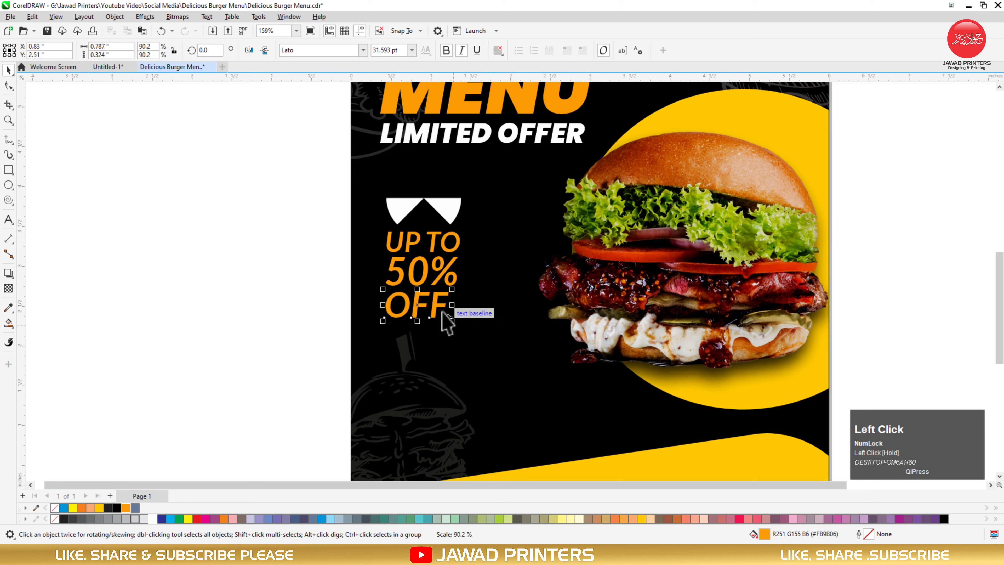
left_click(441, 277, "shift")
key("Escape")
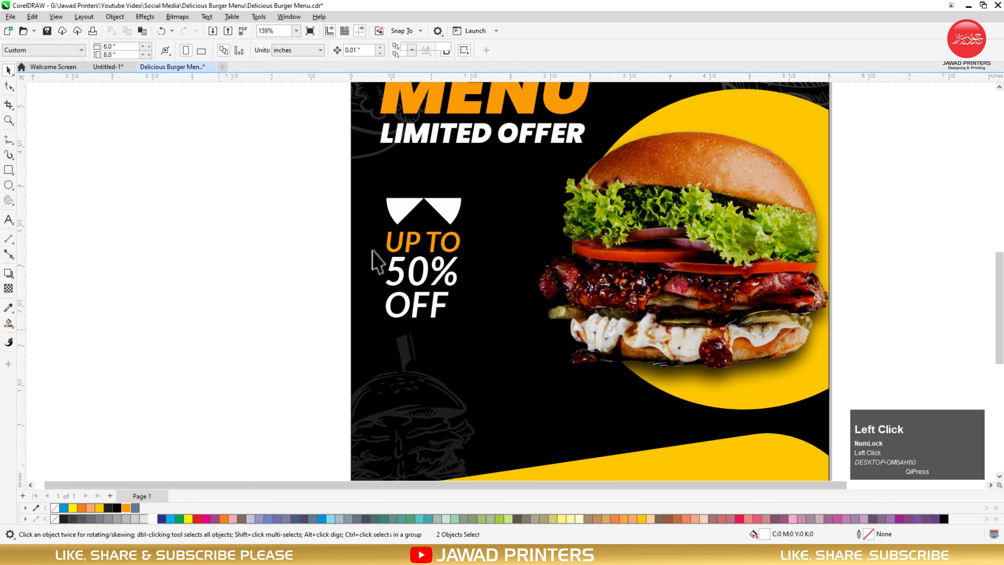
Place a copy of the OFF text straight below it, over the faint burger sketch
key("F3")
left_click_drag(415, 275, 677, 399)
left_click_drag(279, 234, 280, 332)
right_click(280, 332)
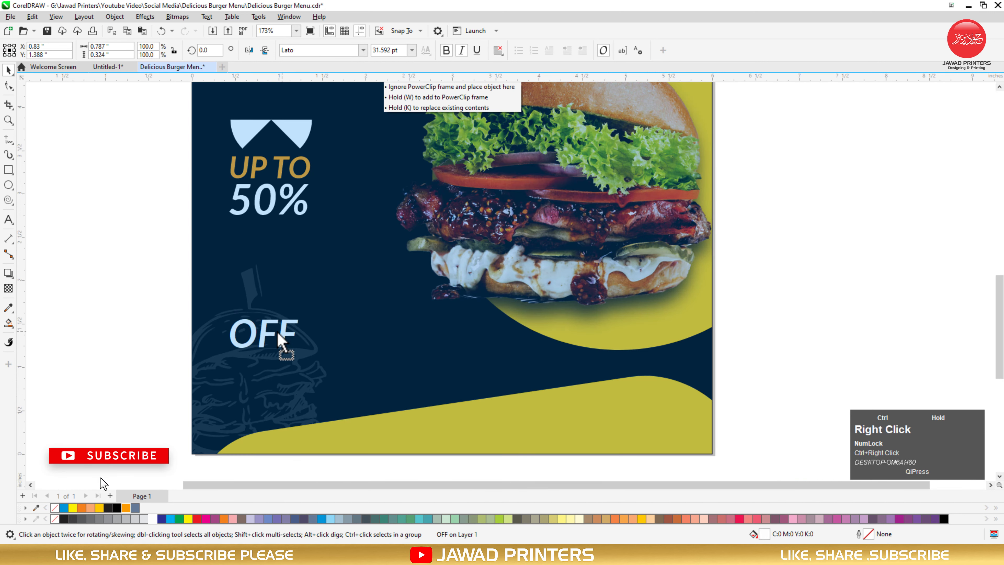
left_click(8, 106)
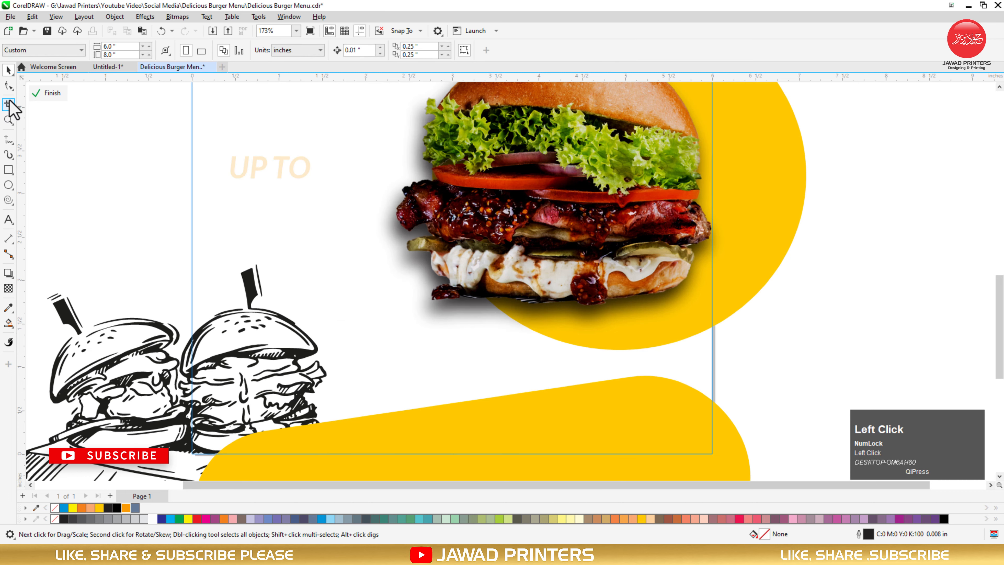
left_click(50, 96)
Reword the lower OFF copy as the contact phone number
double_click(266, 334)
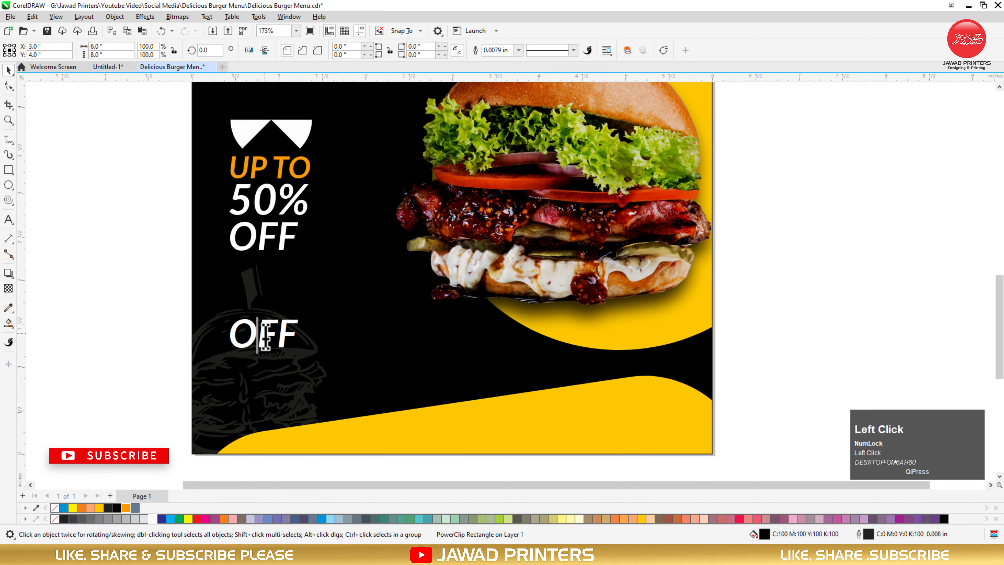
key("ctrl+a")
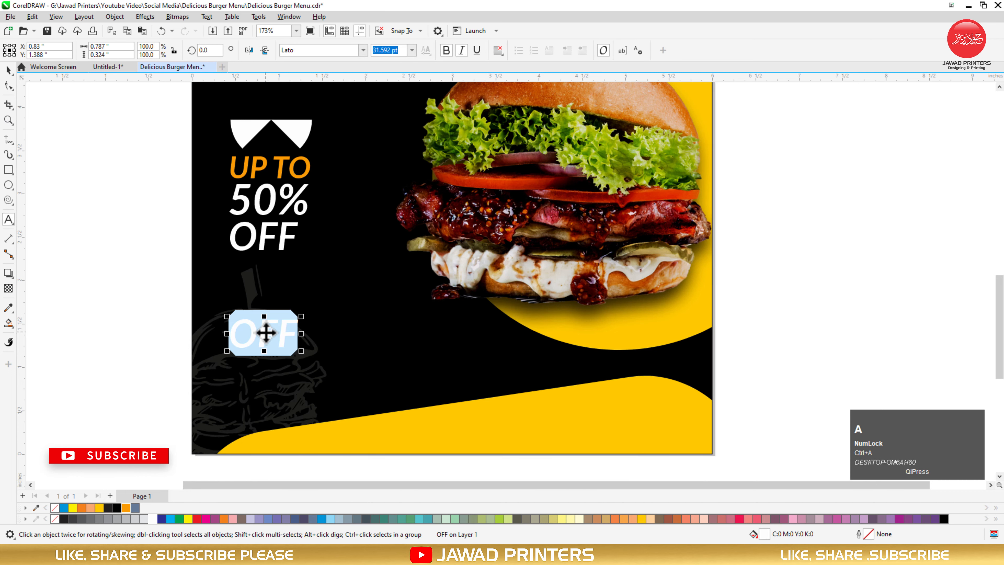
type("+")
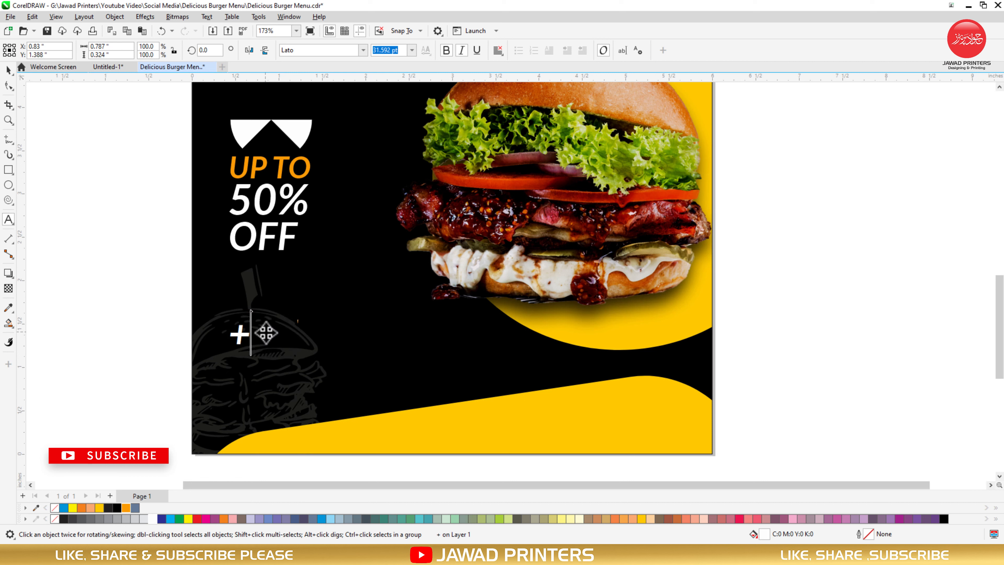
type("123 5454 1545 2")
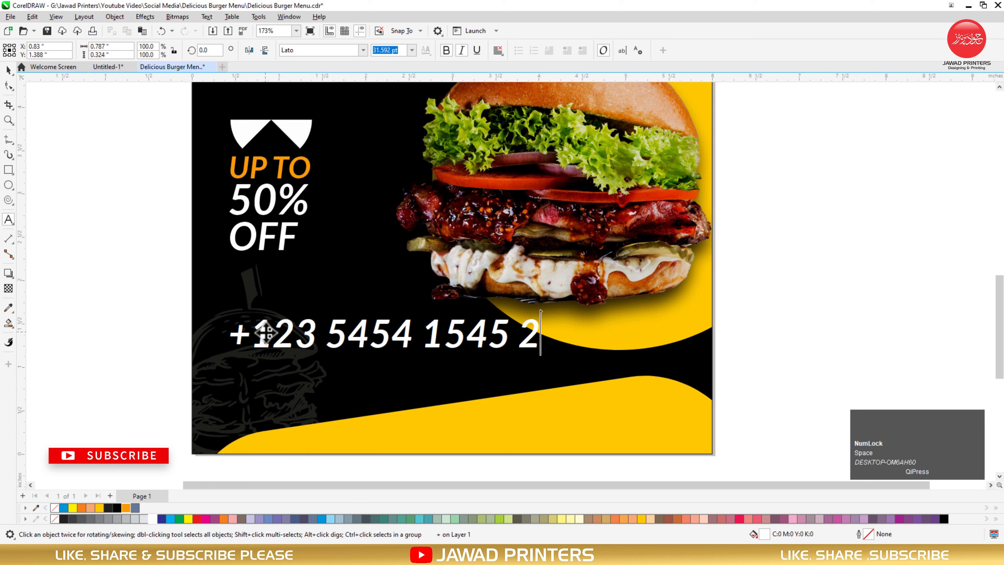
key("ctrl+space")
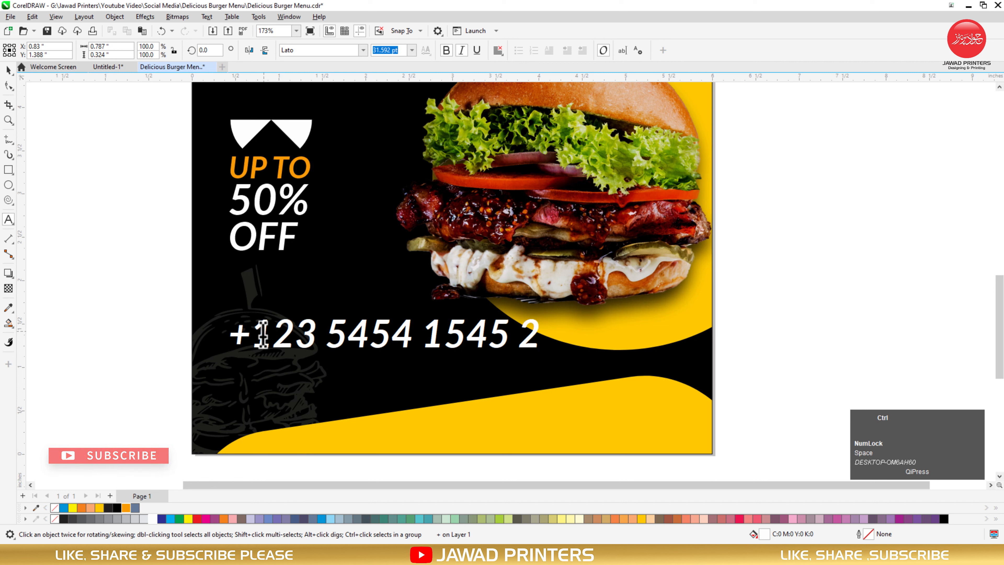
Align the phone number's left edge with the OFF text and size it to about 24.7 pt
left_click_drag(543, 318, 477, 332)
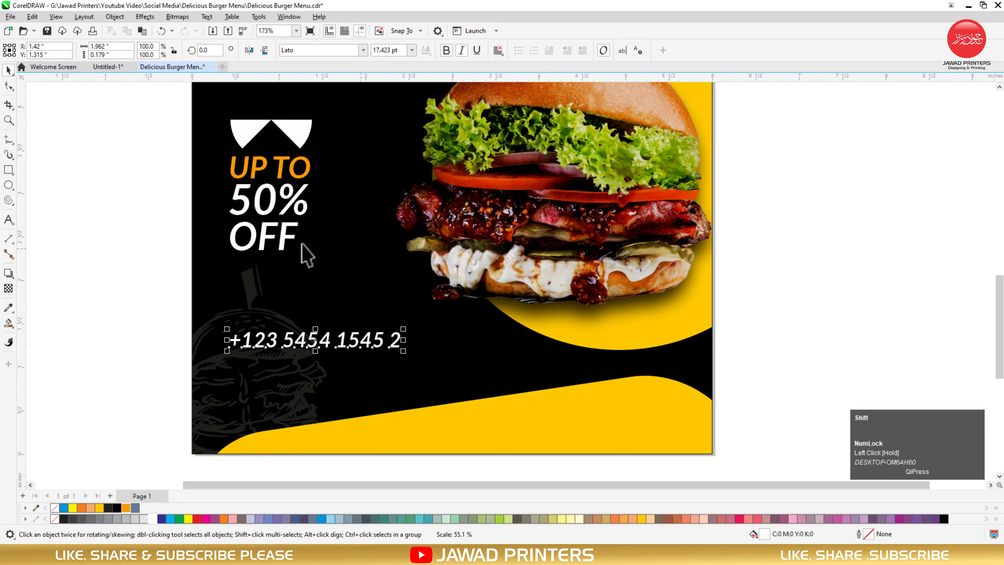
left_click(128, 290)
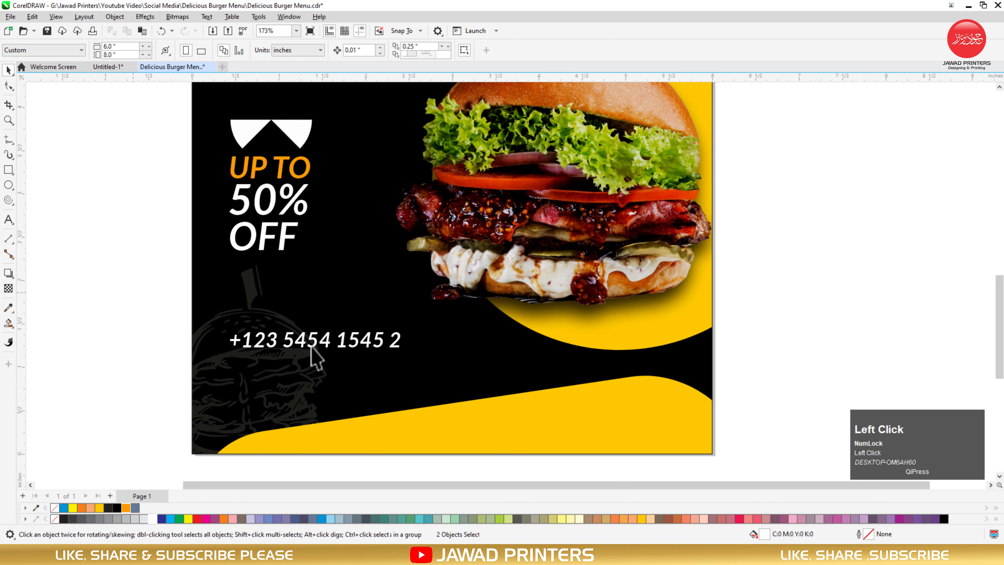
left_click(355, 344)
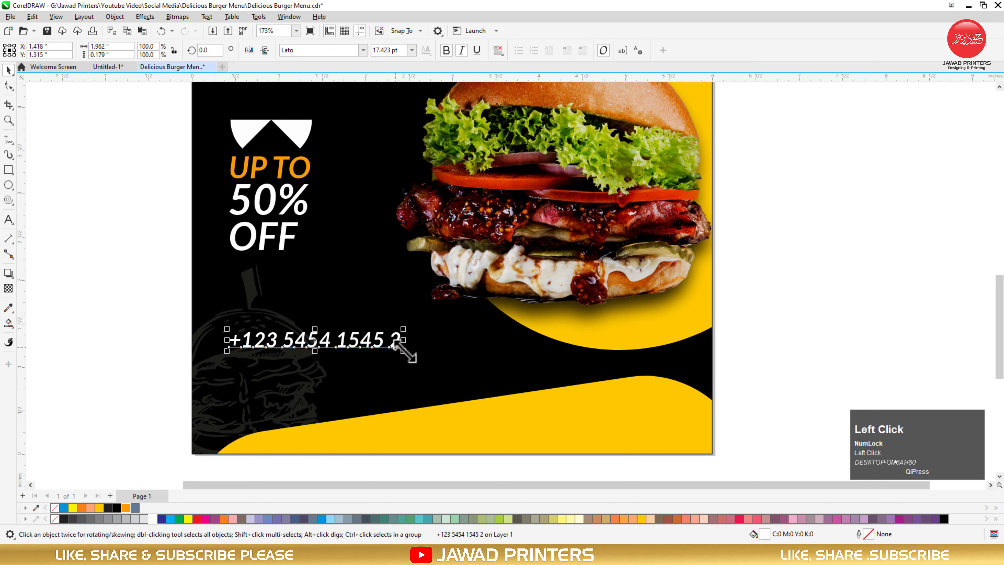
left_click_drag(404, 350, 471, 392)
left_click_drag(459, 341, 443, 385)
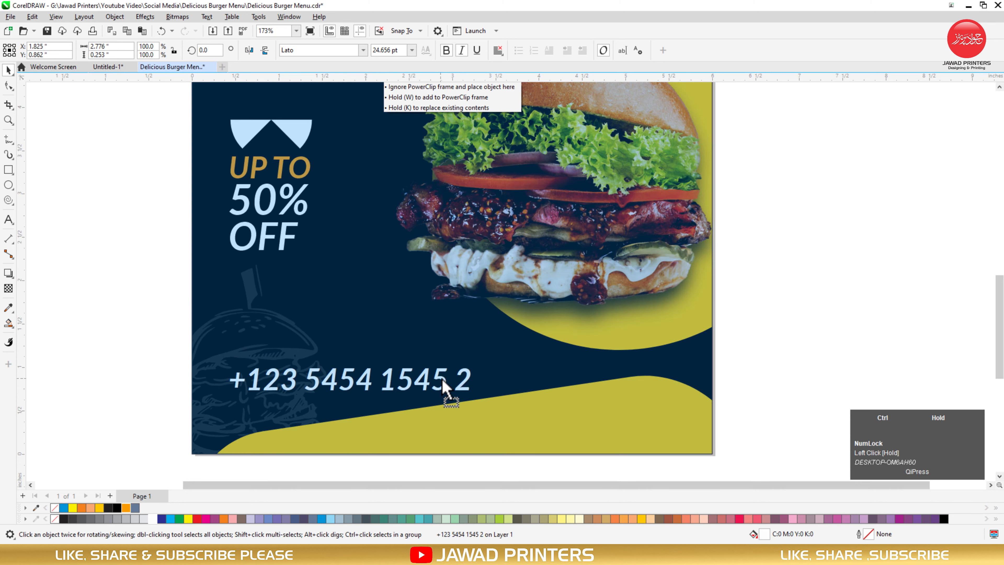
right_click(443, 386)
double_click(414, 378)
key("ctrl+a")
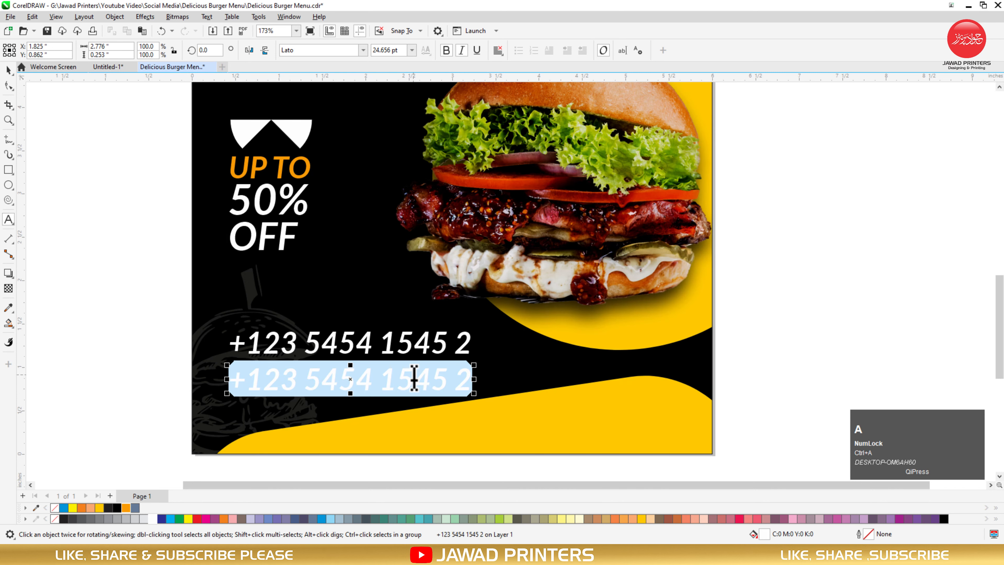
type("www.")
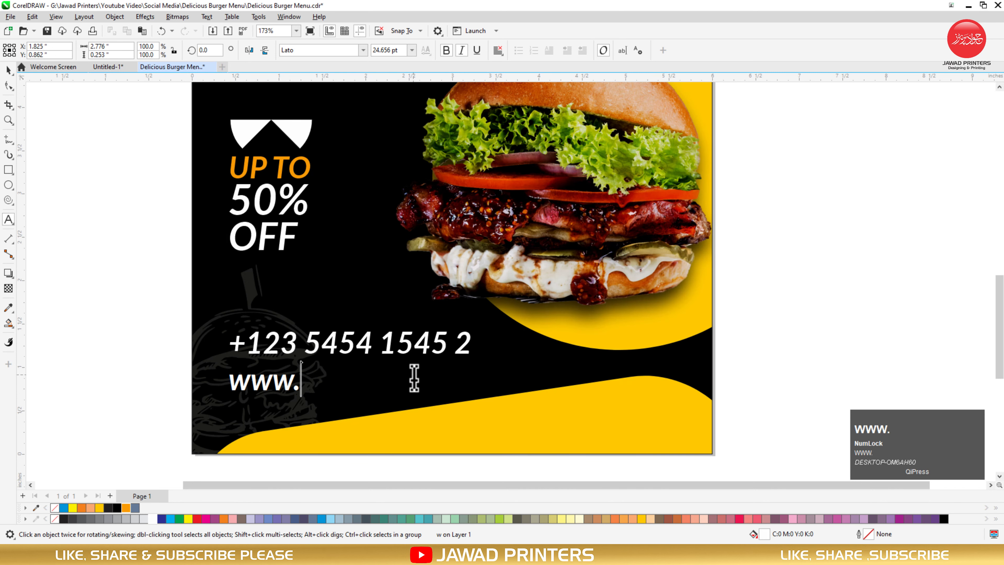
type("yourwebs")
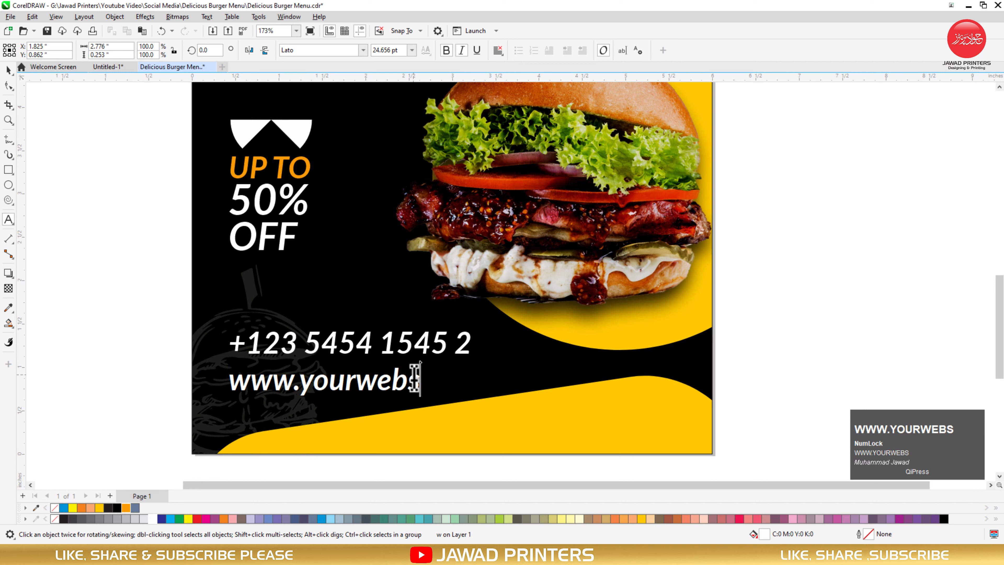
type("ite.com")
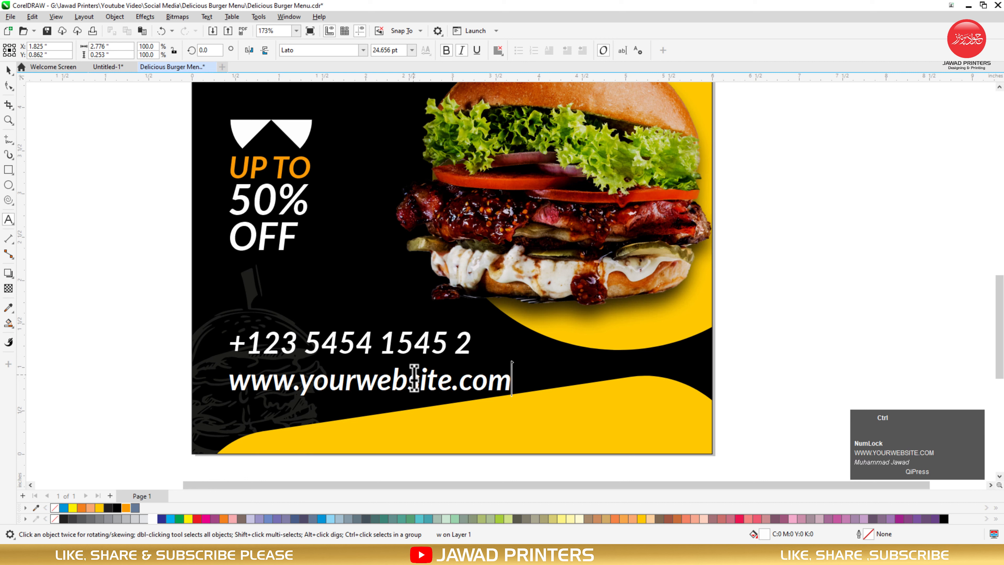
key("ctrl+space")
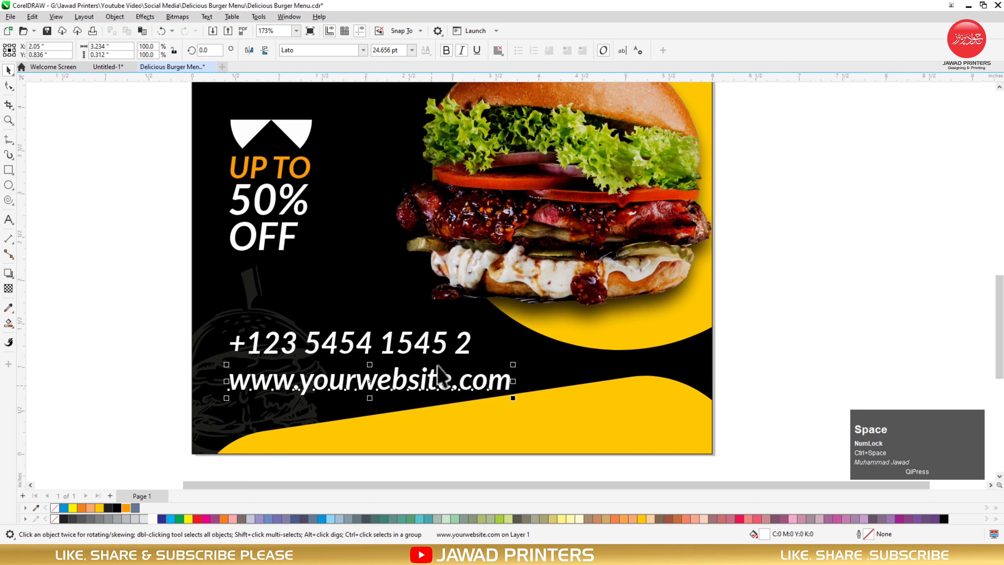
Close the gap between the phone number and website, and left-align them as a group with the OFF text
left_click_drag(442, 344, 408, 398)
left_click(403, 377, "shift")
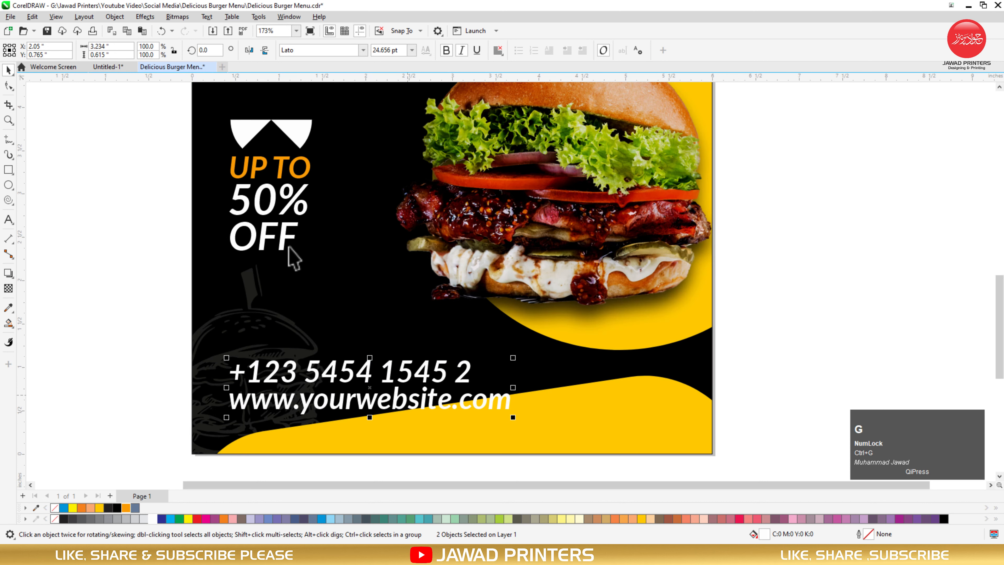
left_click(268, 238, "shift")
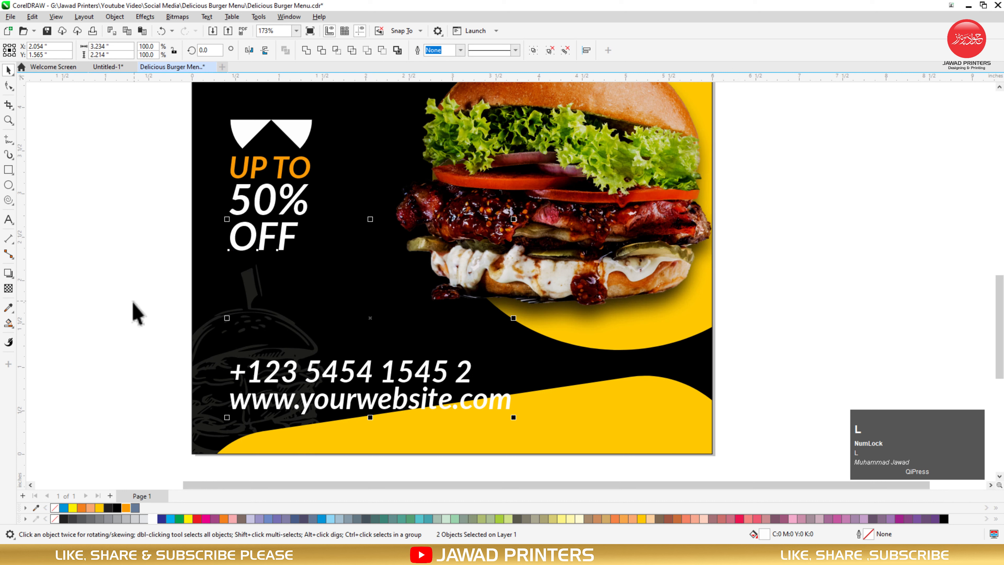
left_click(74, 288)
Draw a rectangle about 1.71 by 0.53 inches beside the contact text, at the poster's lower right
left_click(3, 169)
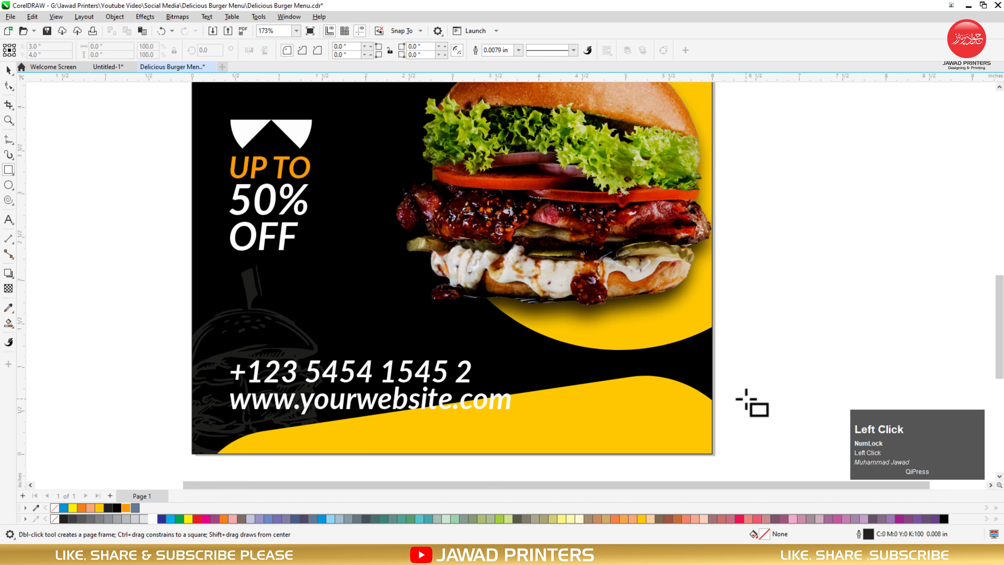
left_click_drag(691, 365, 448, 390)
key("space")
Shrink the contact text group to about 2.93 inches wide and bottom-align it with the rectangle, slightly lower on the poster
left_click(509, 406)
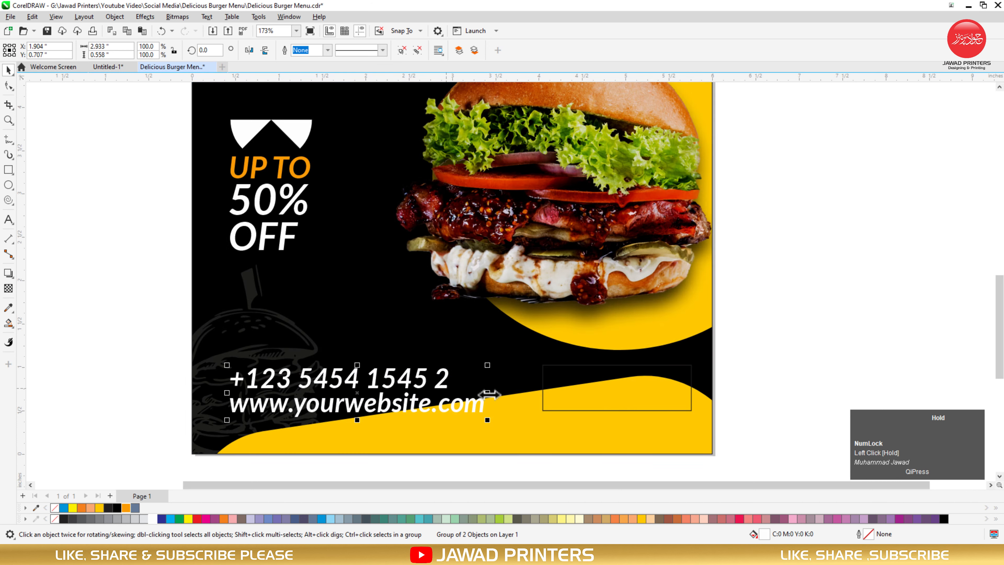
left_click(568, 392, "shift")
key("b")
left_click_drag(566, 381, 566, 393)
left_click(731, 381)
Fill the rectangle with white, round its corners fully to about 0.262 inches and remove its outline
left_click(569, 389)
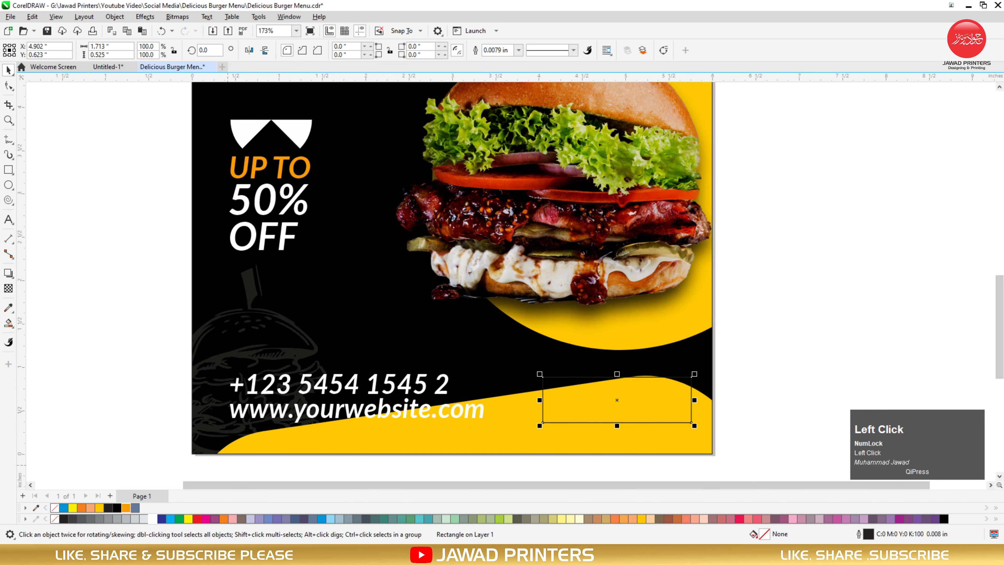
left_click(153, 519)
left_click(8, 85)
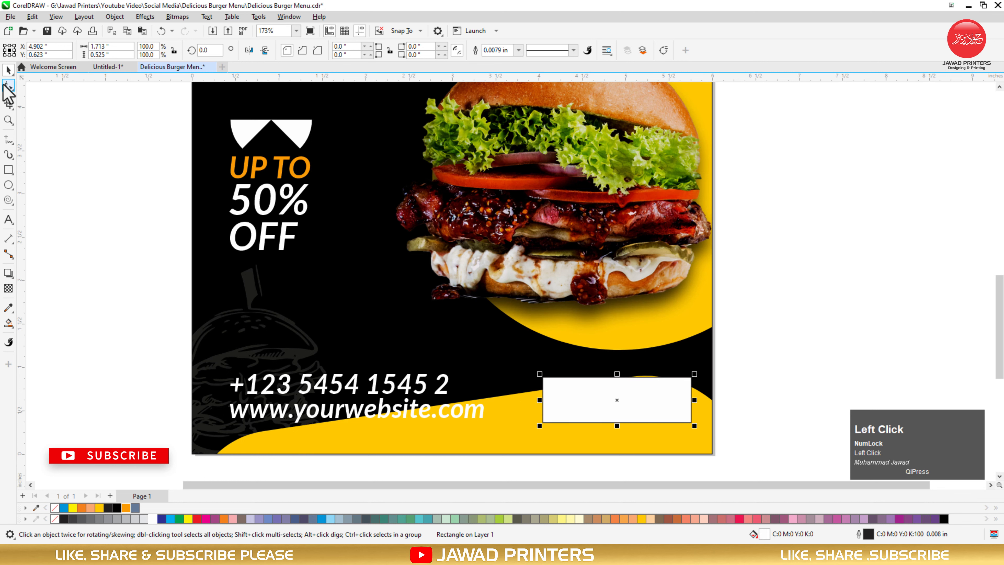
left_click_drag(543, 378, 672, 385)
key("space")
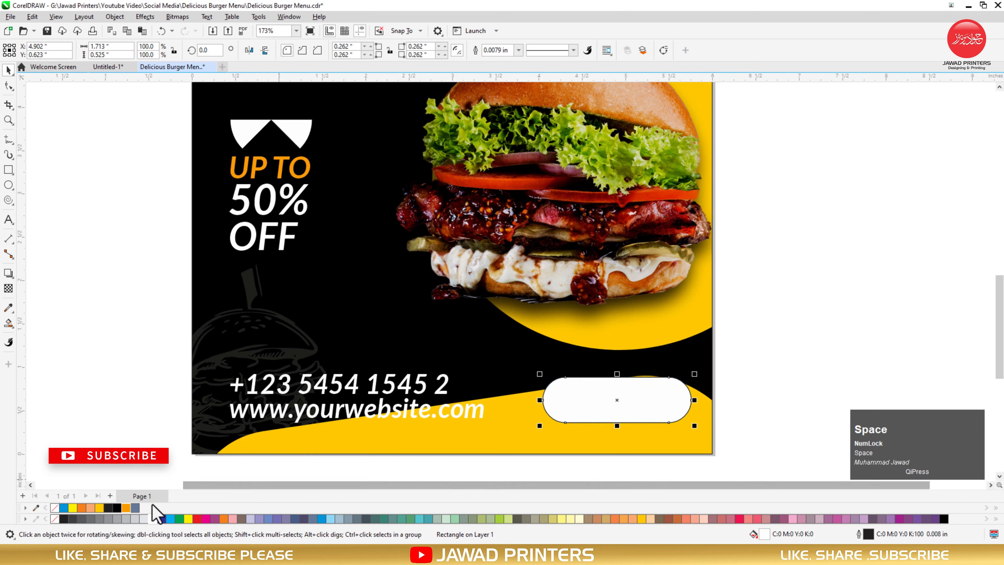
right_click(56, 507)
Place a copy of the OFF text above the contact text and reword it as ORDER NOW
left_click(251, 383)
left_click(251, 383)
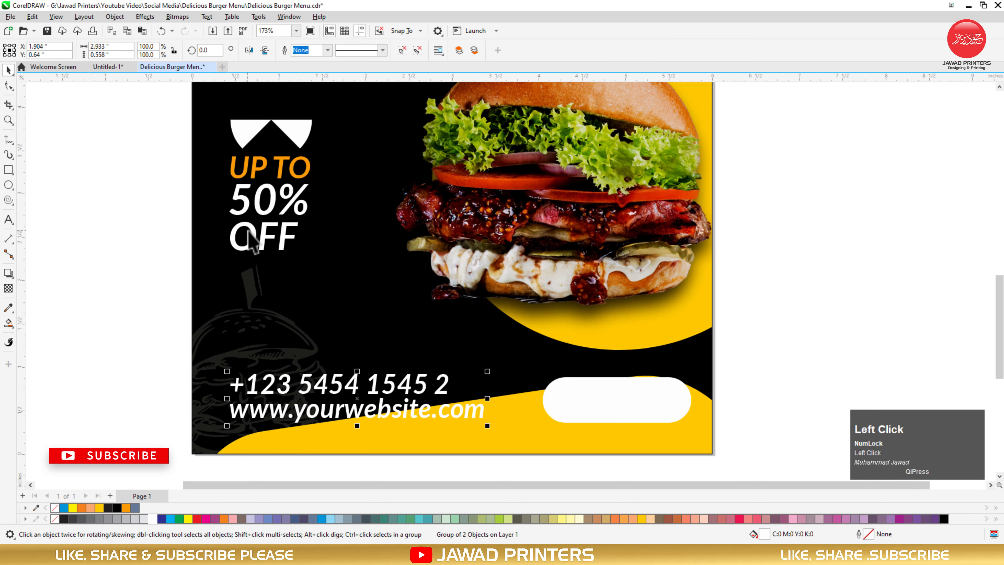
left_click_drag(249, 239, 378, 316)
right_click(380, 327)
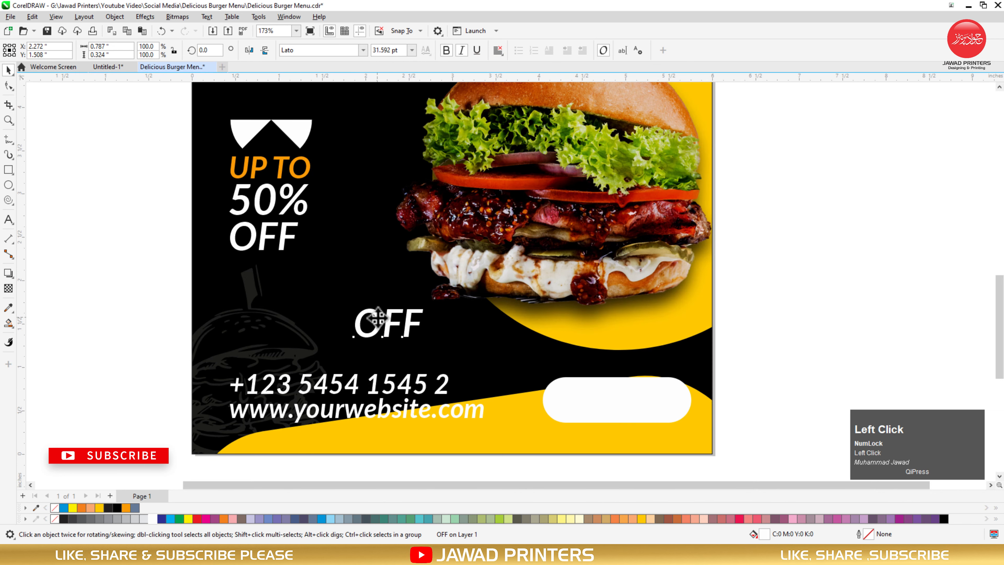
key("ctrl+a")
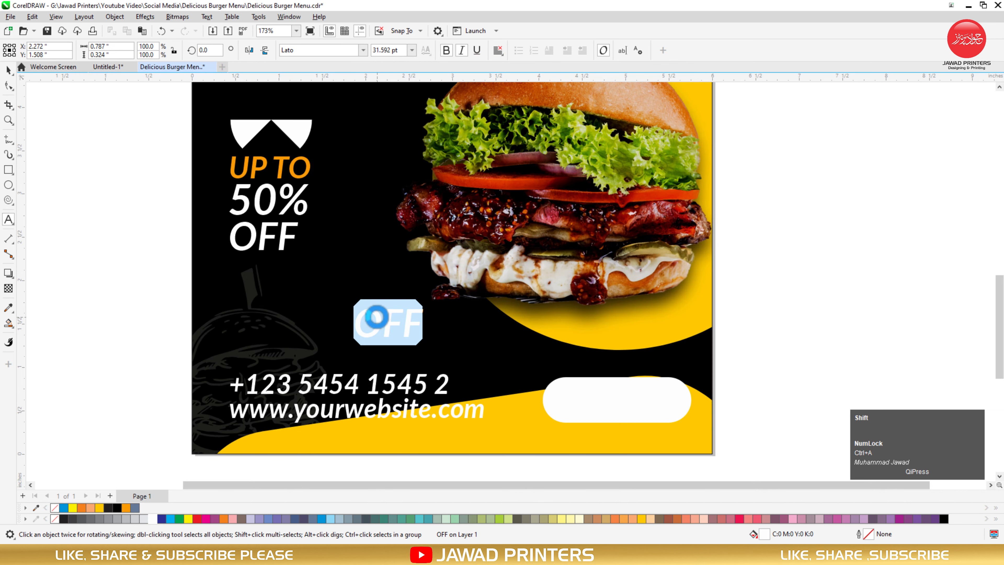
type("ORDER NOW")
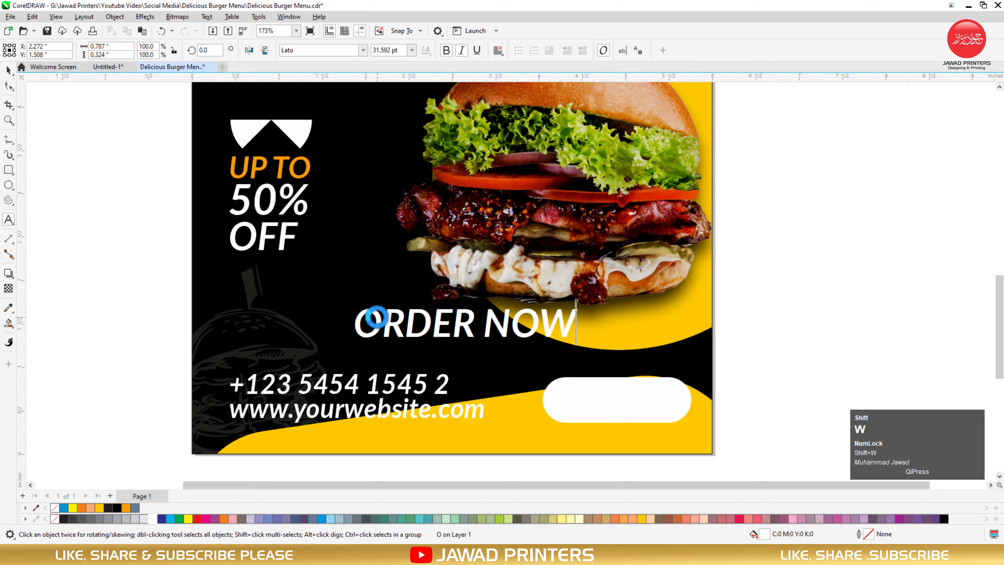
key("ctrl+space")
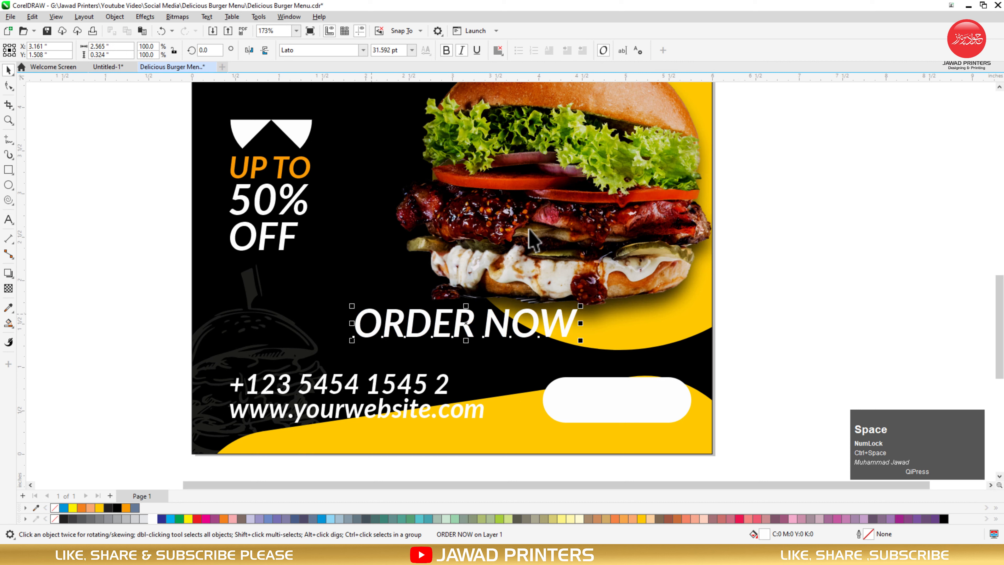
Set the ORDER NOW text in Poppins Black and fill it with black
left_click(363, 50)
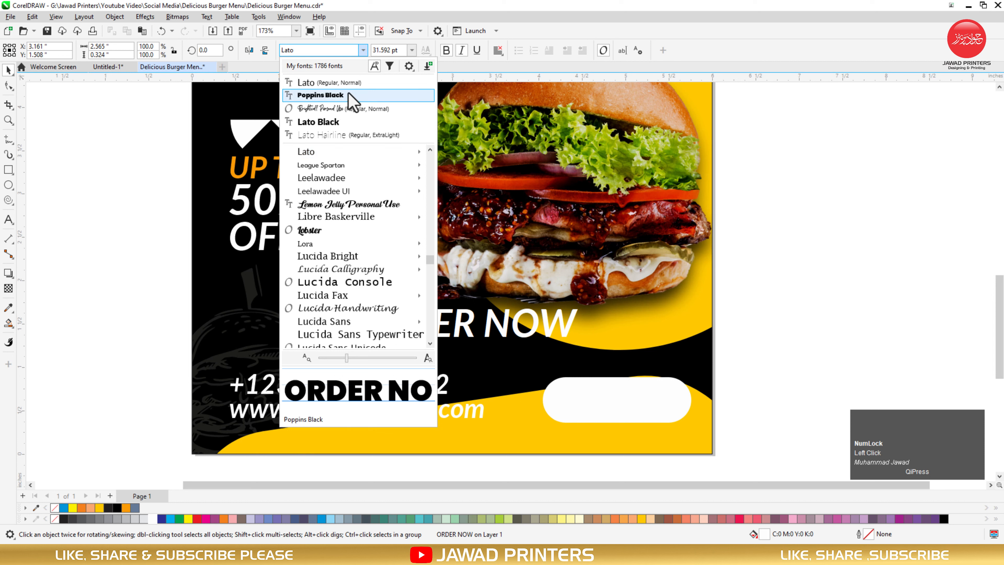
left_click(354, 97)
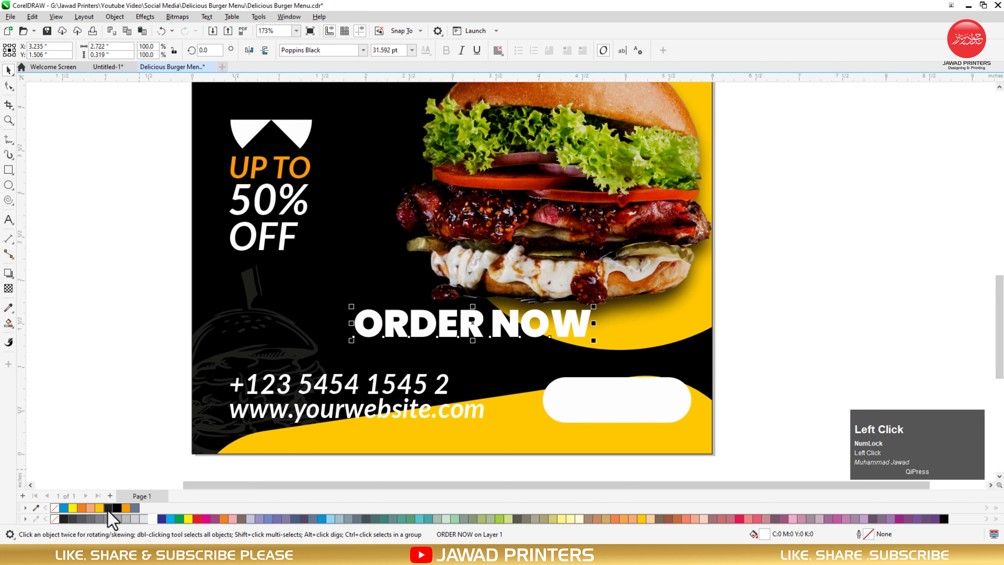
left_click(117, 508)
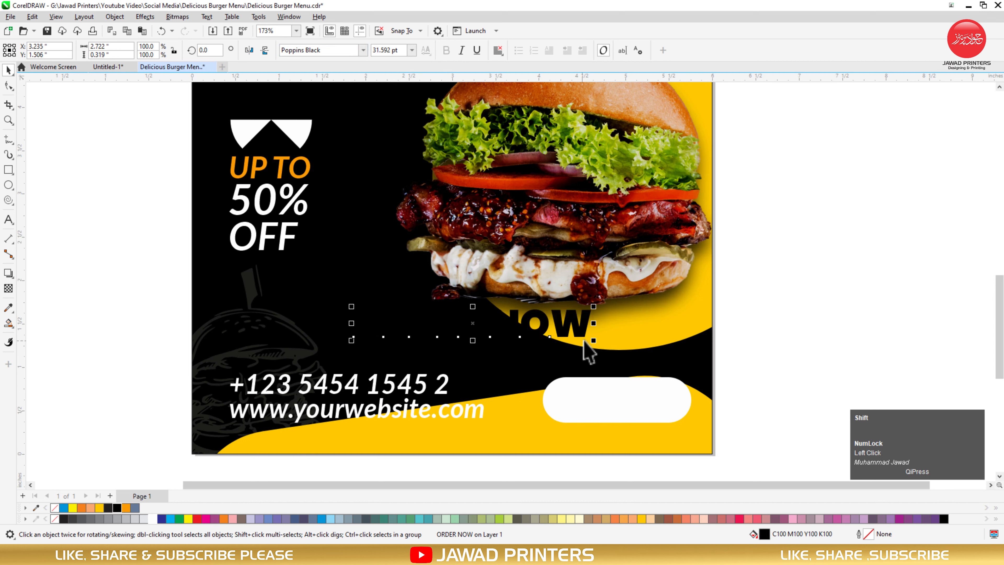
Shrink the ORDER NOW text to fit inside the white rounded rectangle and center it there both ways
left_click_drag(593, 340, 572, 338)
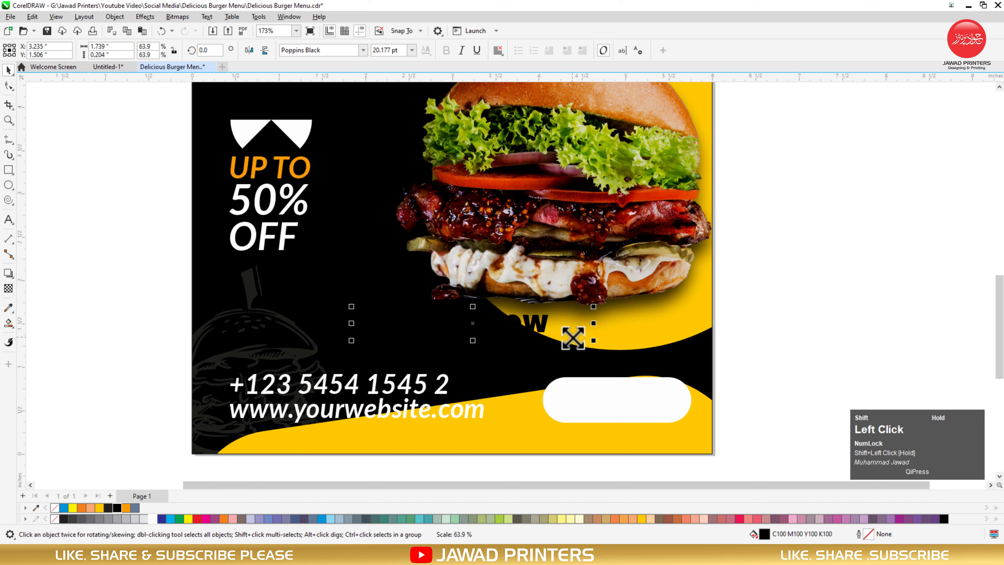
left_click(603, 402, "shift")
key("c")
key("e")
left_click(770, 381)
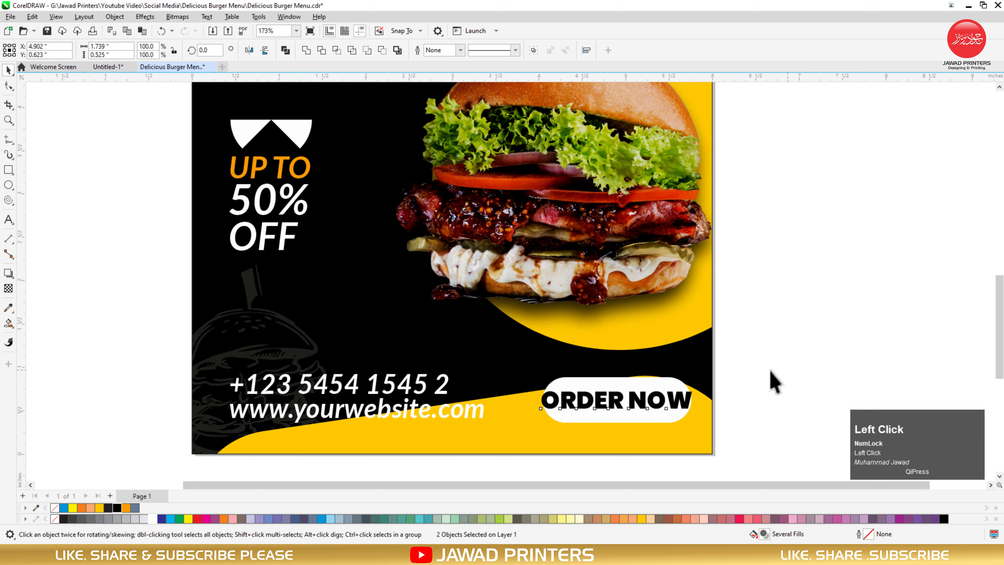
left_click(688, 406)
left_click_drag(695, 412, 686, 413)
left_click(674, 416, "shift")
key("c")
key("e")
left_click(736, 358)
Move the wedge and discount text block slightly down and place a copy of the wedge group above the burger's yellow circle
key("F3")
key("F2")
left_click_drag(773, 352, 358, 128)
left_click_drag(272, 237, 496, 446)
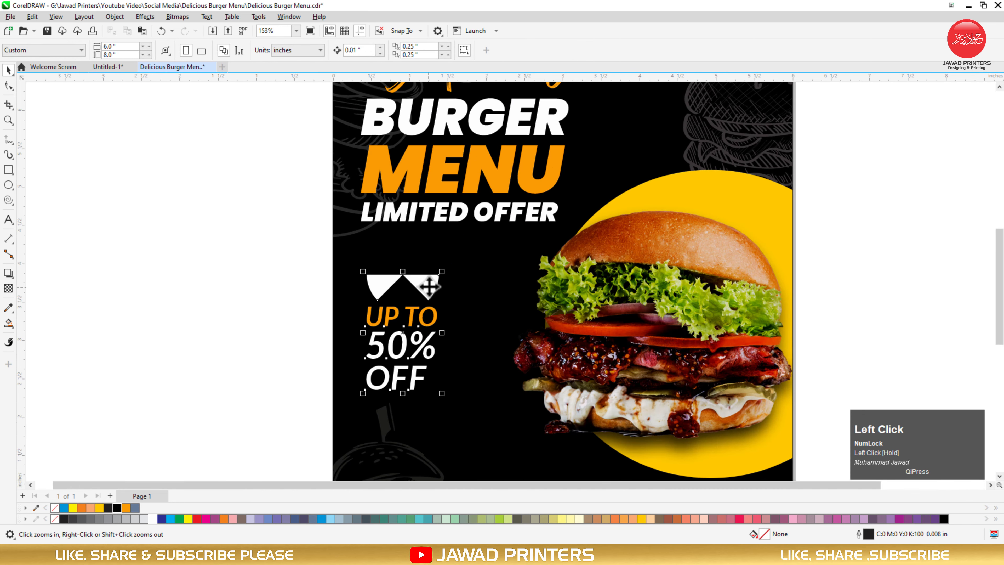
left_click_drag(429, 286, 713, 142)
left_click(266, 288)
right_click(712, 143)
key("F3")
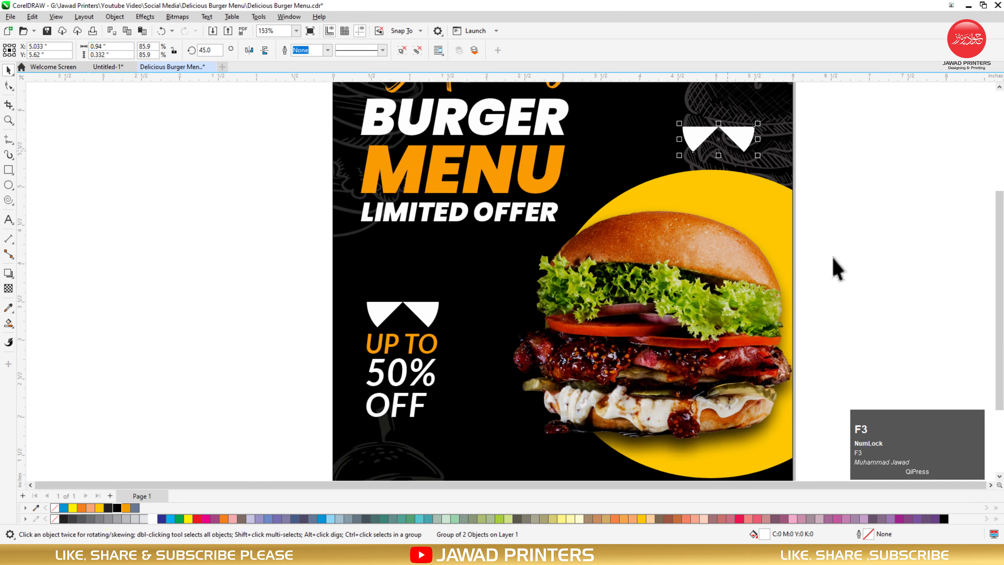
Flip the copied wedge group upside down and move it onto the top edge of the burger's yellow circle
key("F2")
left_click_drag(833, 269, 630, 112)
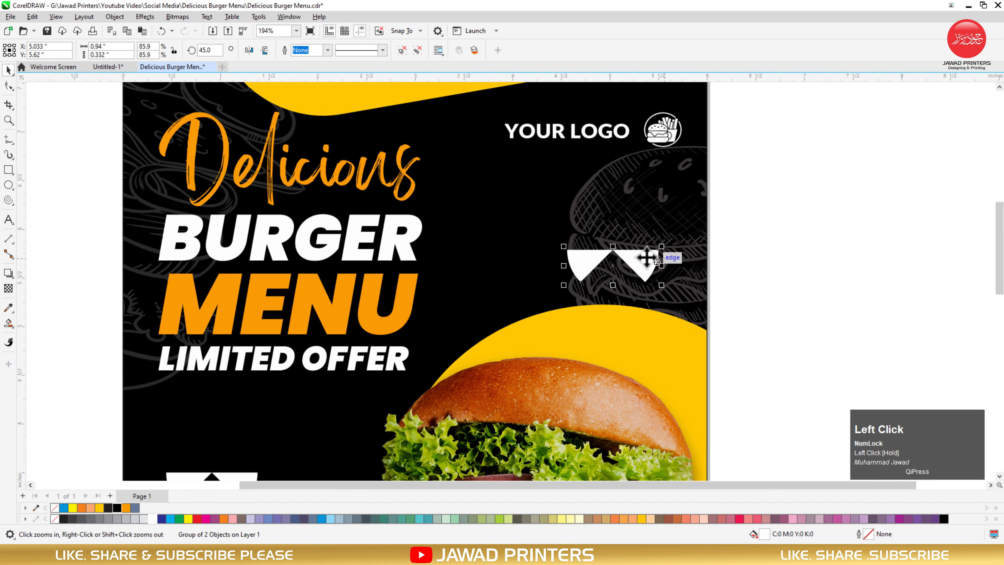
left_click_drag(646, 257, 552, 319)
left_click(639, 281)
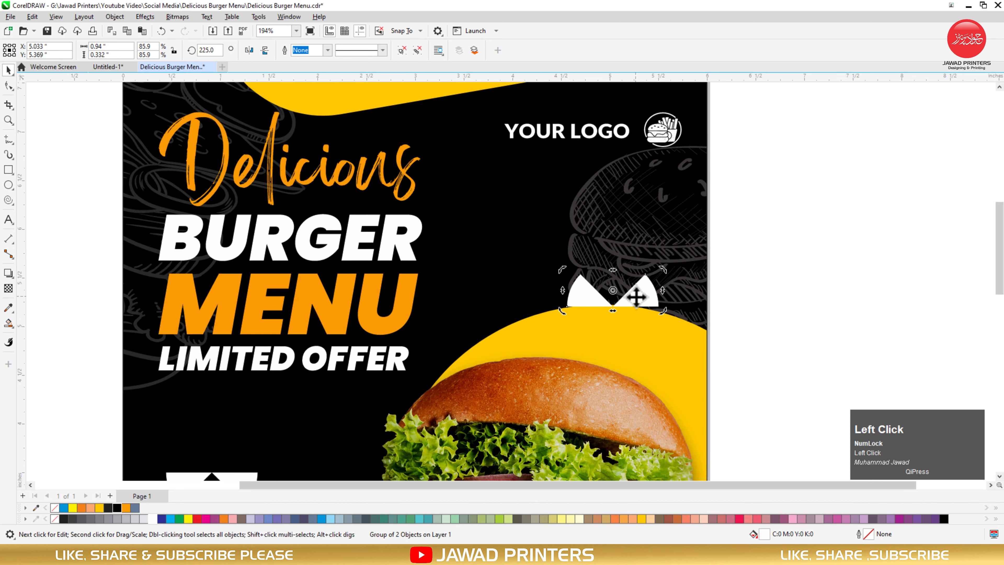
left_click_drag(636, 297, 628, 320)
left_click(736, 284)
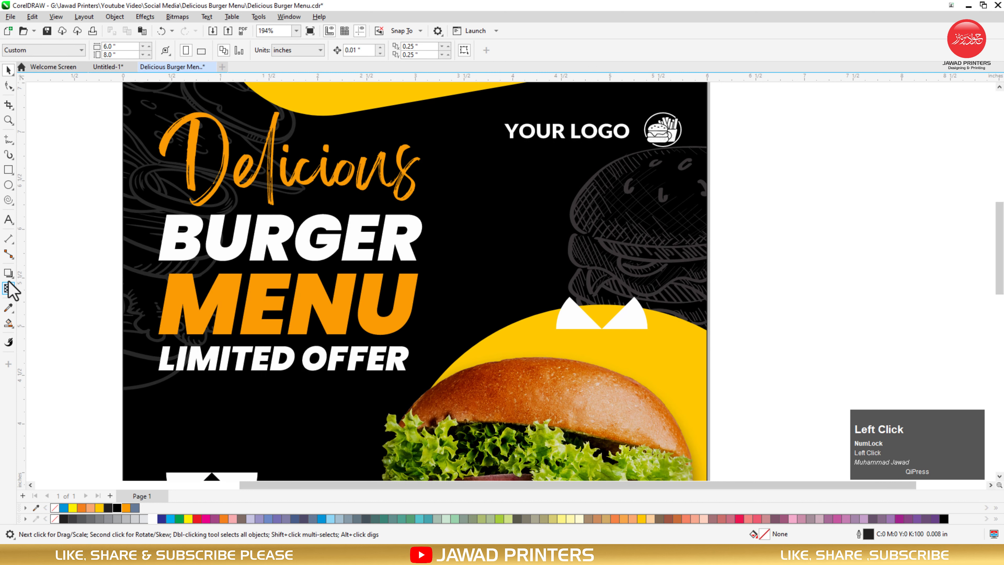
Add the text FREE HOME above the flipped wedges and center it horizontally on them
left_click(9, 220)
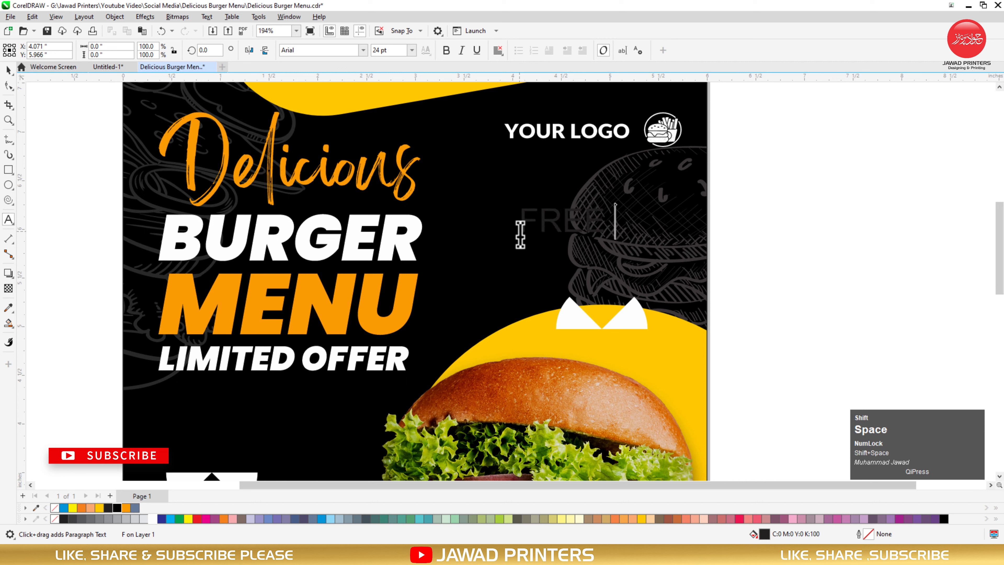
type("HOME")
key("ctrl+space")
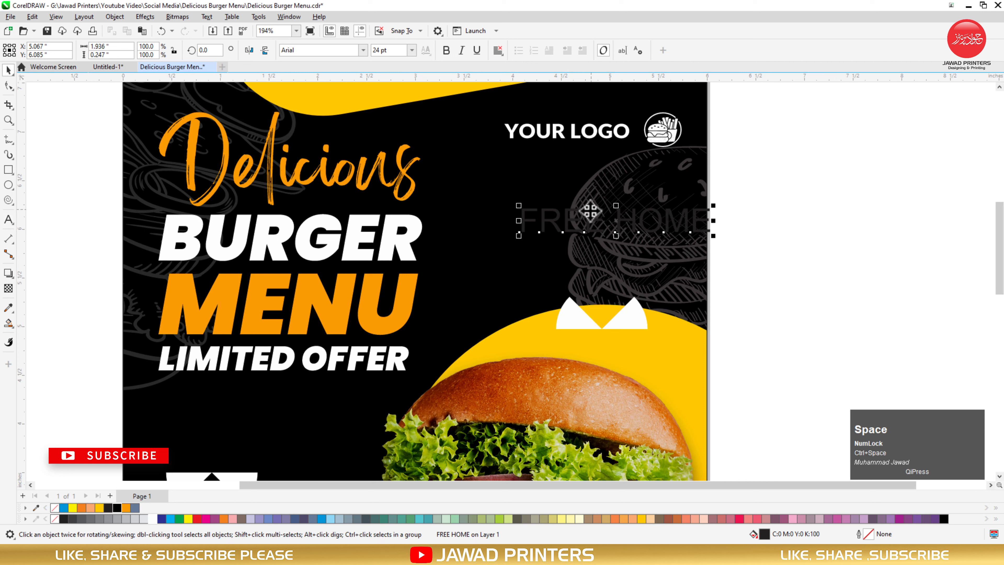
left_click(619, 310)
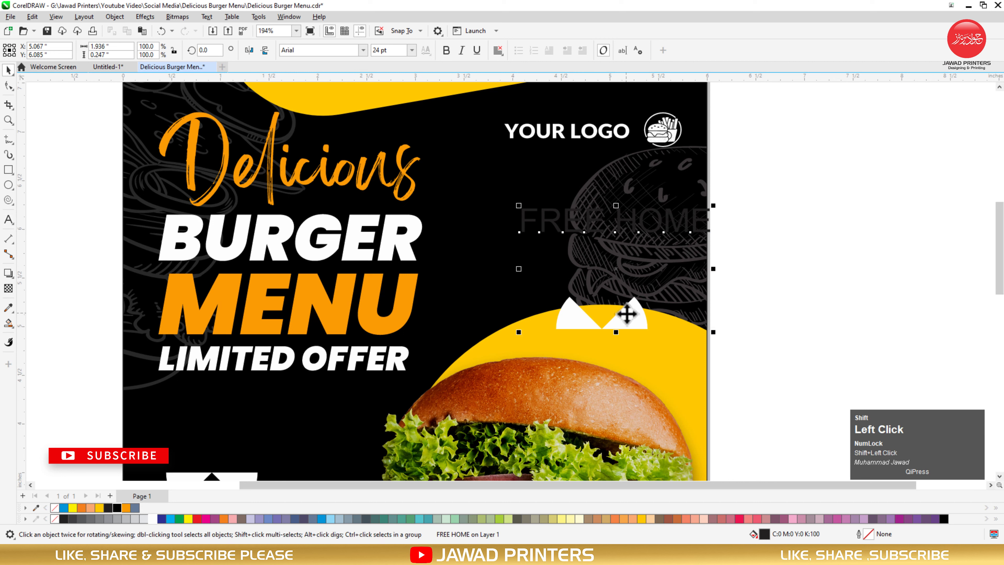
left_click(668, 226)
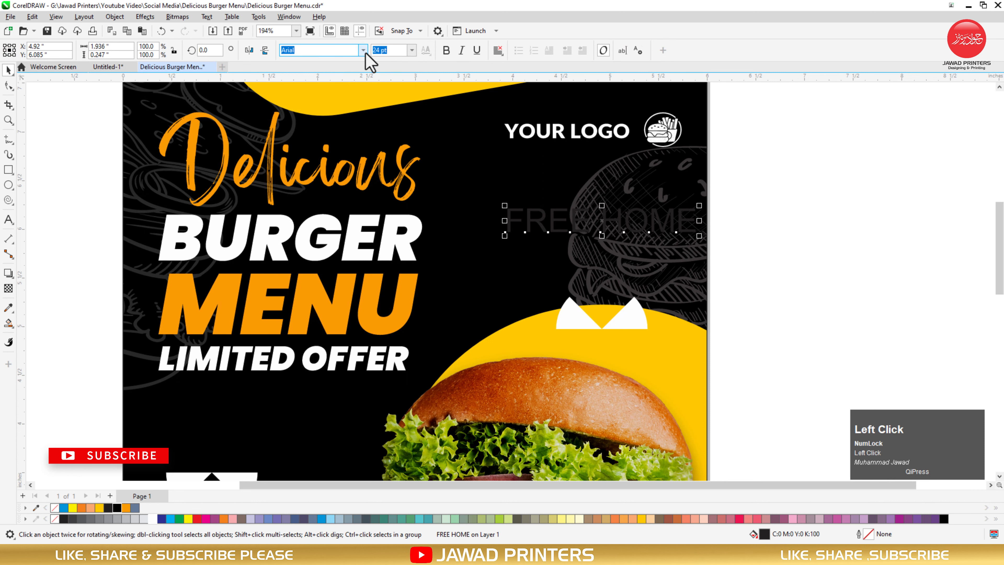
Format the FREE HOME text in Lato bold italic with a white fill, centered over the wedges
left_click(364, 51)
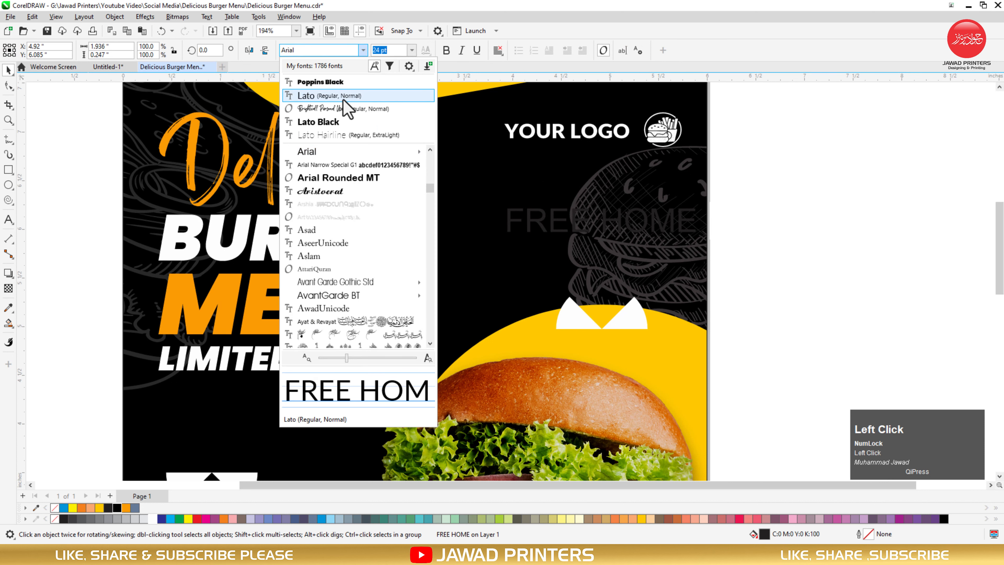
key("Escape")
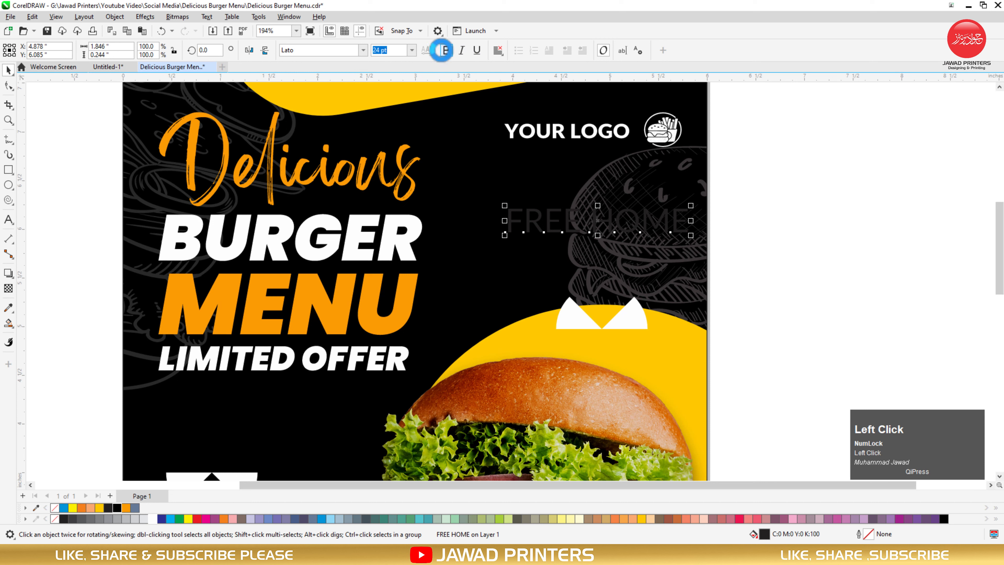
left_click(443, 50)
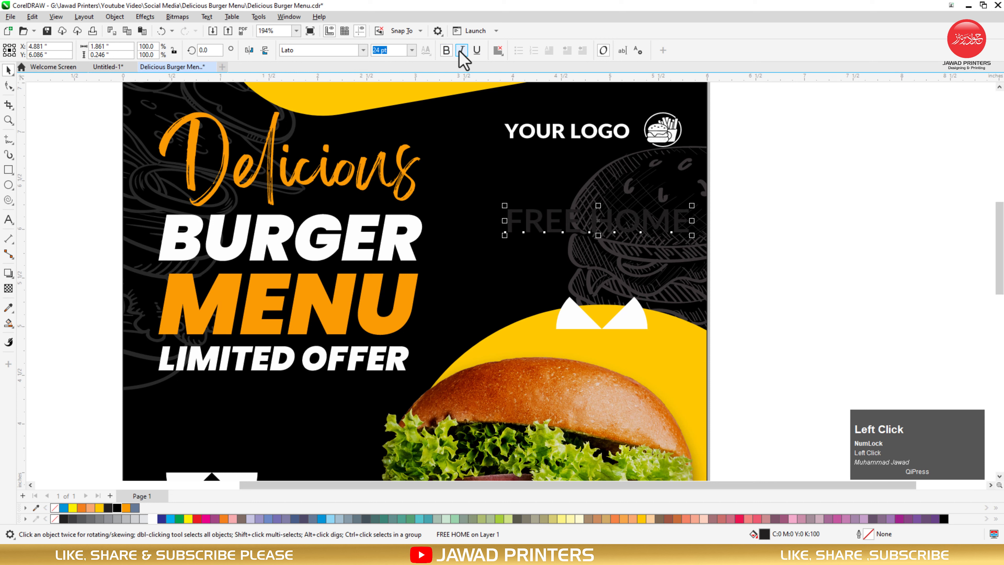
left_click(629, 316, "shift")
key("c")
left_click(746, 260)
left_click(659, 224)
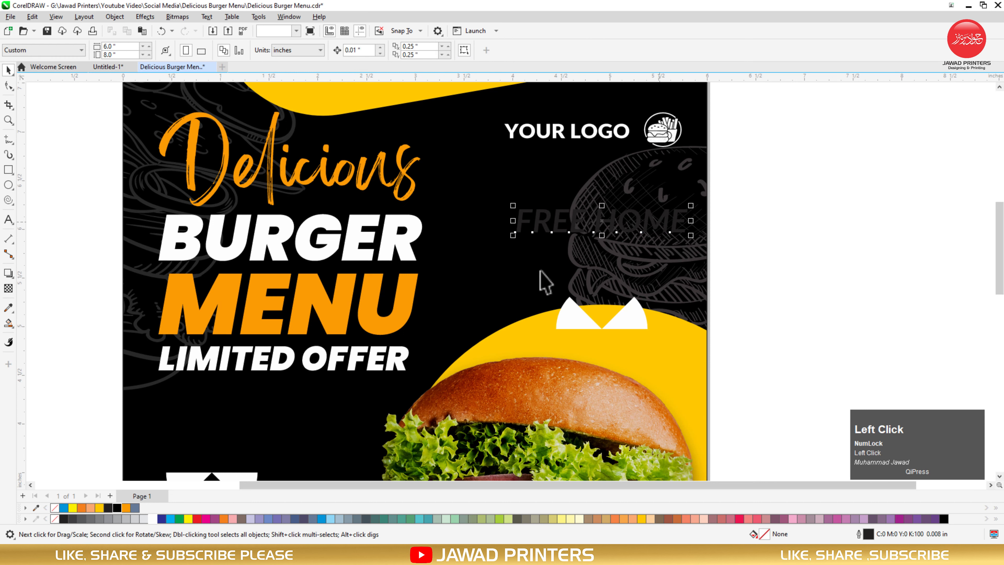
left_click(153, 518)
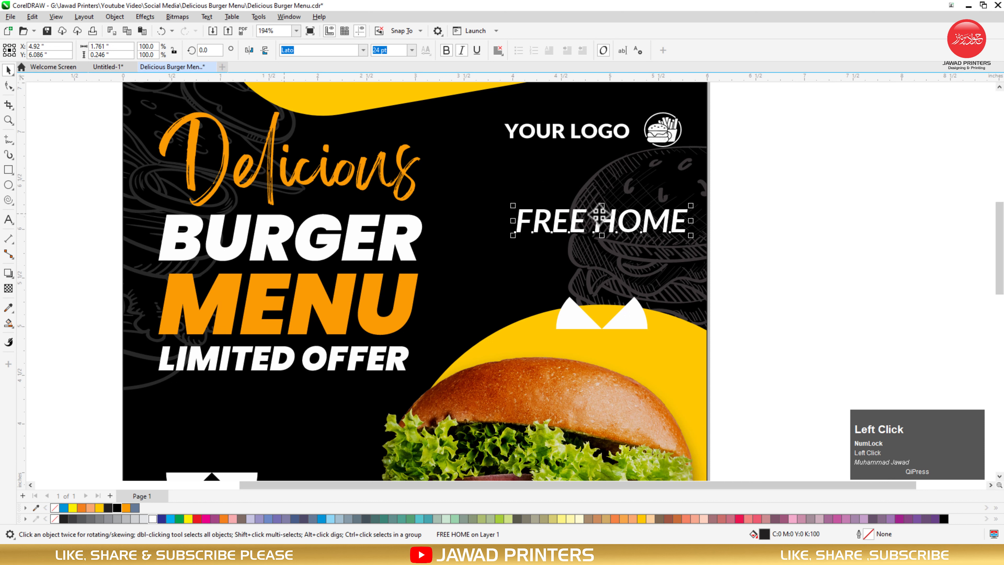
Place a copy of the FREE HOME text directly below it, reword the copy as DELIVERY, and save the file
left_click_drag(599, 214, 602, 260)
right_click(601, 260)
key("ctrl+s")
key("ctrl+space")
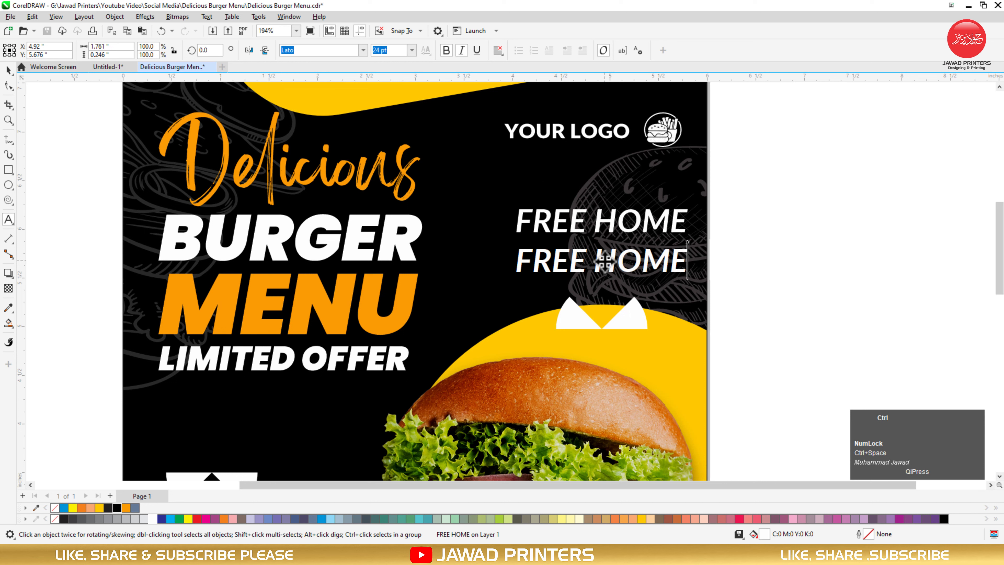
key("ctrl+a")
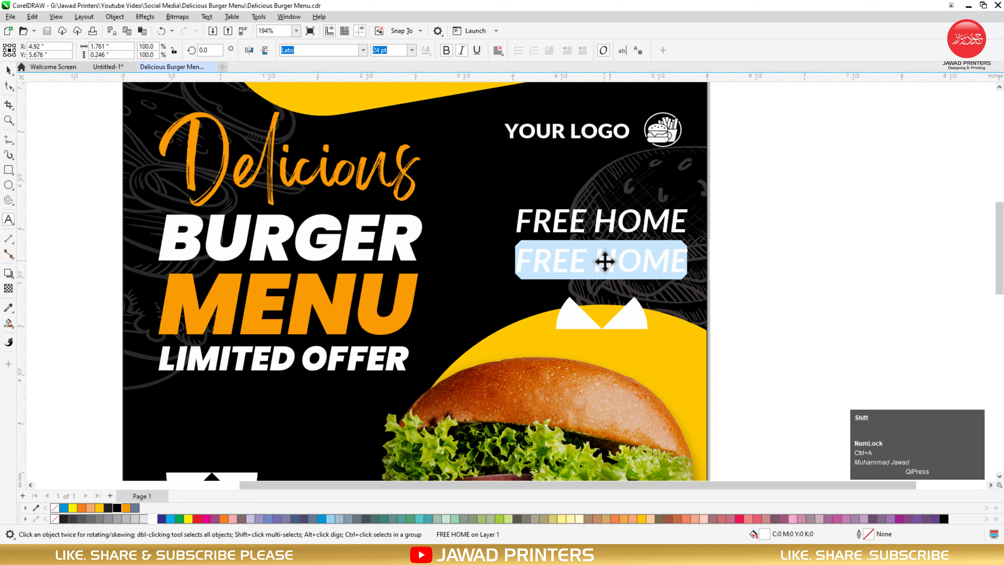
type("DELI")
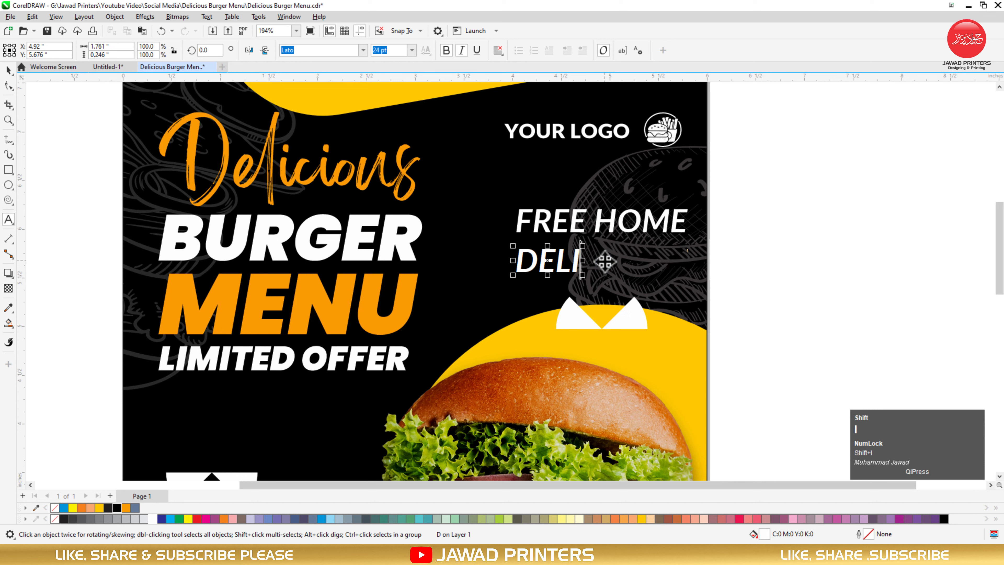
type("VER")
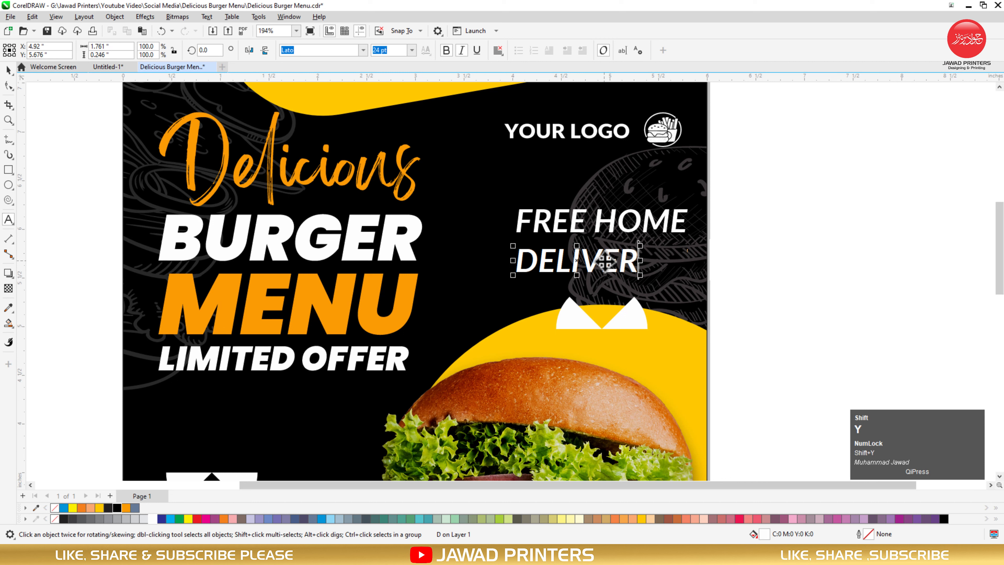
type("Y")
key("ctrl+space")
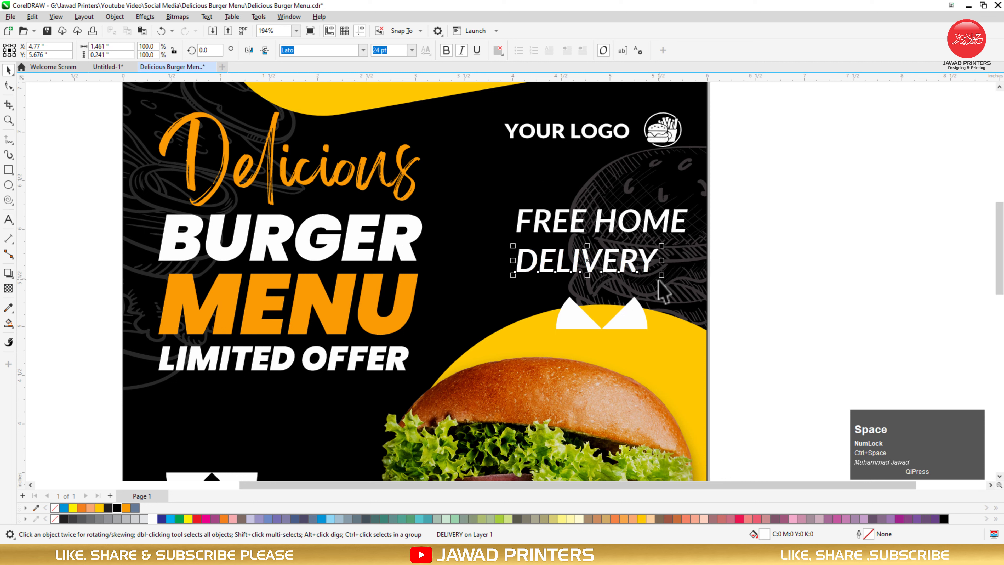
Enlarge the DELIVERY text, set it in Poppins Black and center it horizontally with FREE HOME
left_click_drag(666, 280, 679, 291)
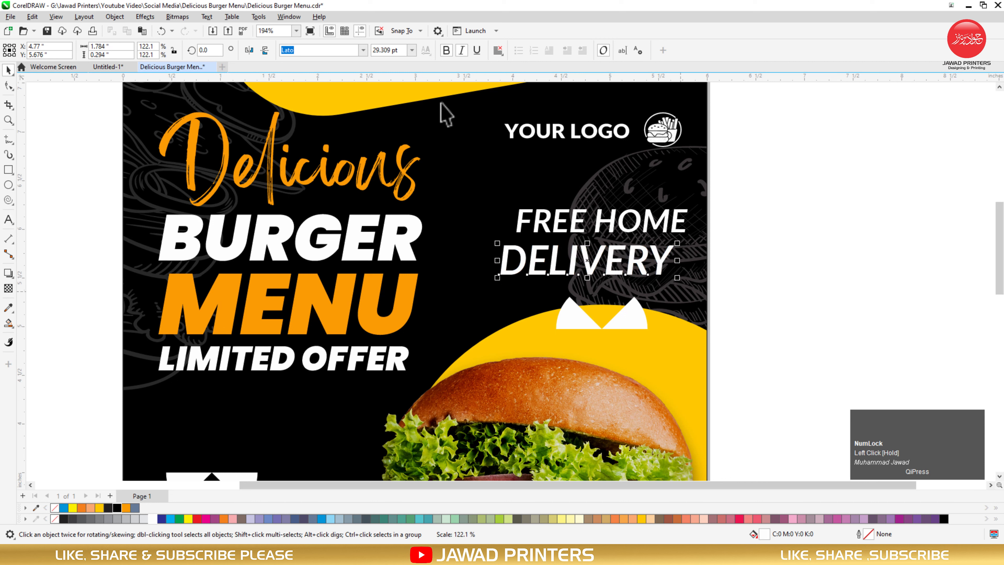
left_click(363, 50)
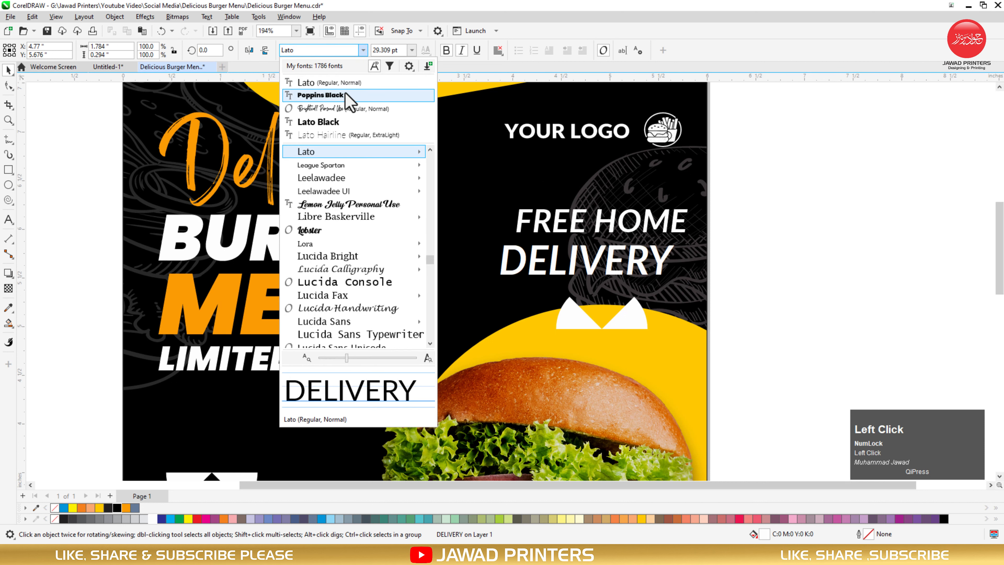
left_click(342, 95)
left_click(656, 223, "shift")
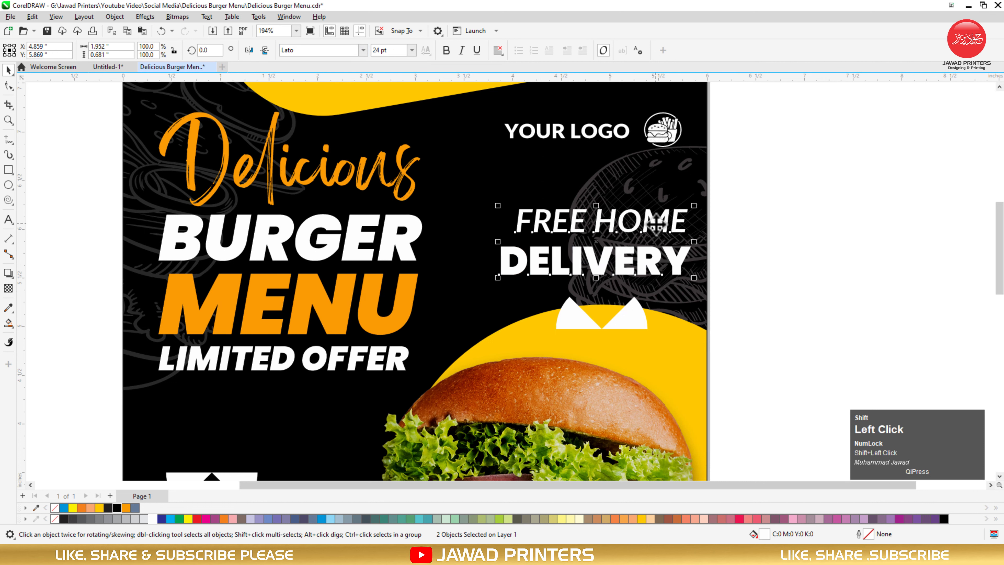
key("c")
left_click(714, 225)
left_click(658, 269)
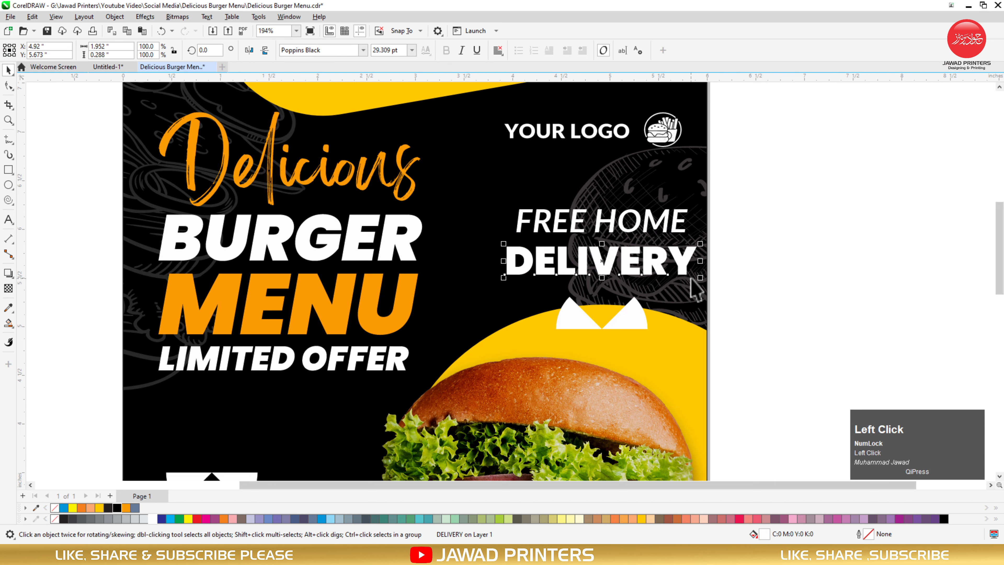
Shrink DELIVERY to the width of FREE HOME and move both lines close together just above the wedges, centered on them
left_click_drag(698, 277, 677, 257)
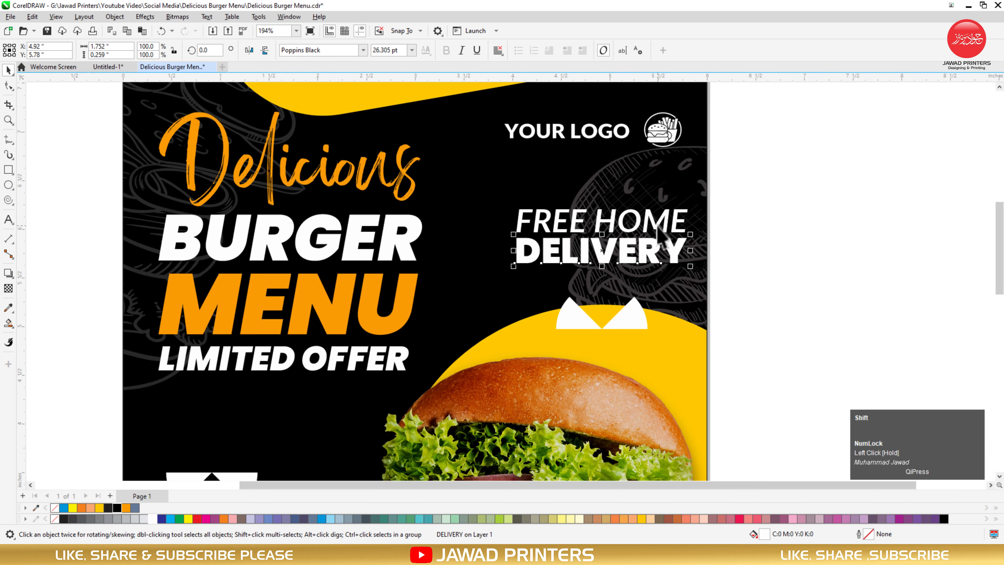
left_click(657, 232, "shift")
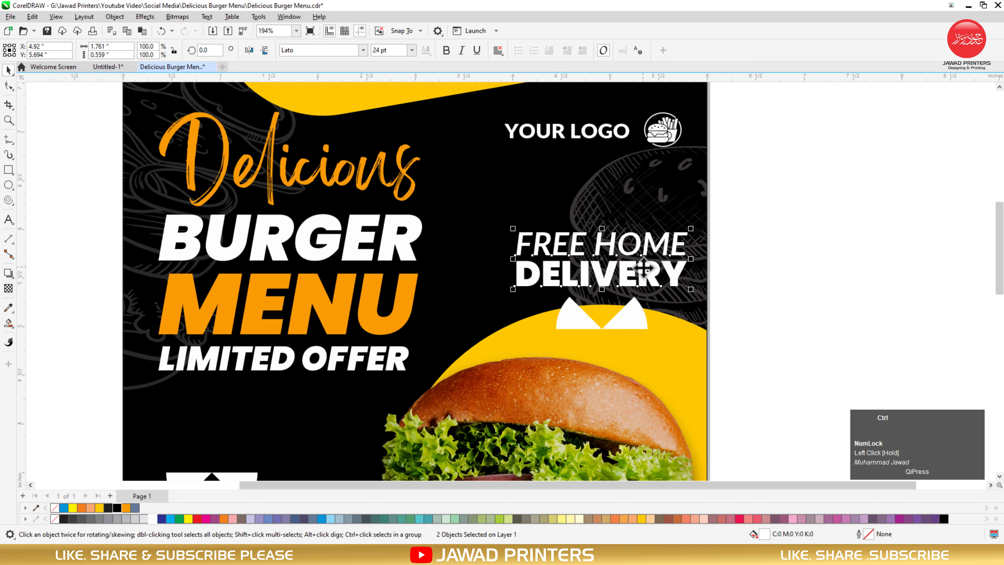
left_click(635, 312)
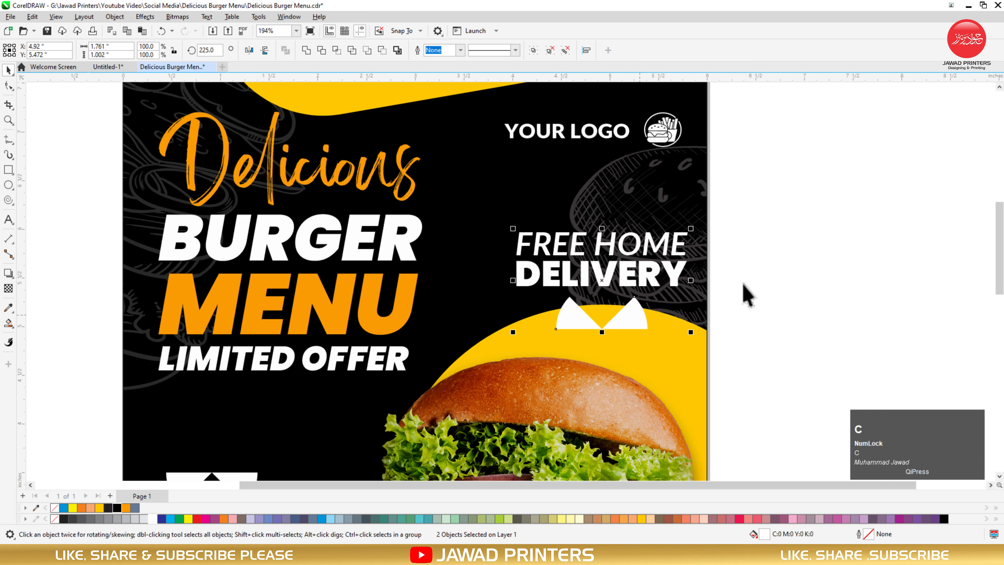
Fill only the DELIVERY text of the group with the orange used for MENU
left_click(672, 277, "ctrl")
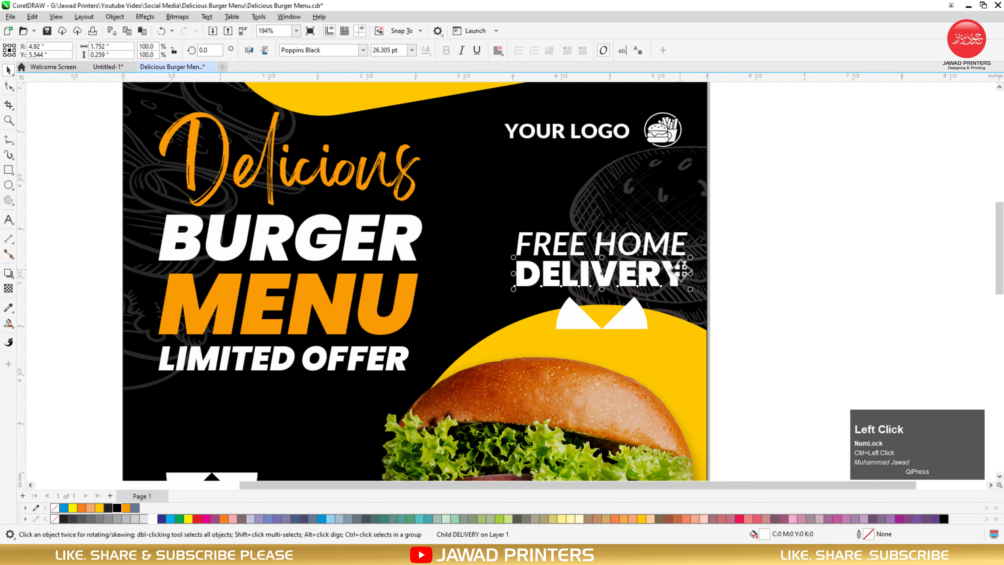
left_click(125, 507)
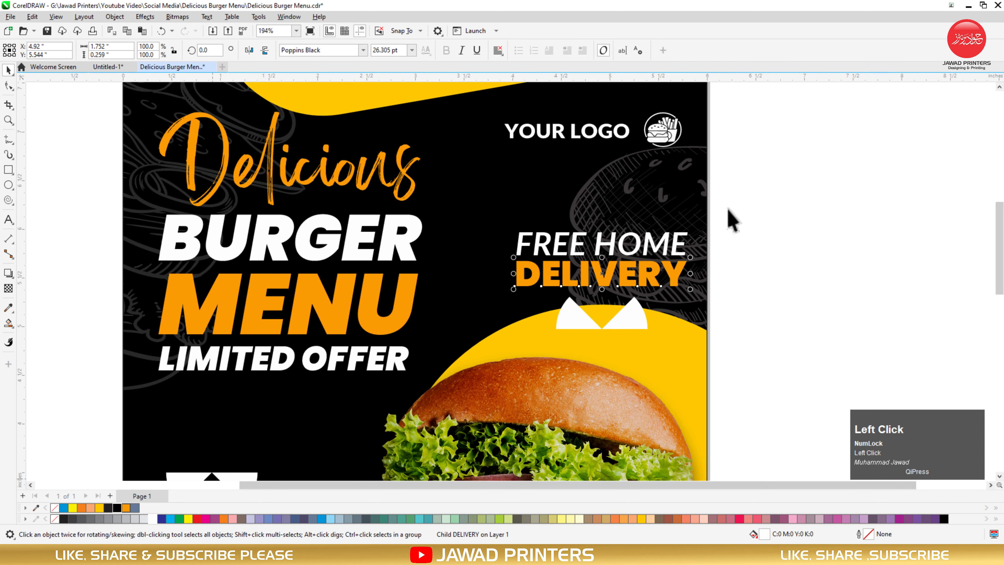
left_click(742, 199)
Examine the whole poster layout, fitted to the view and in full-screen preview
key("F3")
key("F3")
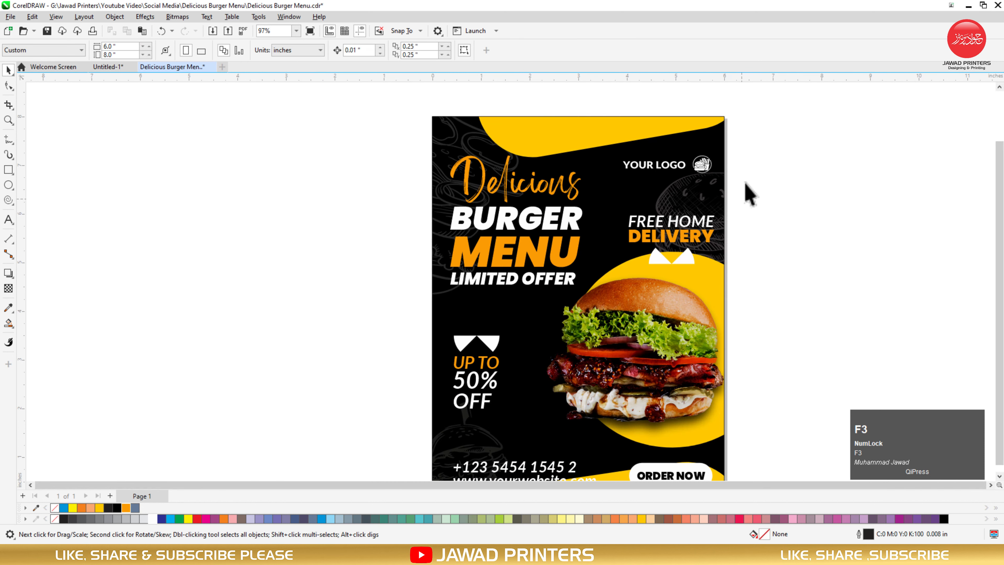
key("F2")
left_click_drag(747, 155, 572, 366)
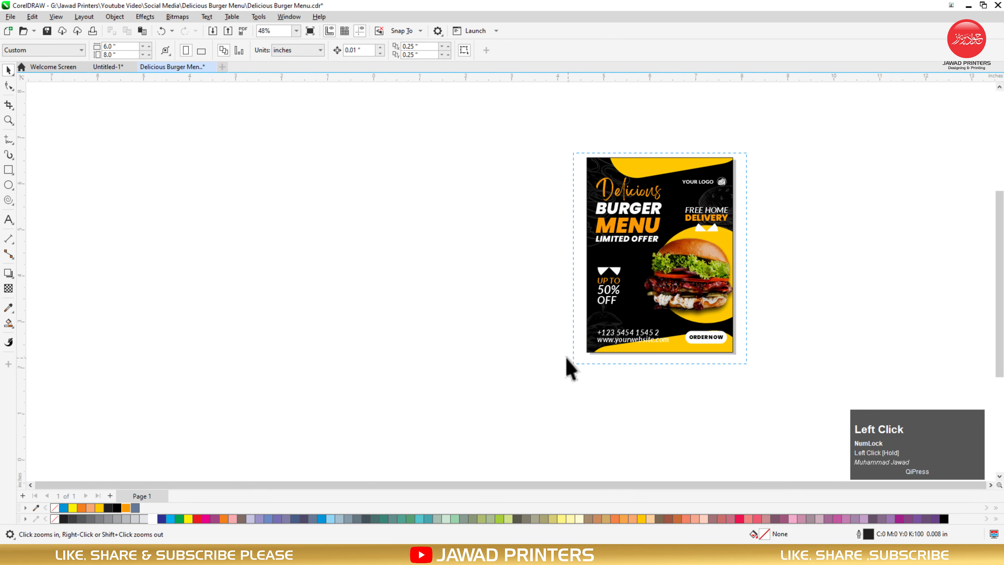
left_click(455, 329)
key("shift+F2")
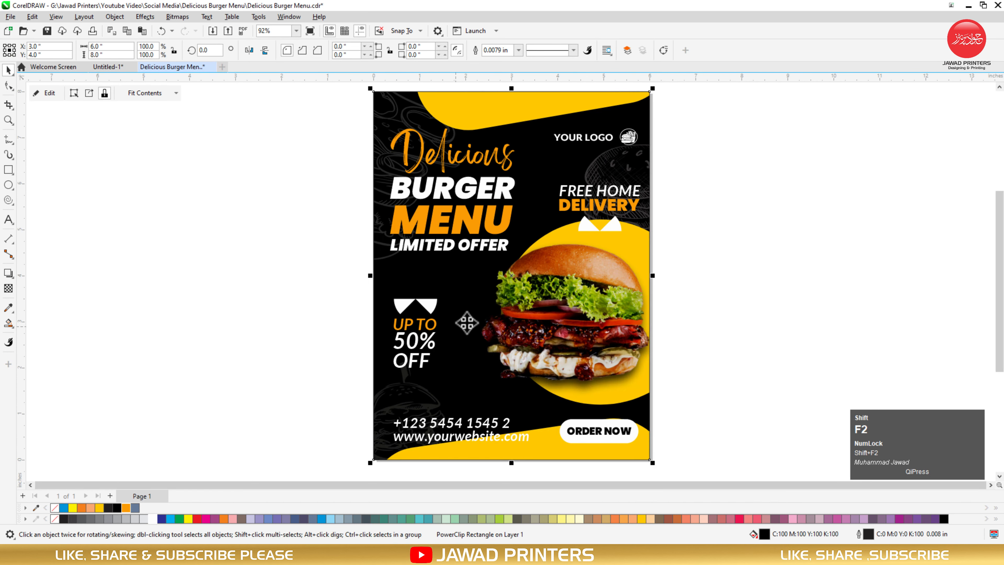
right_click(695, 158)
left_click(903, 20)
key("F9")
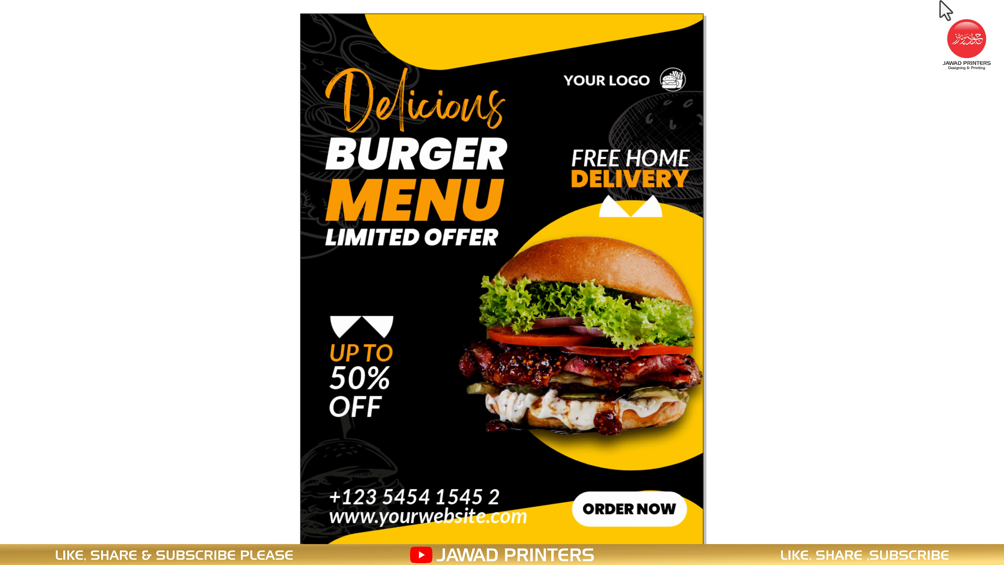